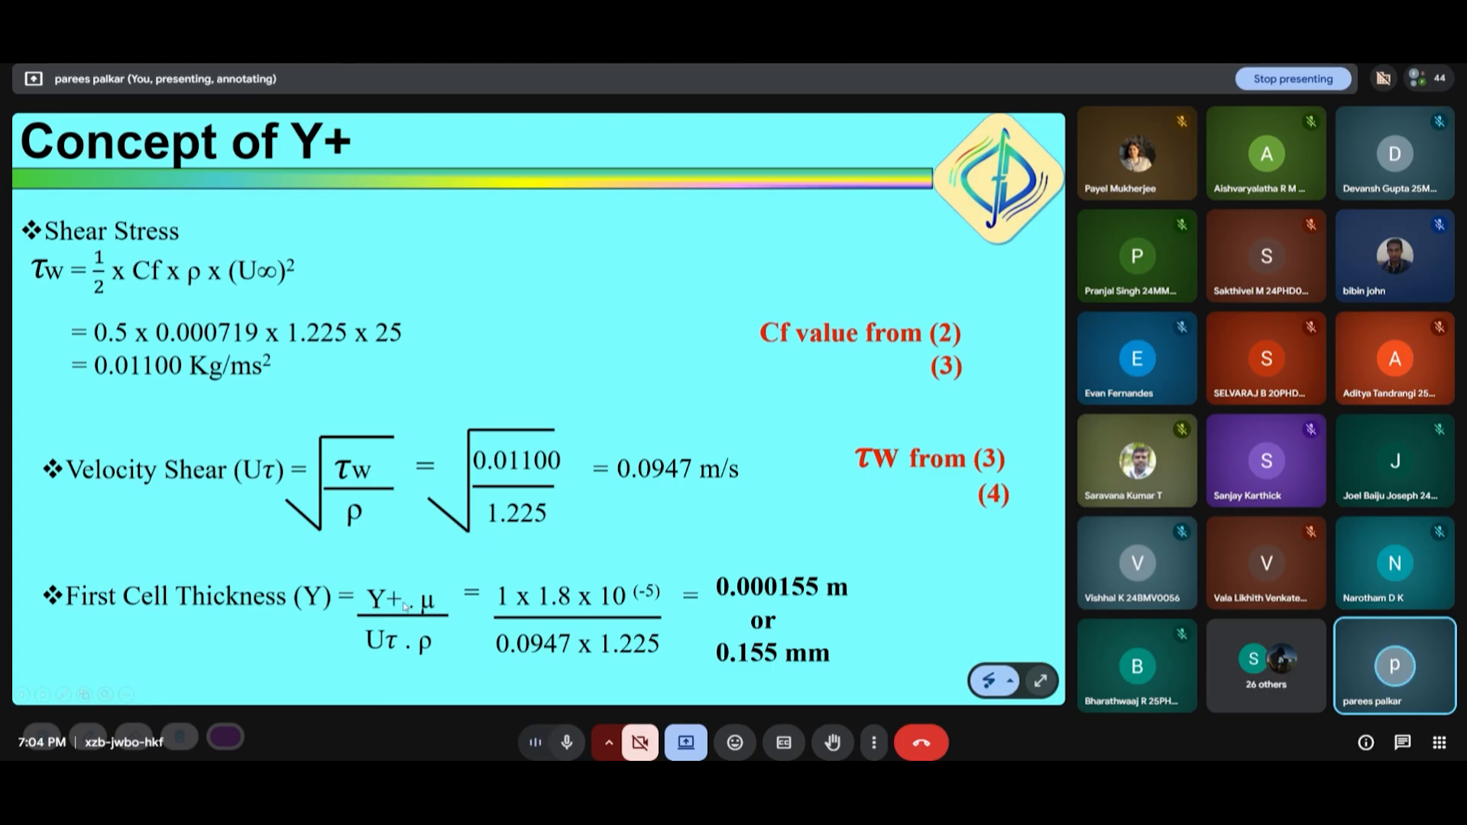
- Review the Y+ slides covering the wall-region ranges and the first cell thickness calculation
{"action": "key", "text": "Left"}
{"action": "key", "text": "Left"}
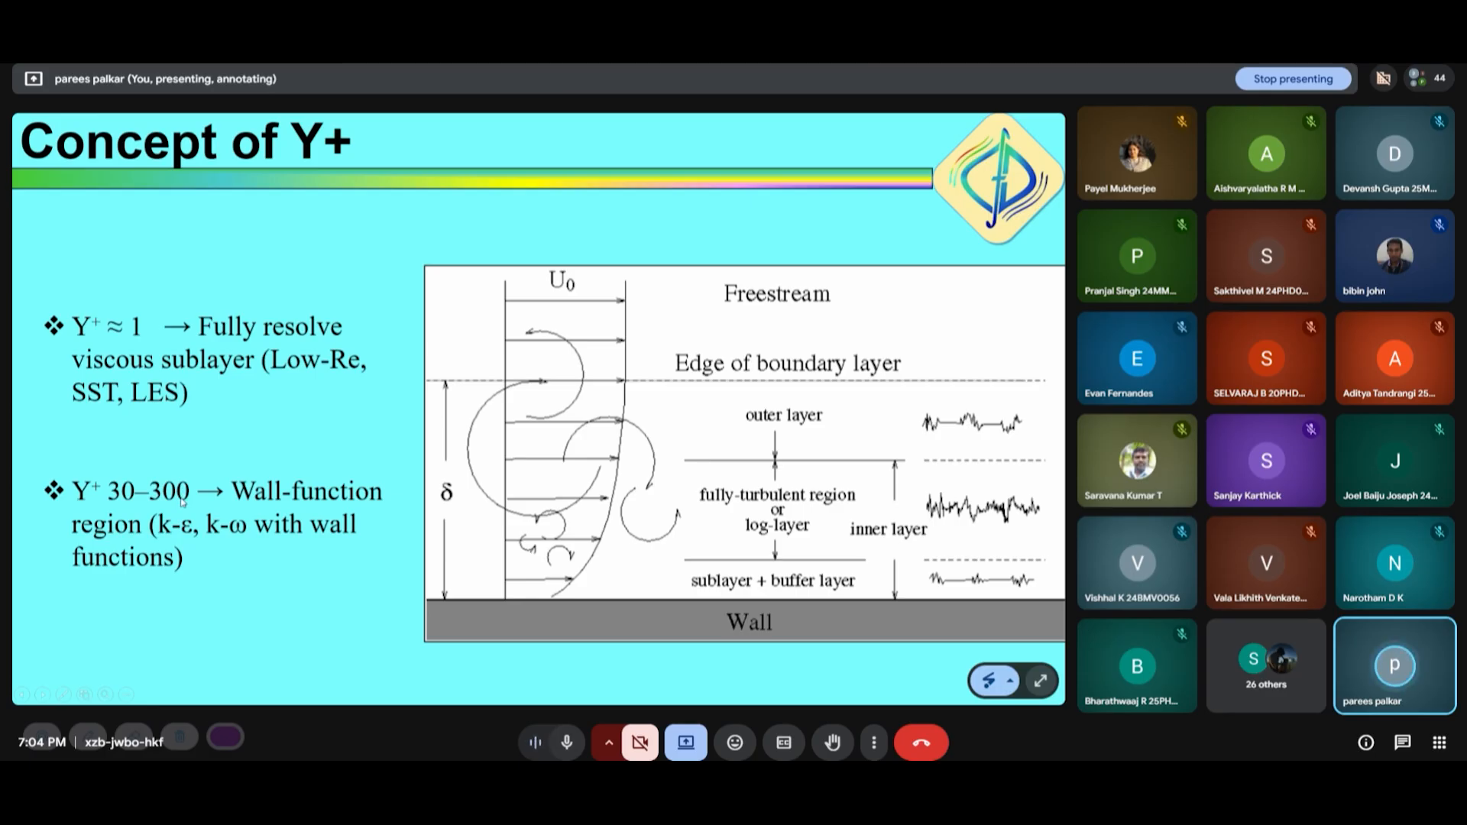
{"action": "key", "text": "Right"}
{"action": "key", "text": "Right"}
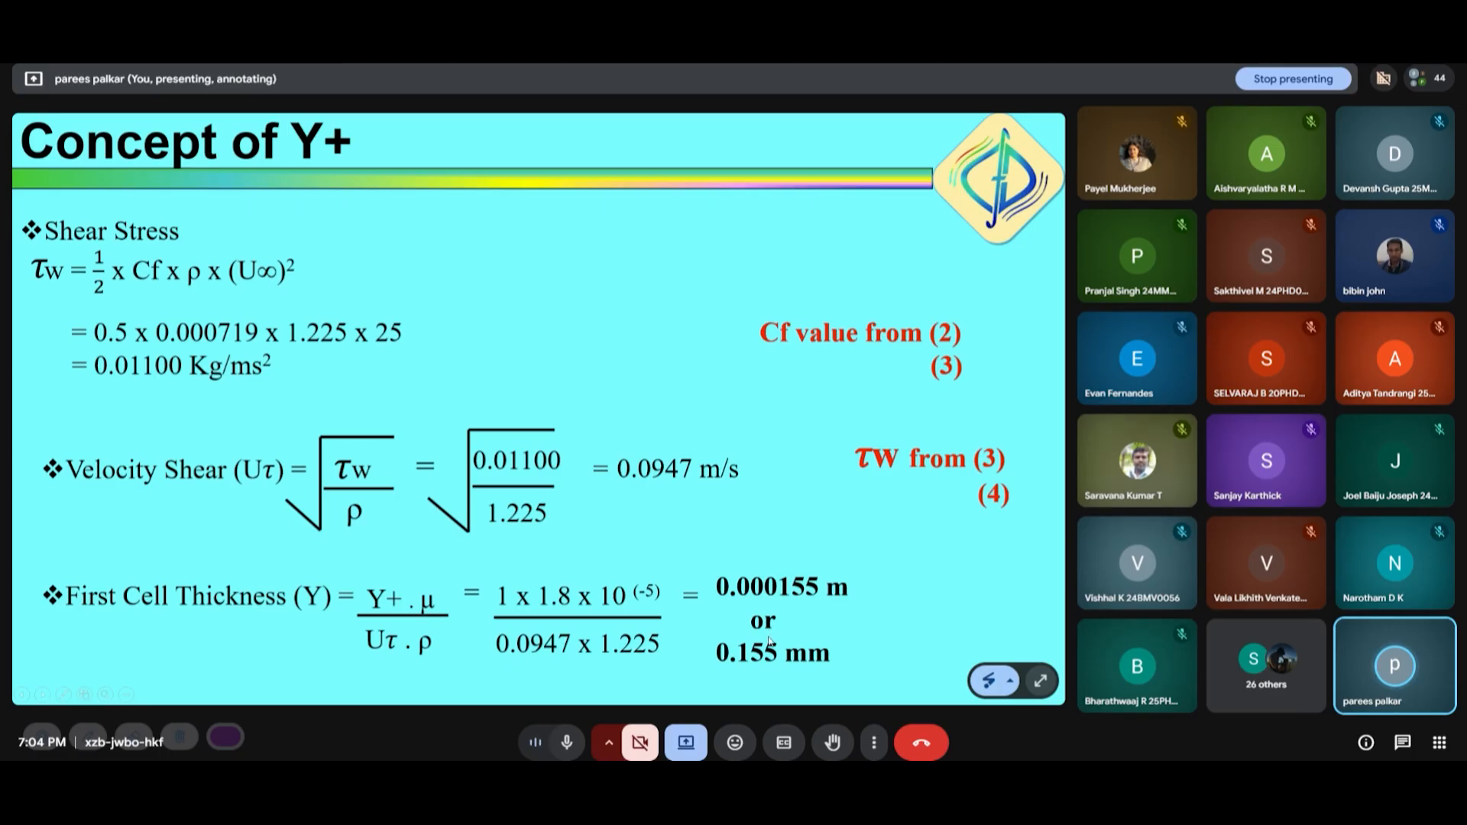
- Switch to VS Code and examine the layer settings under addLayersControls in snappyHexMeshDict
{"action": "key", "text": "alt+Tab"}
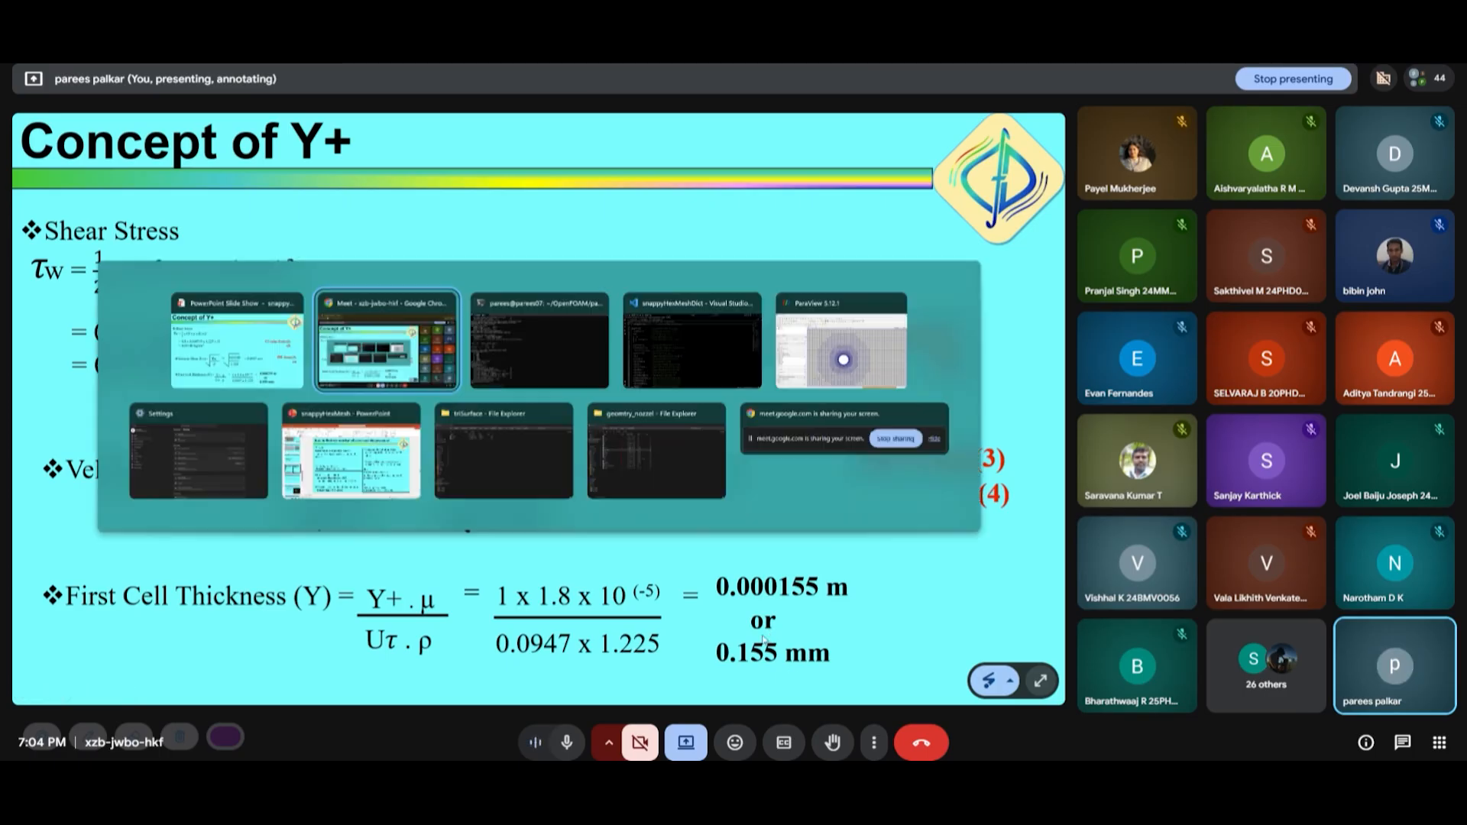
{"action": "left_click", "coordinate": [646, 357]}
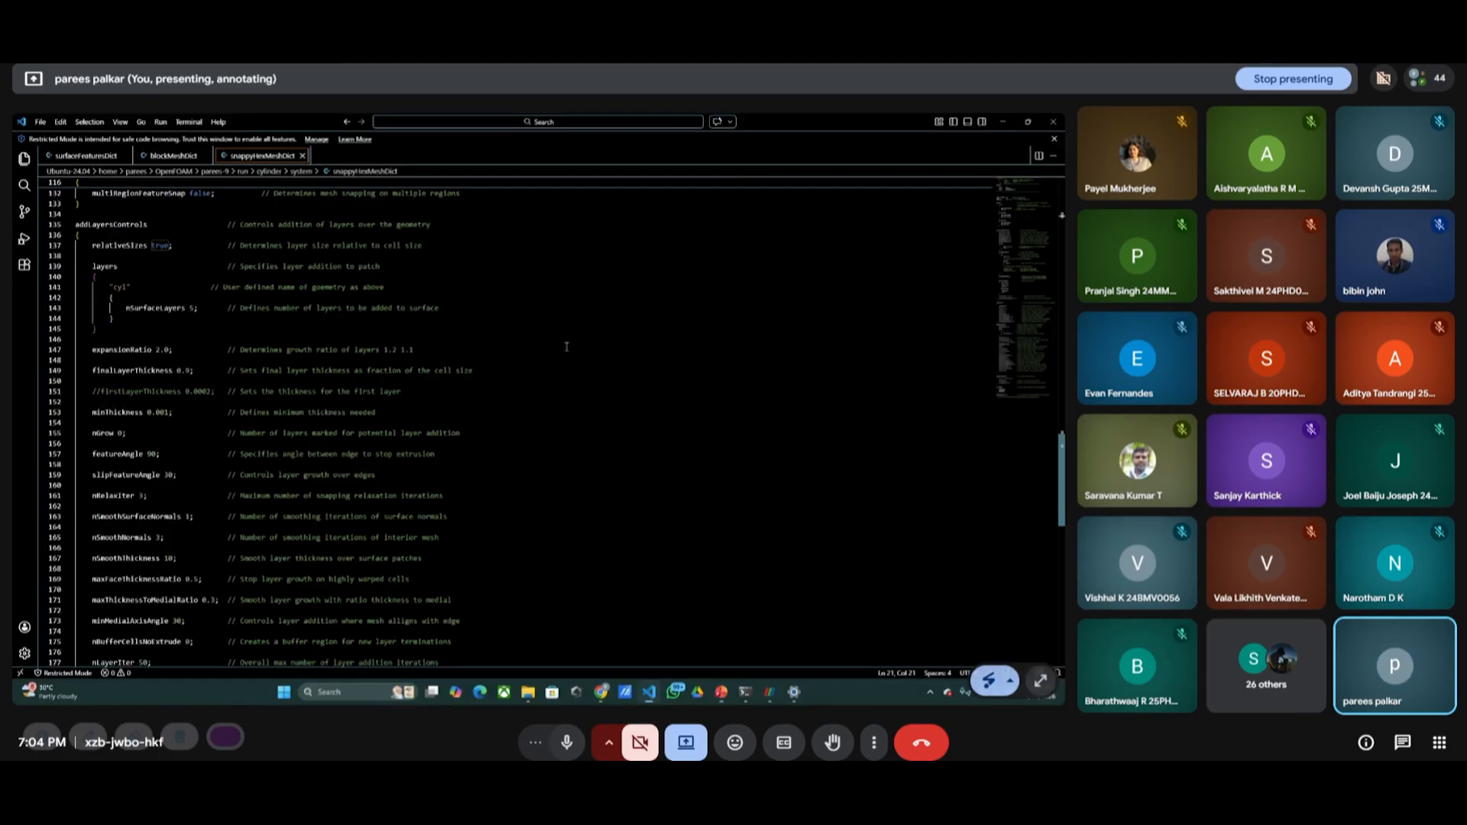
{"action": "scroll", "coordinate": [192, 390], "scroll_direction": "up", "scroll_amount": 3}
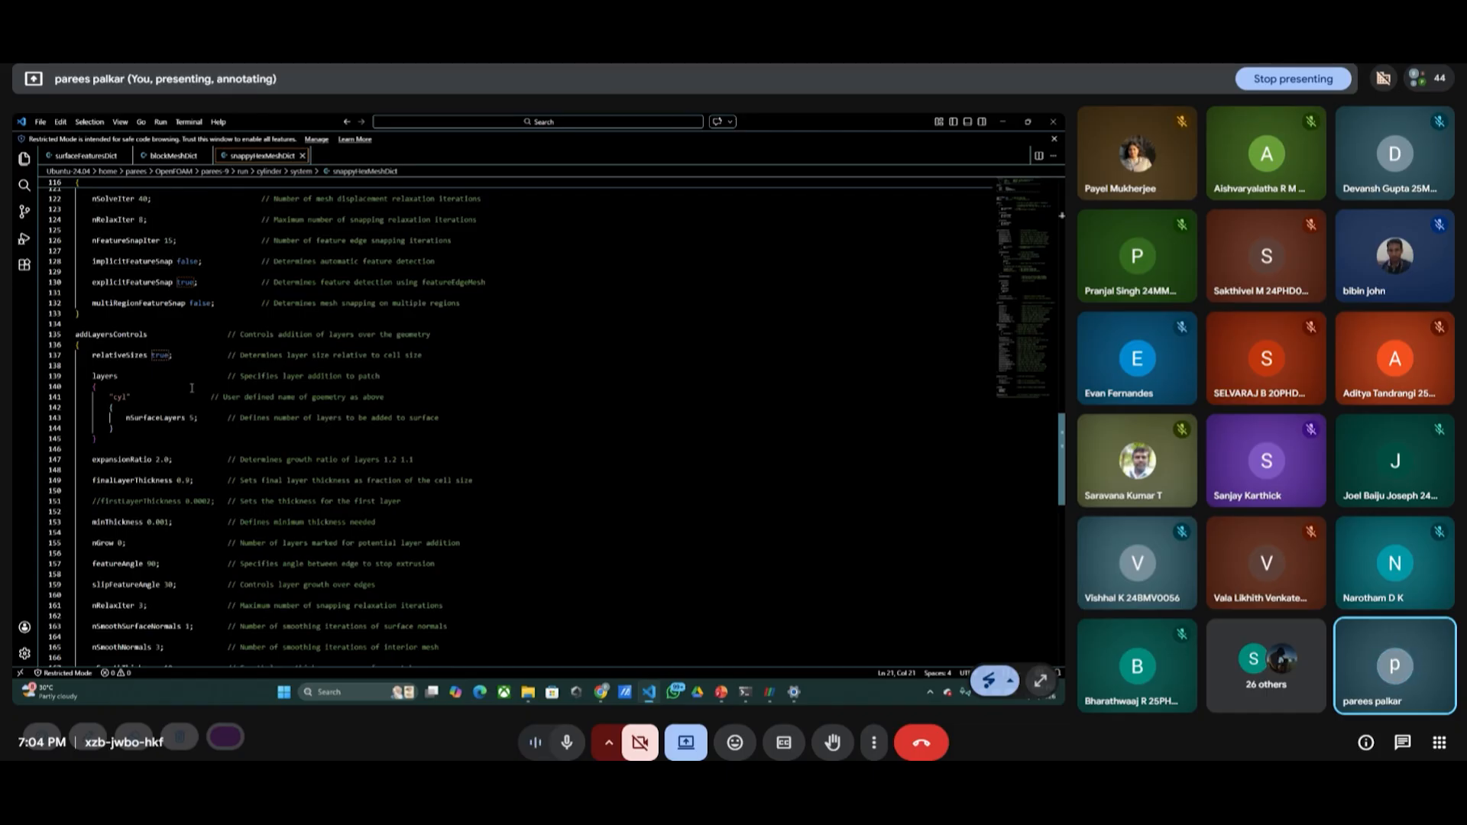
{"action": "scroll", "coordinate": [192, 388], "scroll_direction": "down", "scroll_amount": 3}
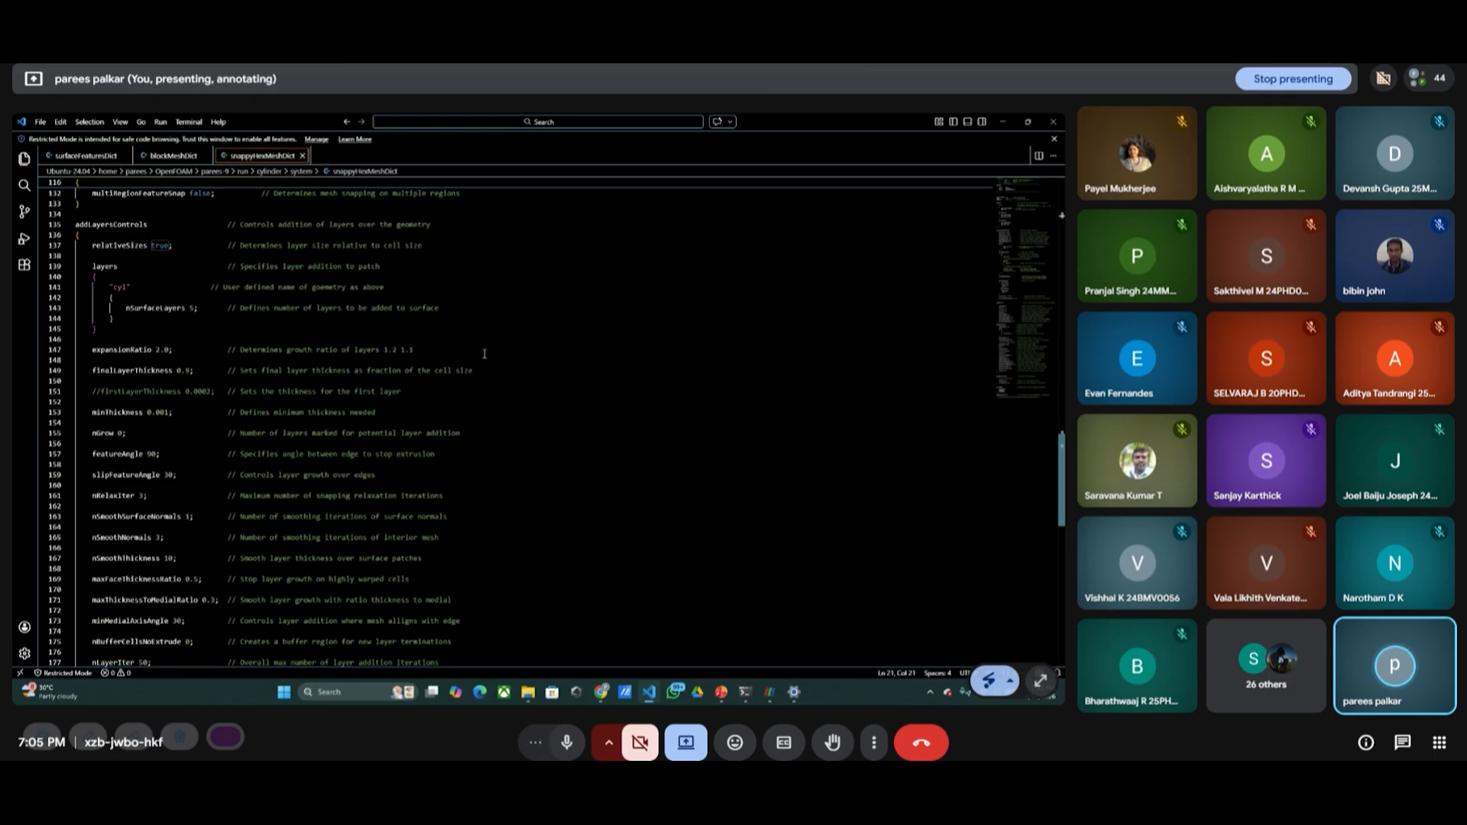
- Return to the slide show and show the slide comparing serial and parallel Snappy meshing commands
{"action": "key", "text": "alt+Tab"}
{"action": "key", "text": "Right"}
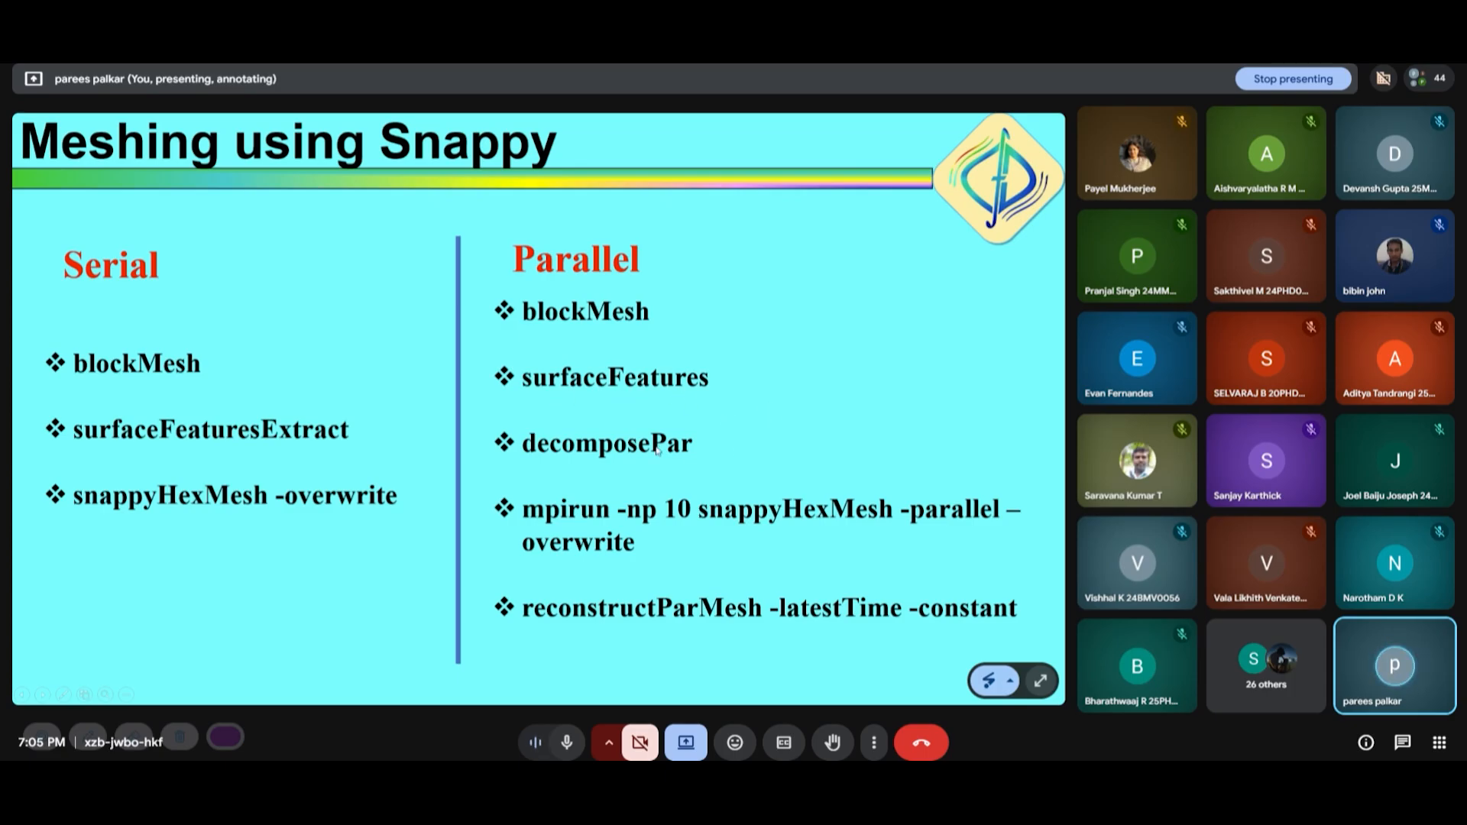
- Open decomposeParDict from the cylinder case's system folder in VS Code
{"action": "key", "text": "alt+Tab"}
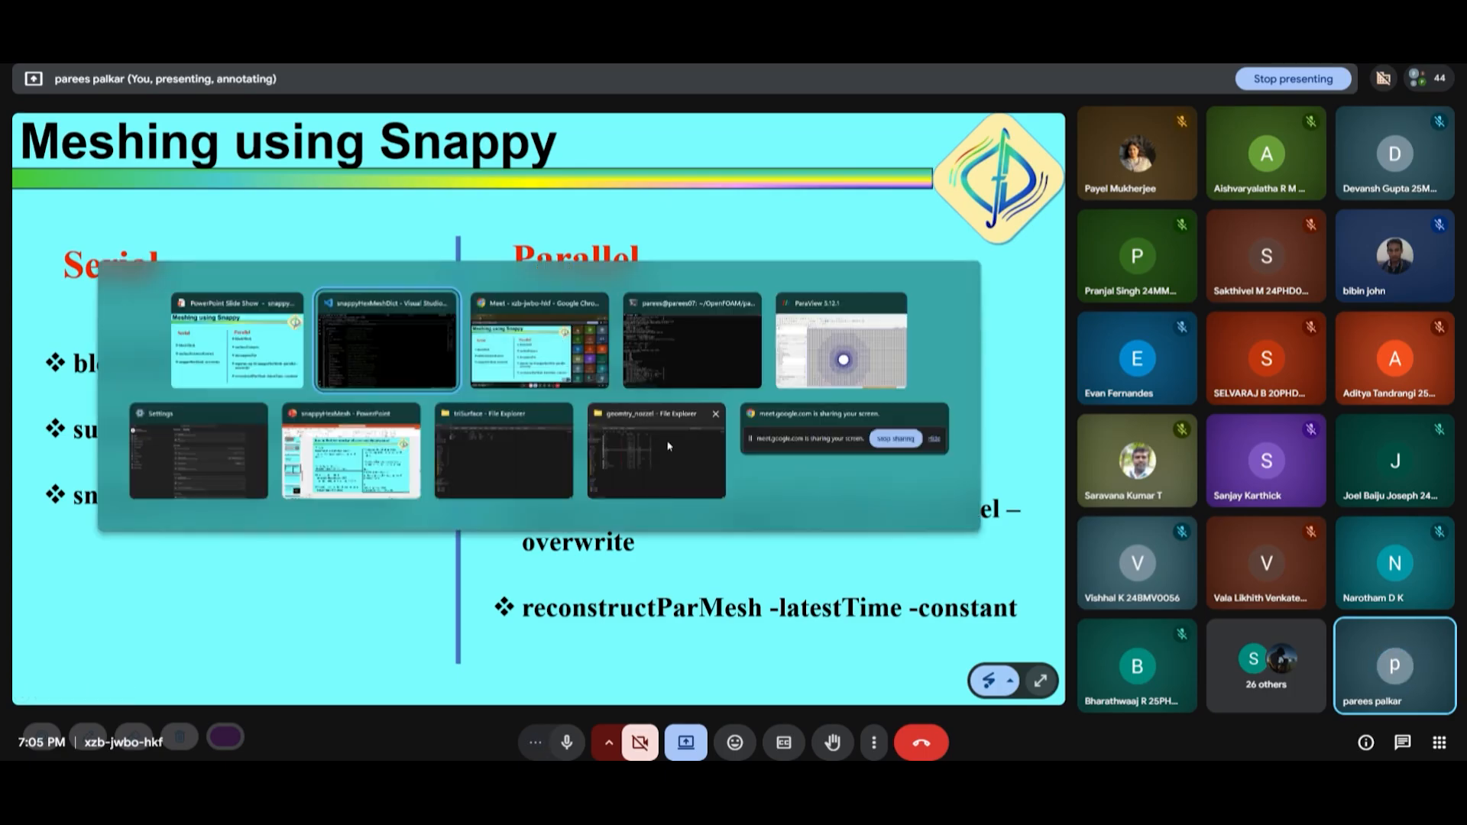
{"action": "left_click", "coordinate": [570, 436]}
{"action": "left_click", "coordinate": [79, 145]}
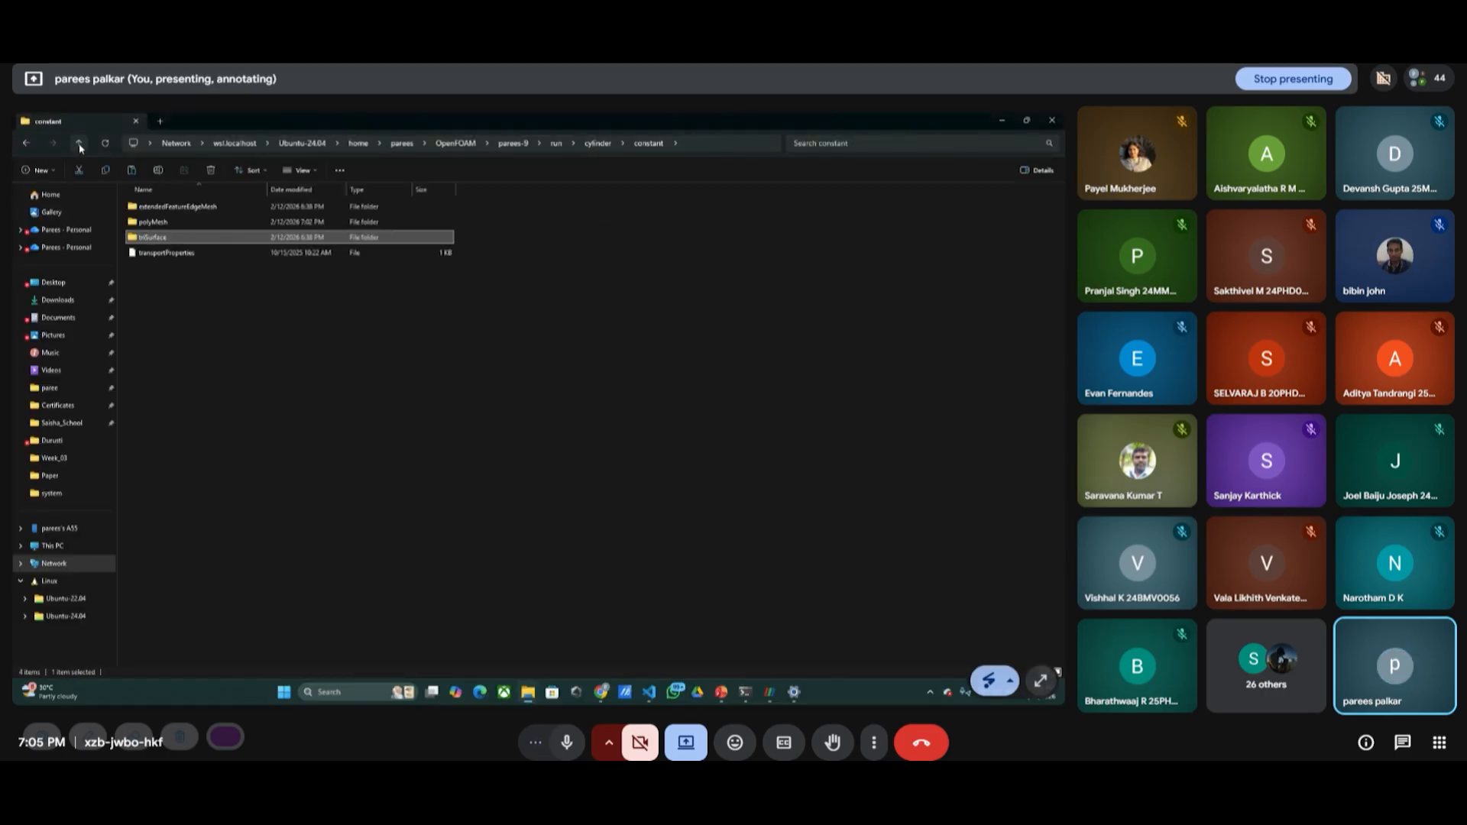
{"action": "left_click", "coordinate": [79, 145]}
{"action": "double_click", "coordinate": [174, 252]}
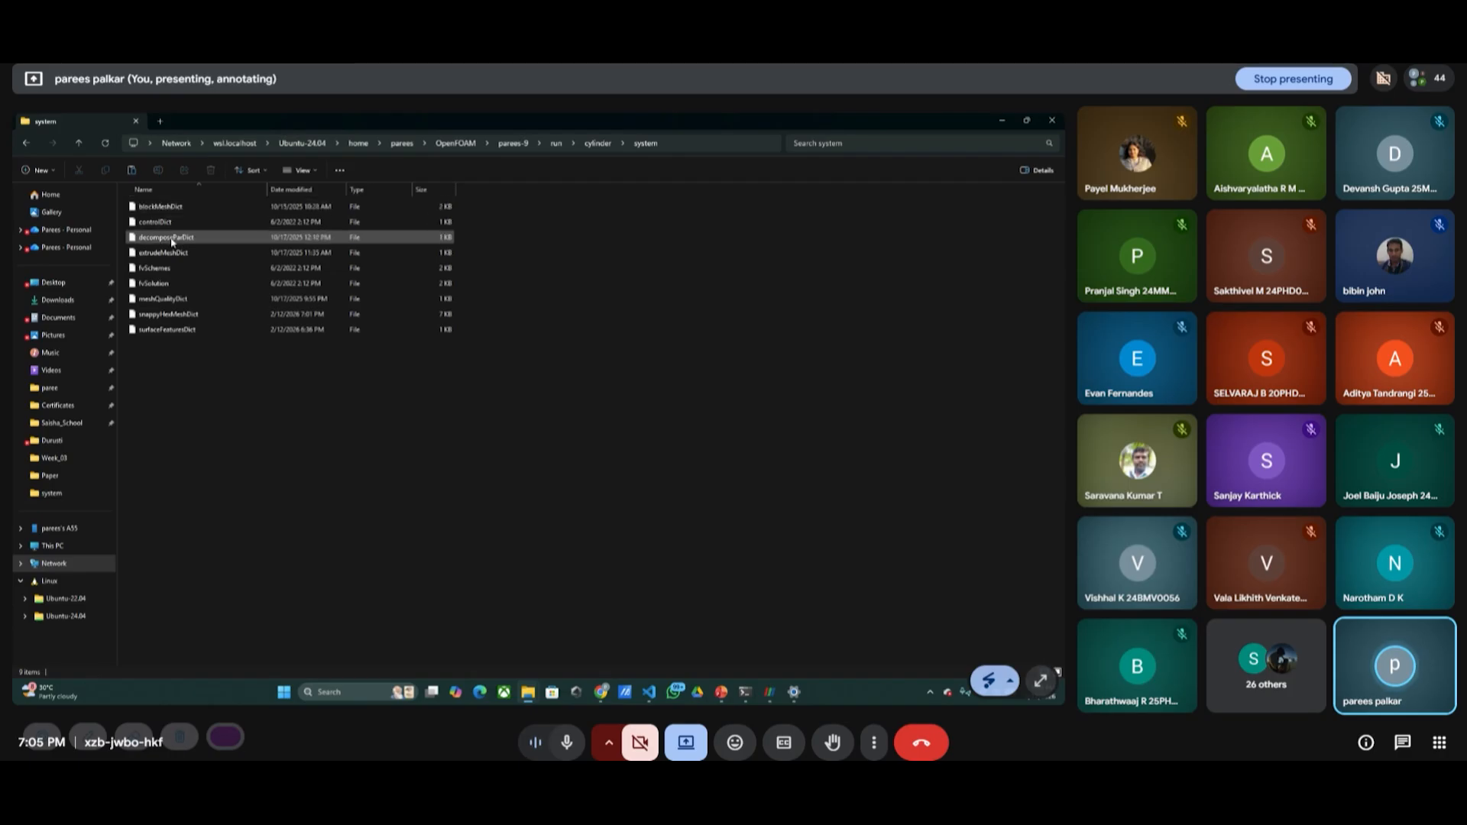
{"action": "left_click", "coordinate": [172, 239]}
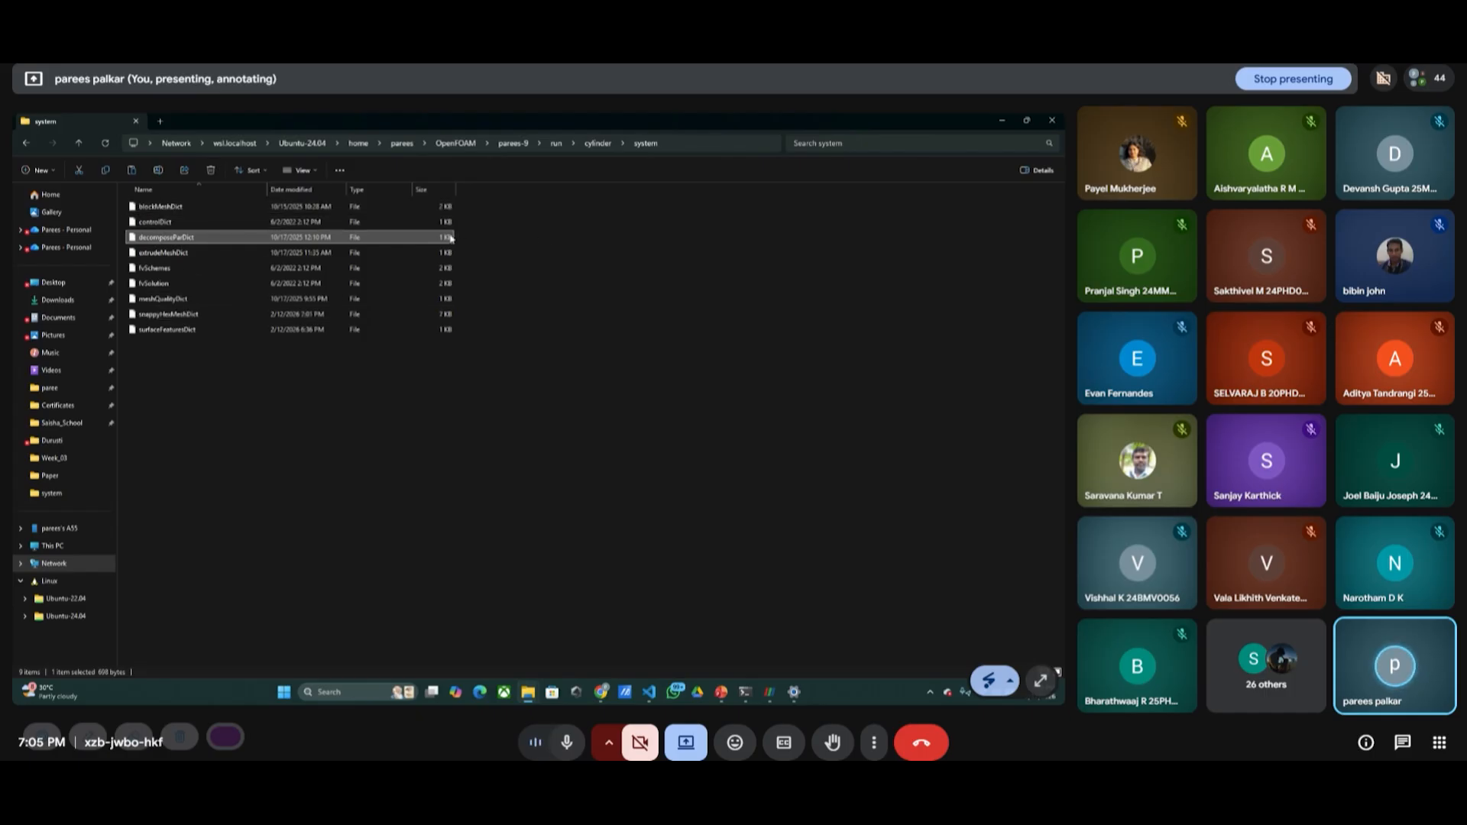
{"action": "left_click_drag", "start_coordinate": [451, 238], "coordinate": [489, 386]}
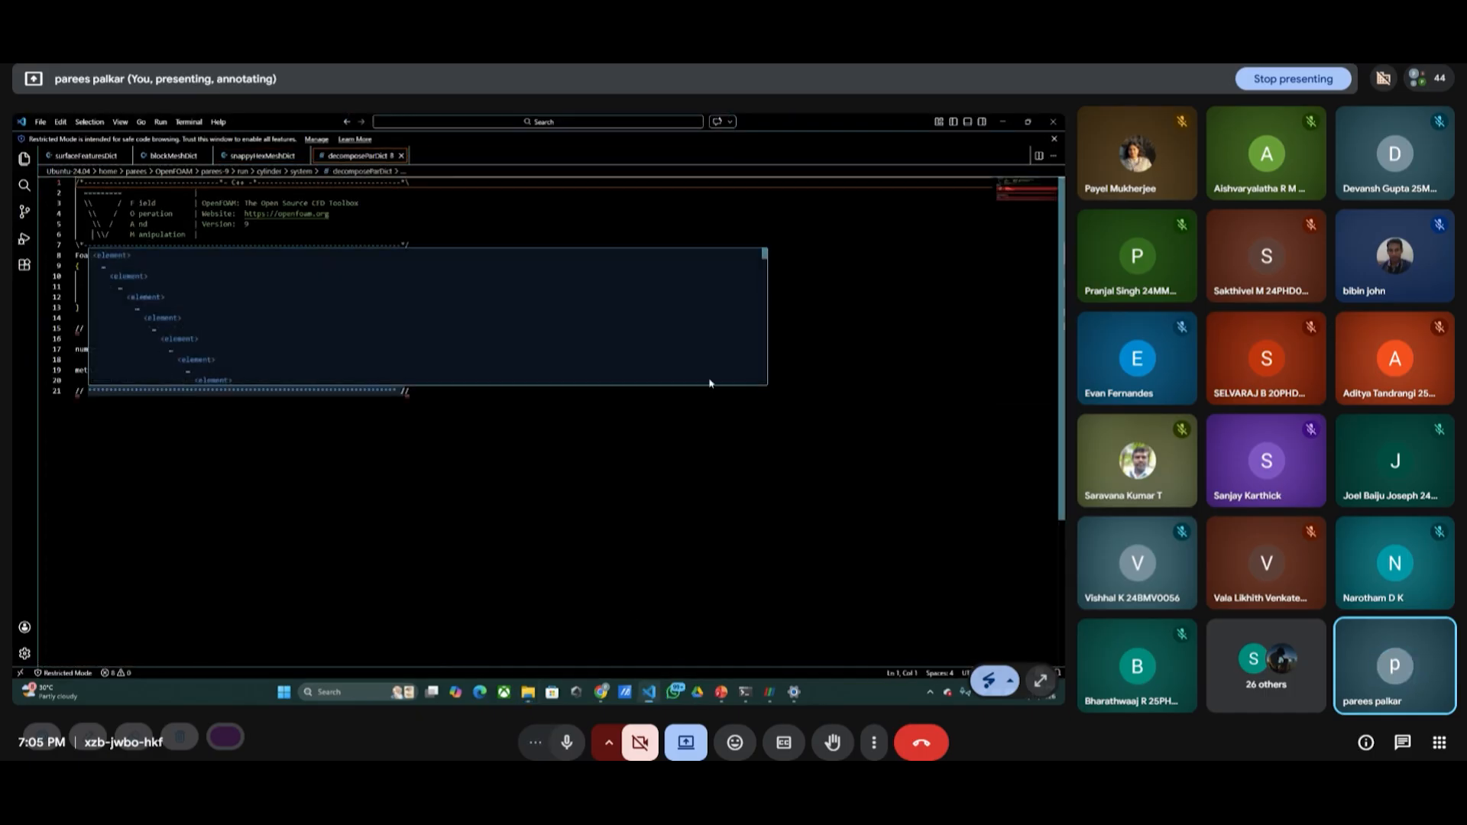
{"action": "left_click", "coordinate": [710, 389]}
- Set the language mode of decomposeParDict to C++
{"action": "left_click", "coordinate": [166, 349]}
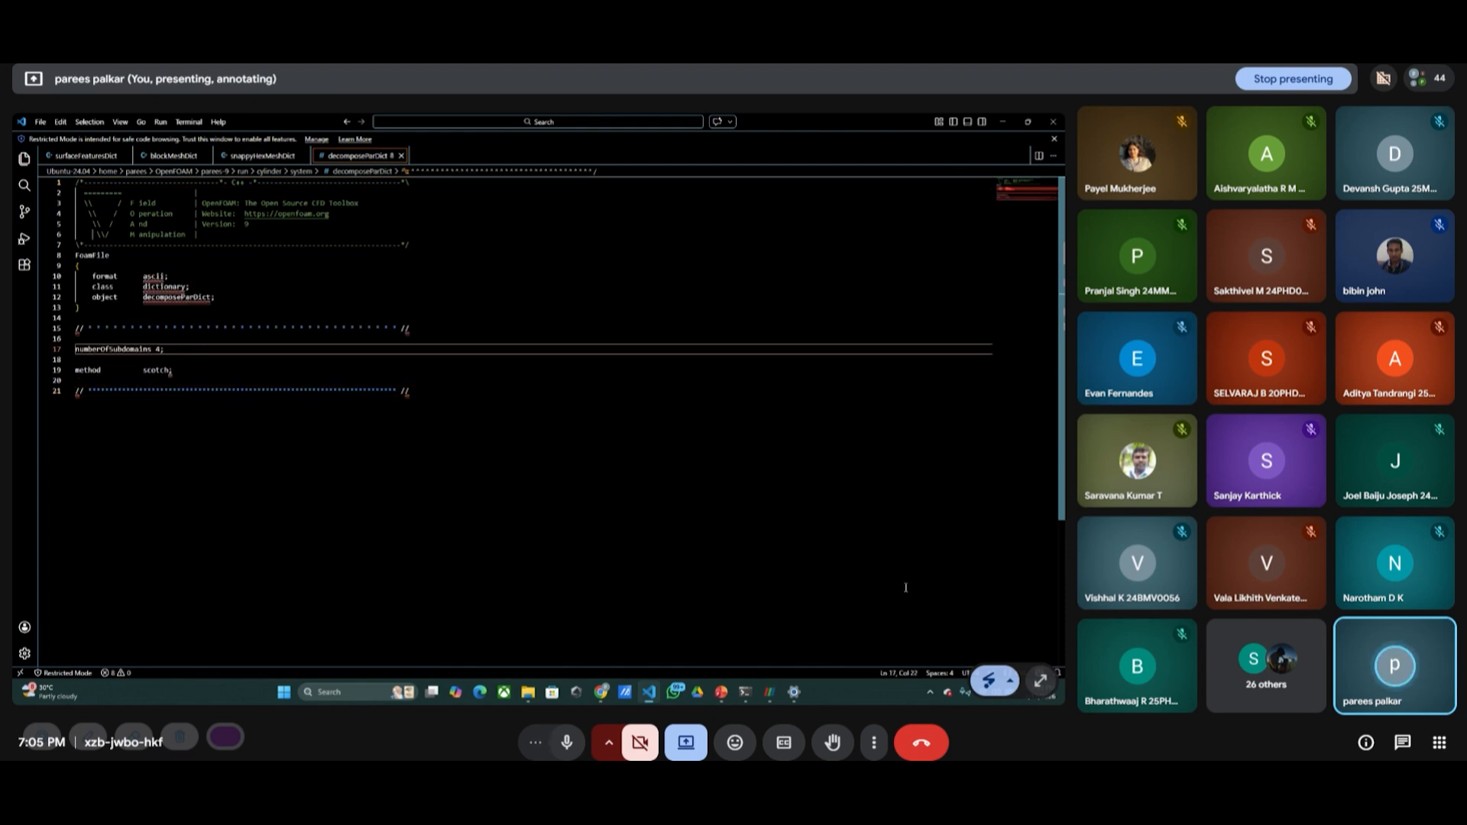
{"action": "left_click", "coordinate": [1015, 673]}
{"action": "type", "text": "c"}
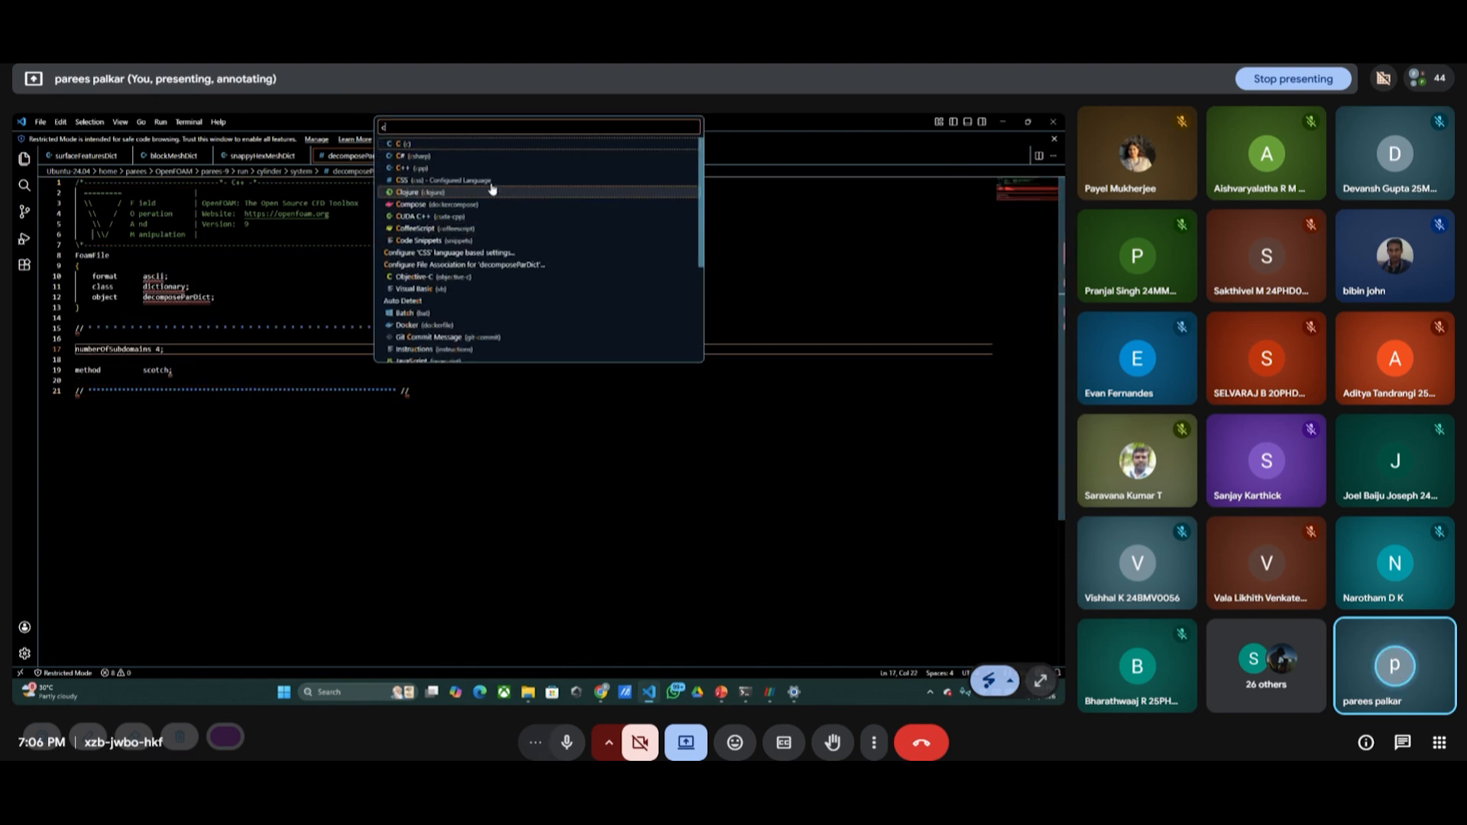
{"action": "left_click", "coordinate": [491, 168]}
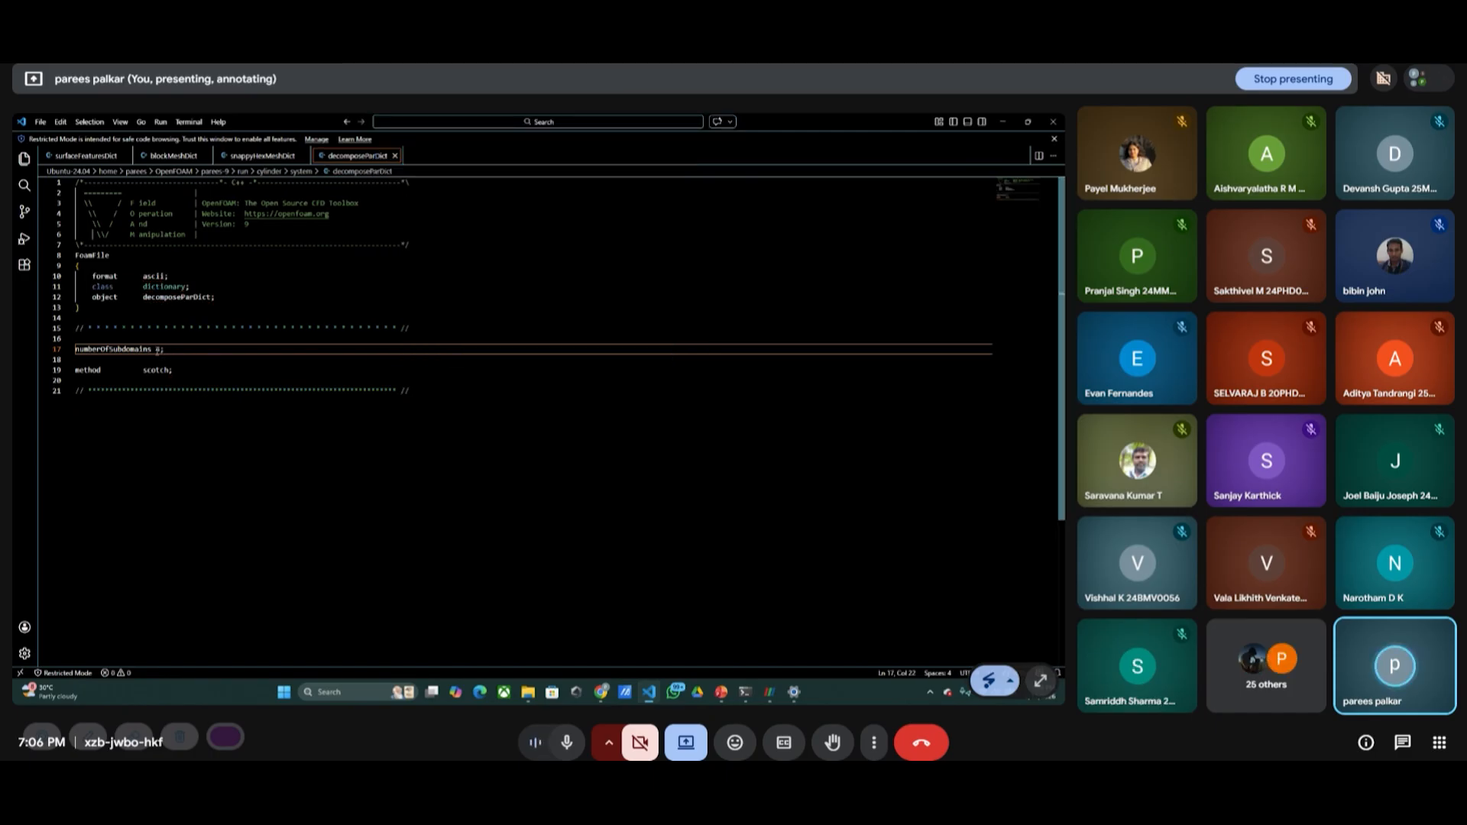
- Highlight the numberOfSubdomains value in decomposeParDict for inspection
{"action": "left_click_drag", "start_coordinate": [157, 351], "coordinate": [164, 351]}
{"action": "left_click", "coordinate": [164, 351]}
{"action": "left_click_drag", "start_coordinate": [156, 351], "coordinate": [167, 352]}
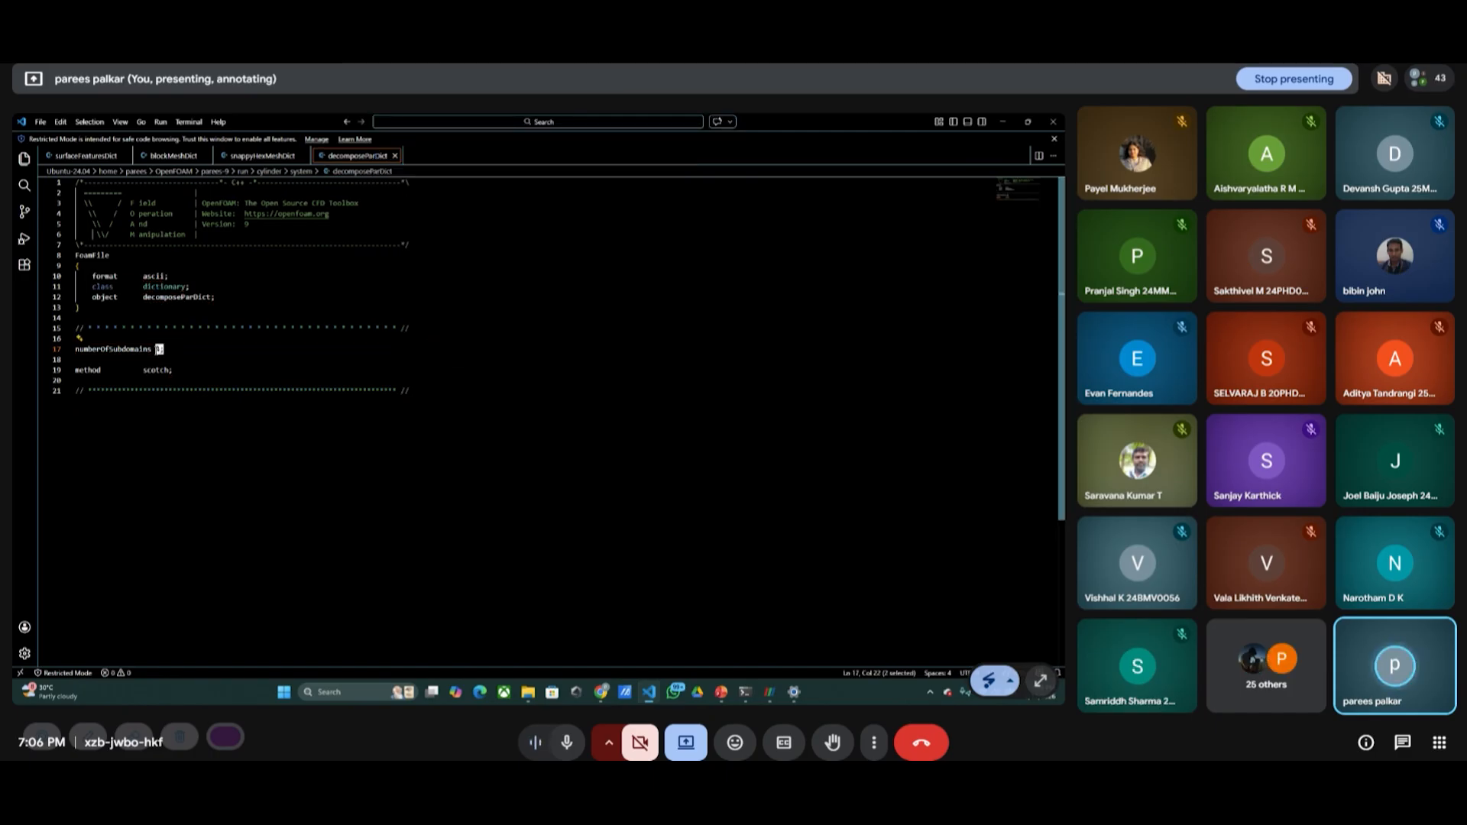
{"action": "left_click", "coordinate": [164, 349]}
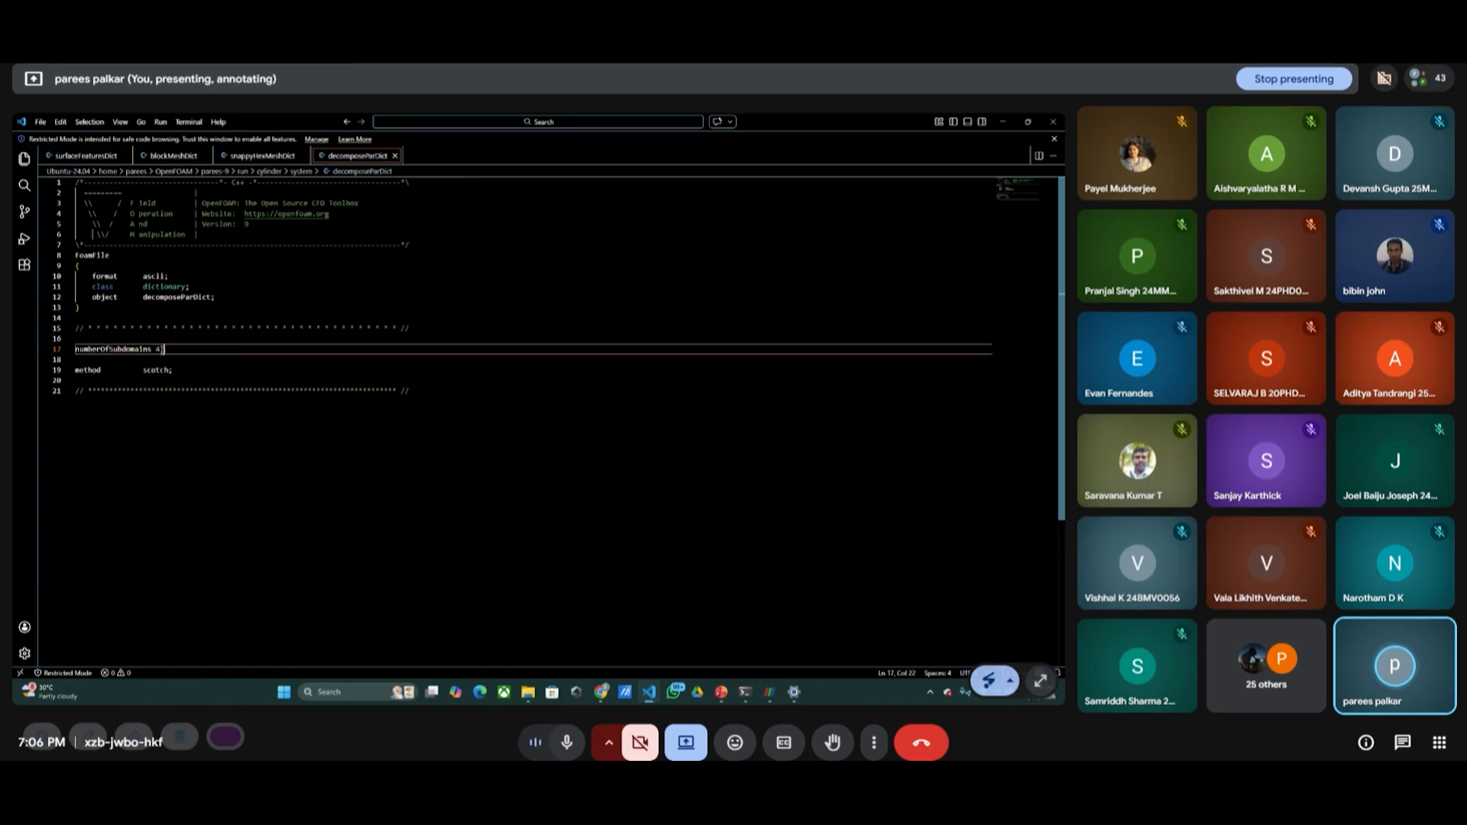
- Switch to the terminal and query the processor details with lscpu and the available core count with nproc
{"action": "key", "text": "alt+Tab"}
{"action": "left_click", "coordinate": [778, 382]}
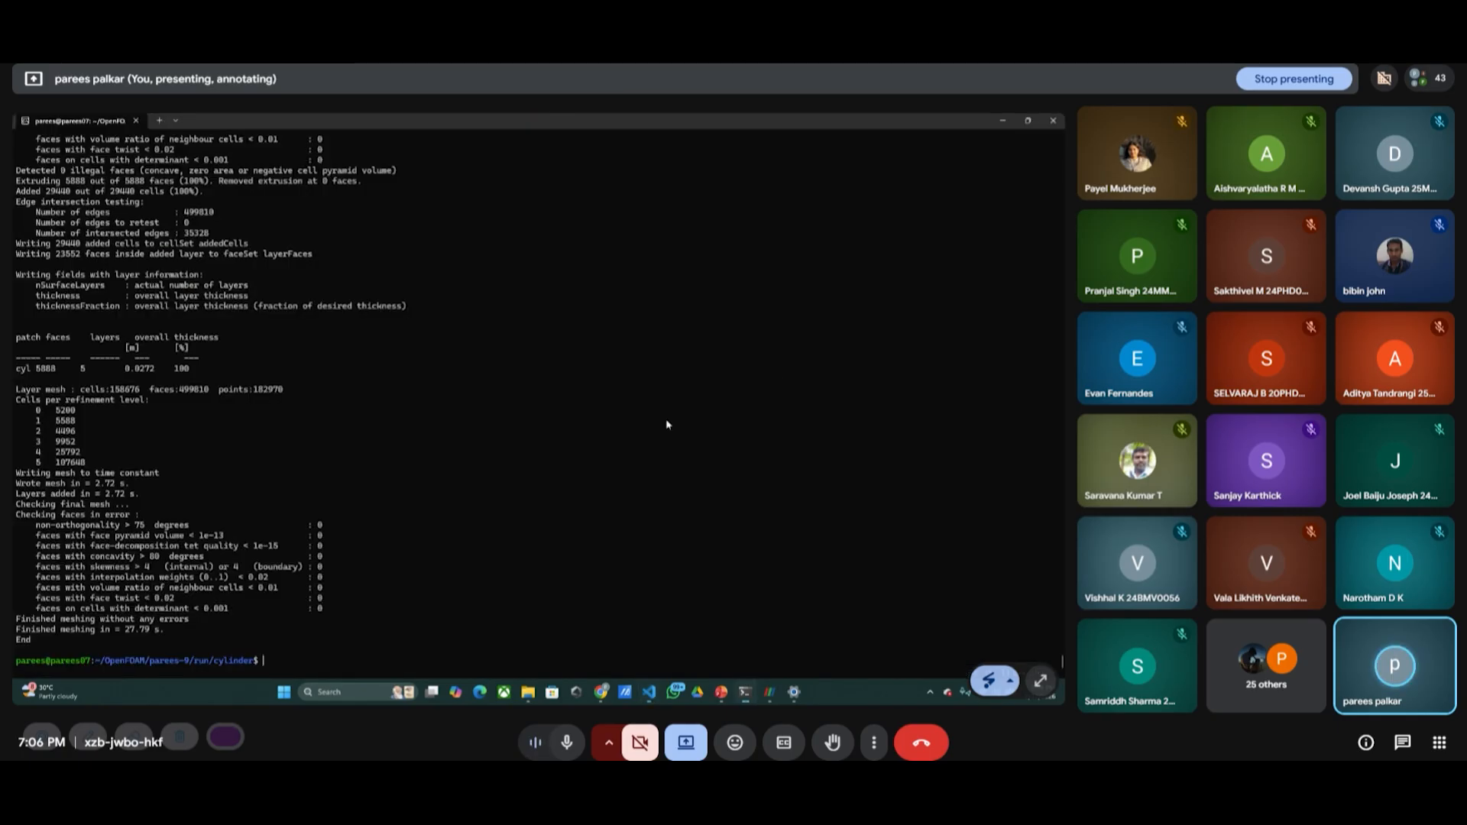
{"action": "type", "text": "lscpu"}
{"action": "key", "text": "Return"}
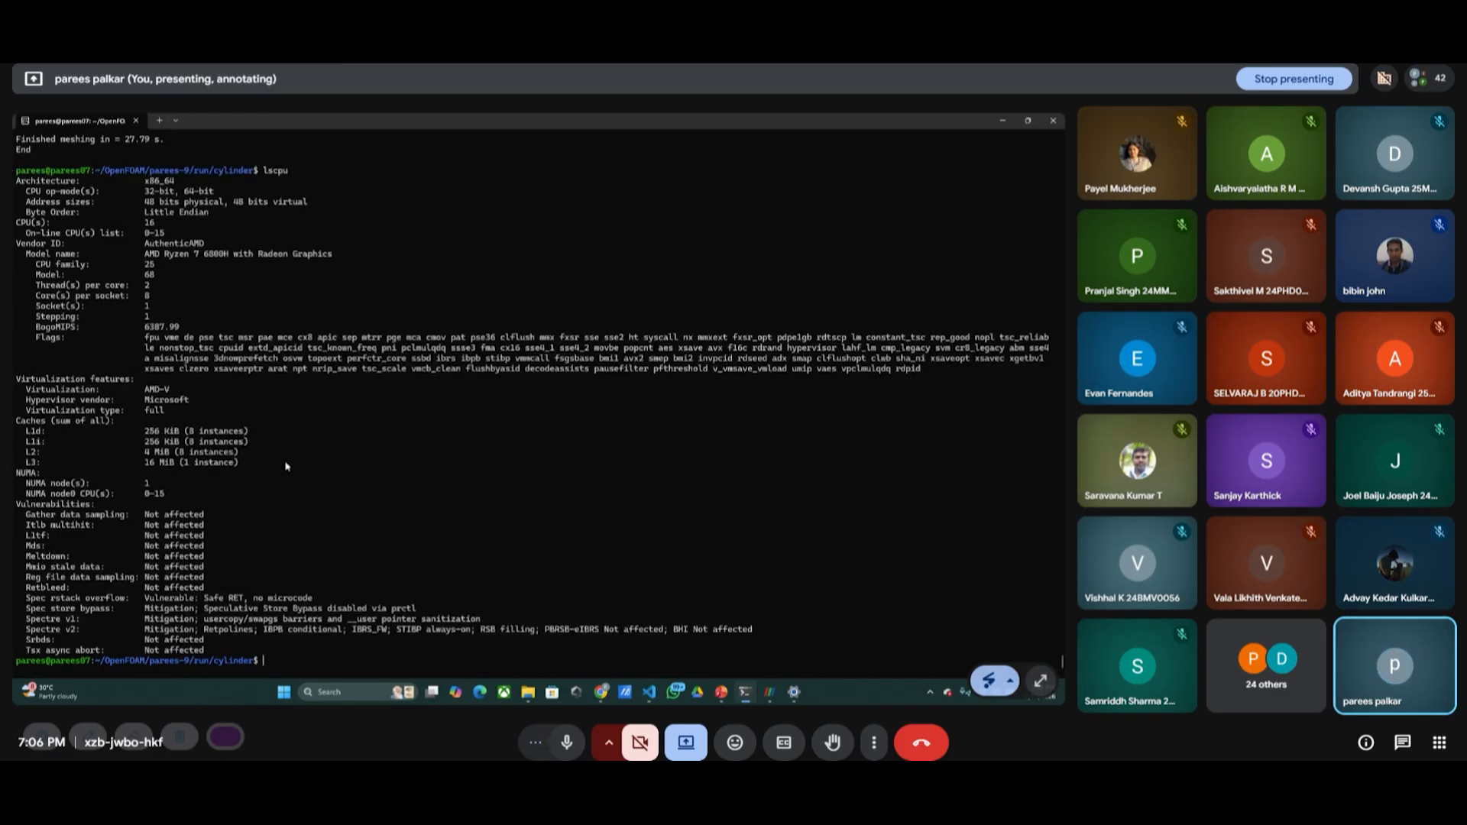
{"action": "type", "text": "nproc"}
{"action": "key", "text": "Return"}
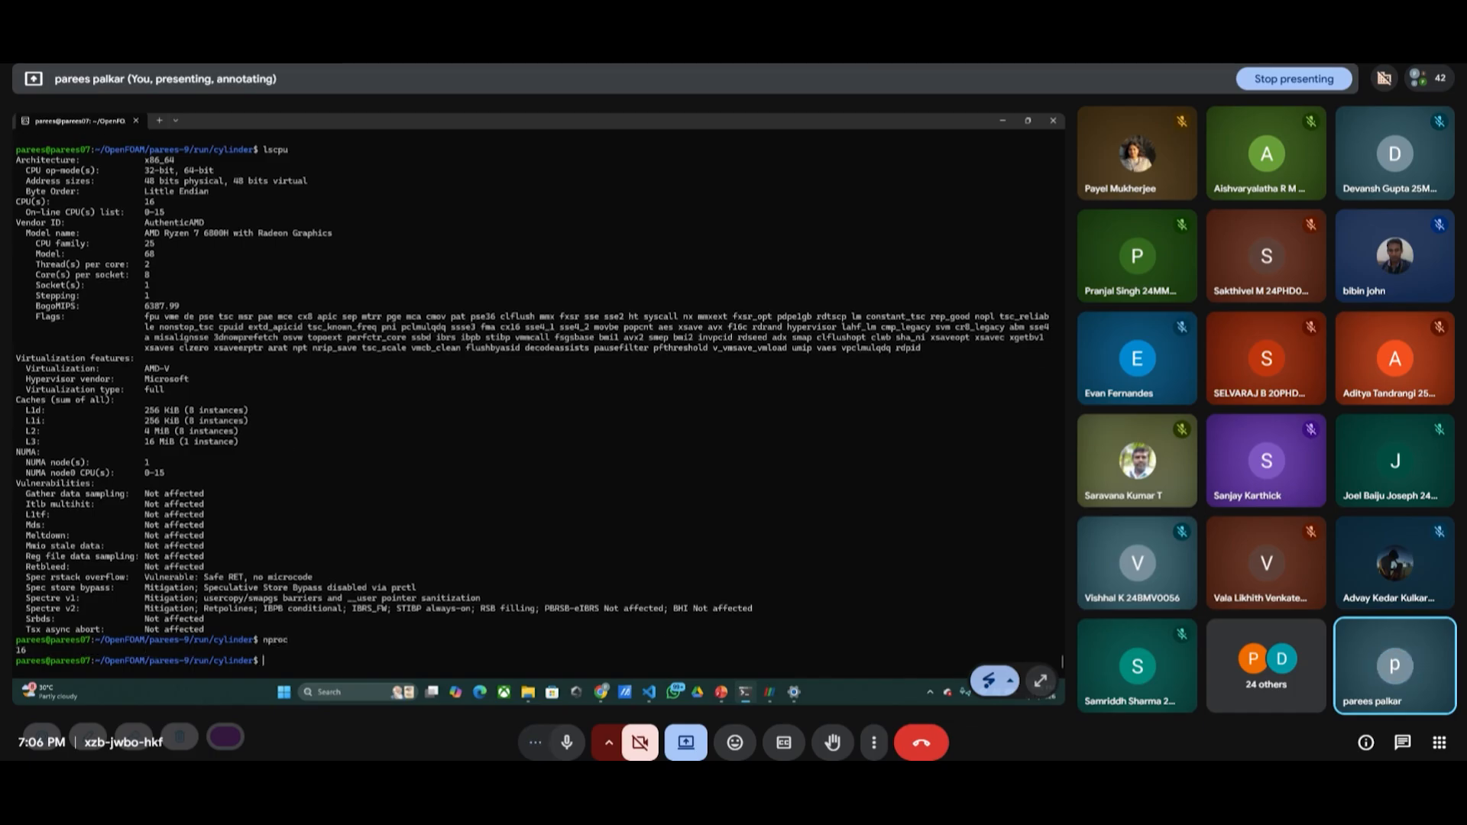
{"action": "double_click", "coordinate": [20, 650]}
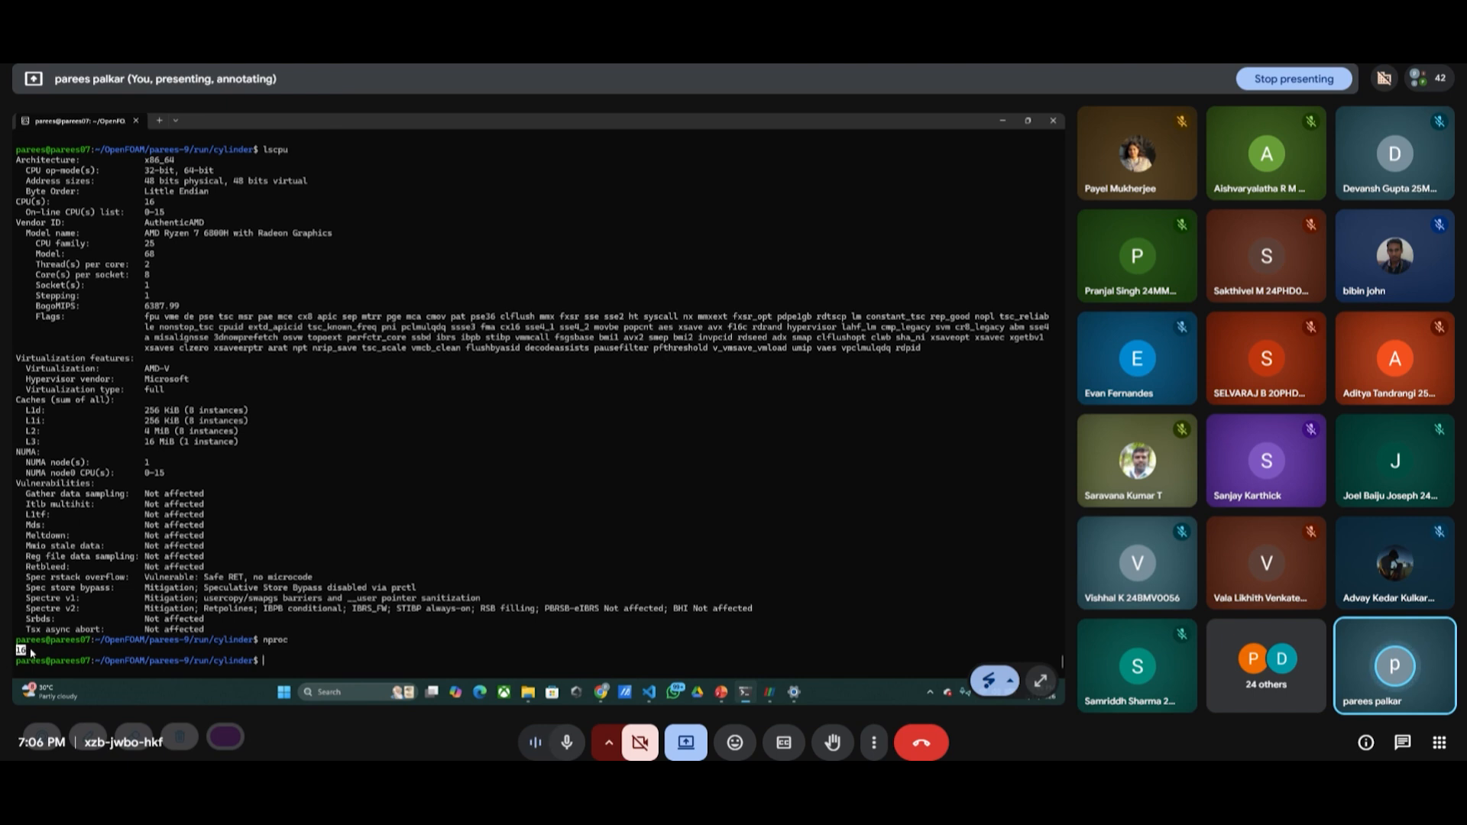
{"action": "left_click", "coordinate": [29, 655]}
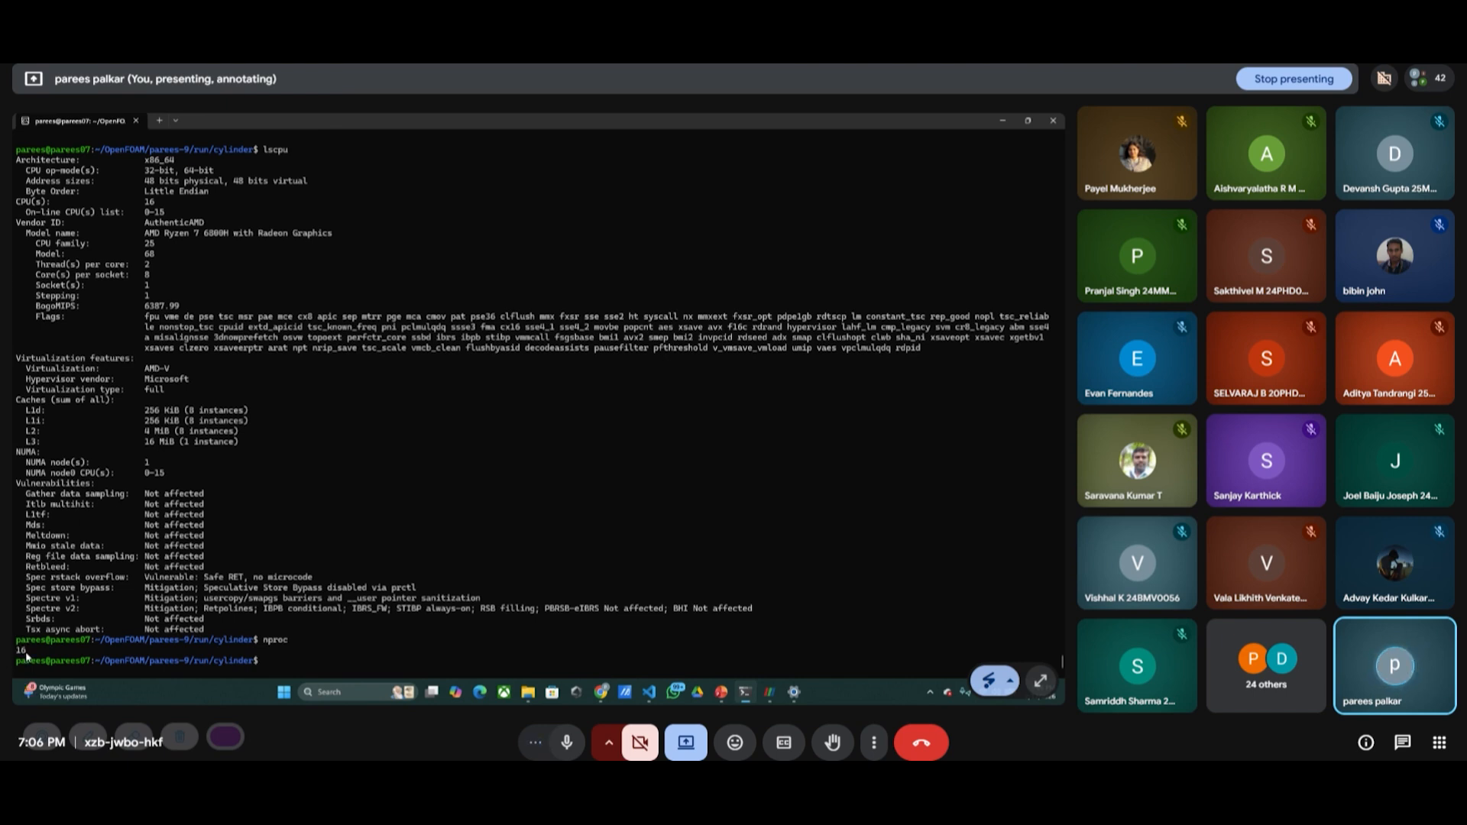
{"action": "double_click", "coordinate": [276, 645]}
- Switch back to the slide show and find the slide on determining the number of cores and the processor
{"action": "key", "text": "alt+Tab"}
{"action": "key", "text": "alt+Tab"}
{"action": "key", "text": "alt+Tab"}
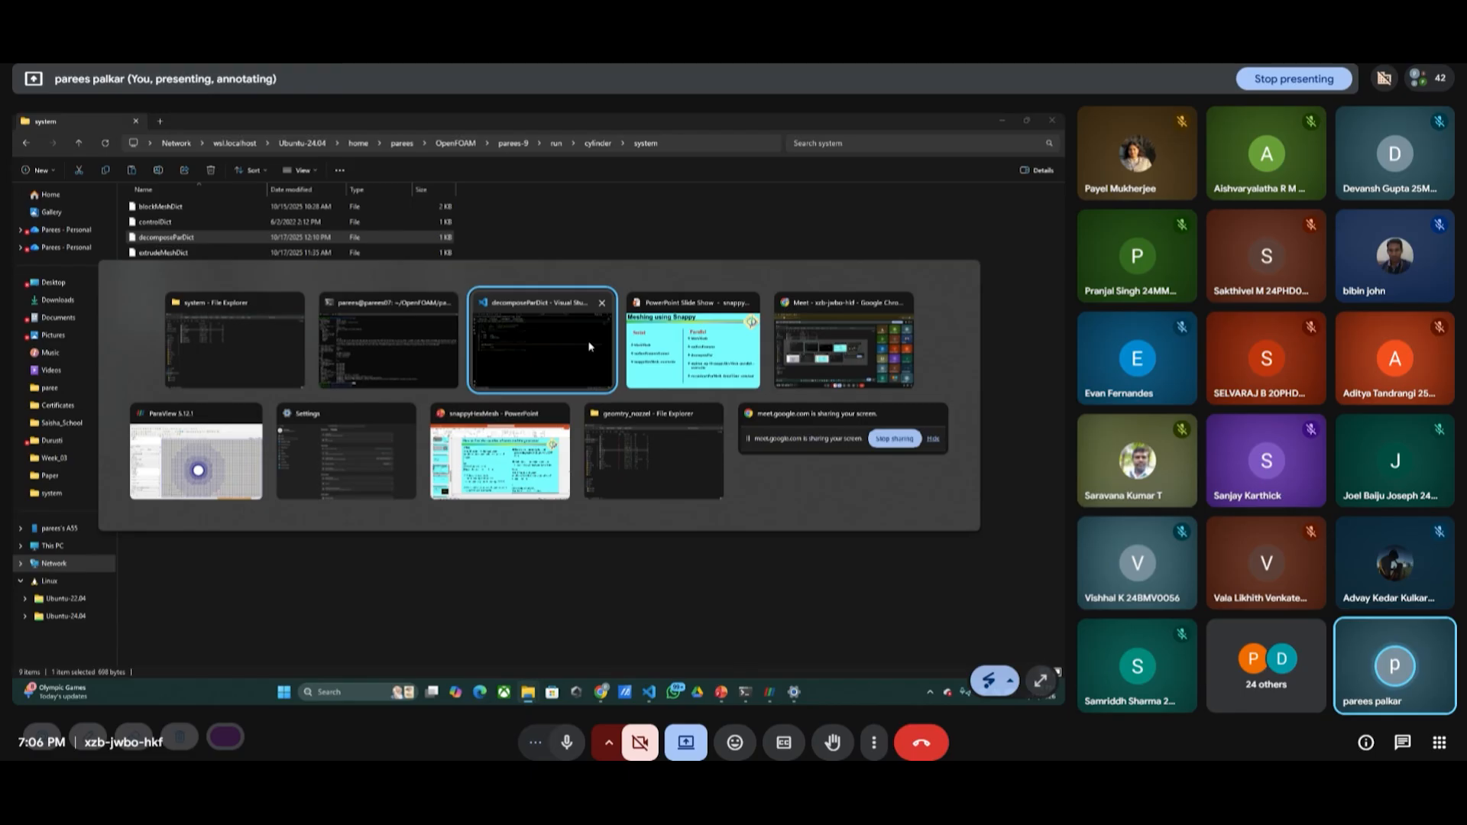
{"action": "key", "text": "alt+Tab"}
{"action": "key", "text": "alt+Tab"}
{"action": "key", "text": "alt+Tab"}
{"action": "key", "text": "Left"}
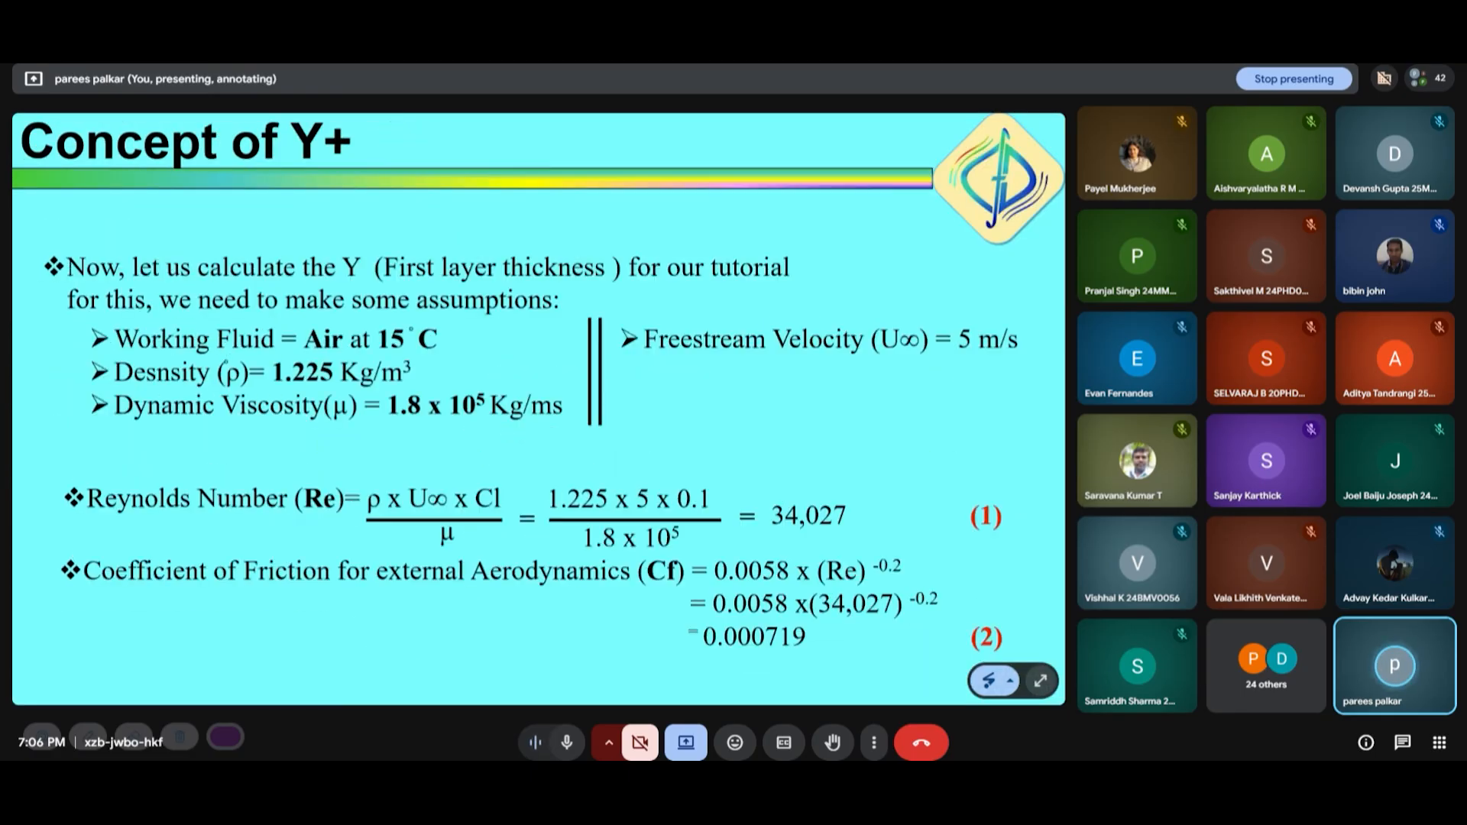
{"action": "key", "text": "Left"}
{"action": "key", "text": "Right"}
{"action": "key", "text": "Right"}
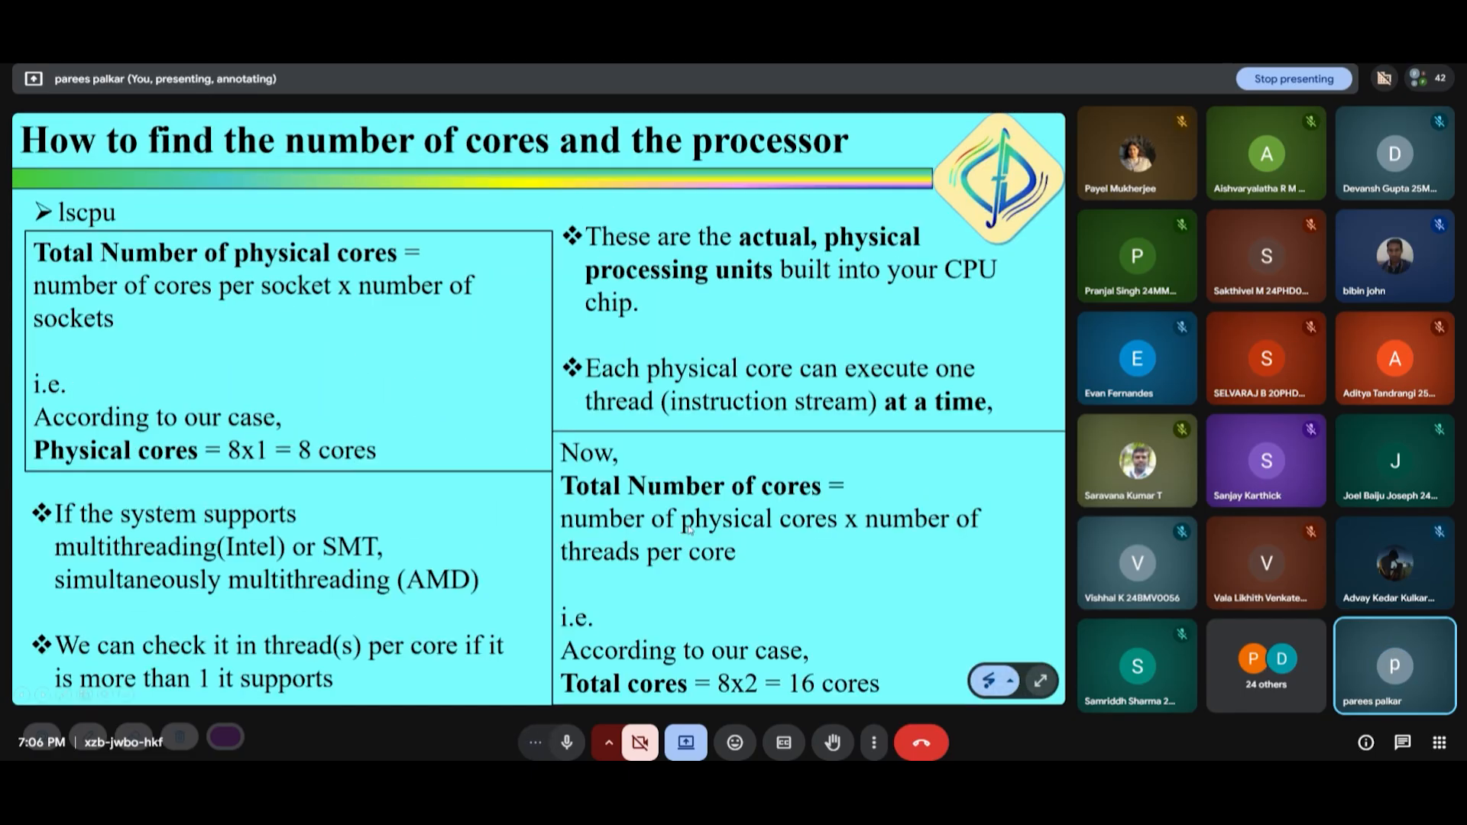
- Go back through the slides to the Meshing using Snappy slide
{"action": "key", "text": "Left"}
{"action": "key", "text": "Left"}
{"action": "key", "text": "Left"}
{"action": "key", "text": "Left"}
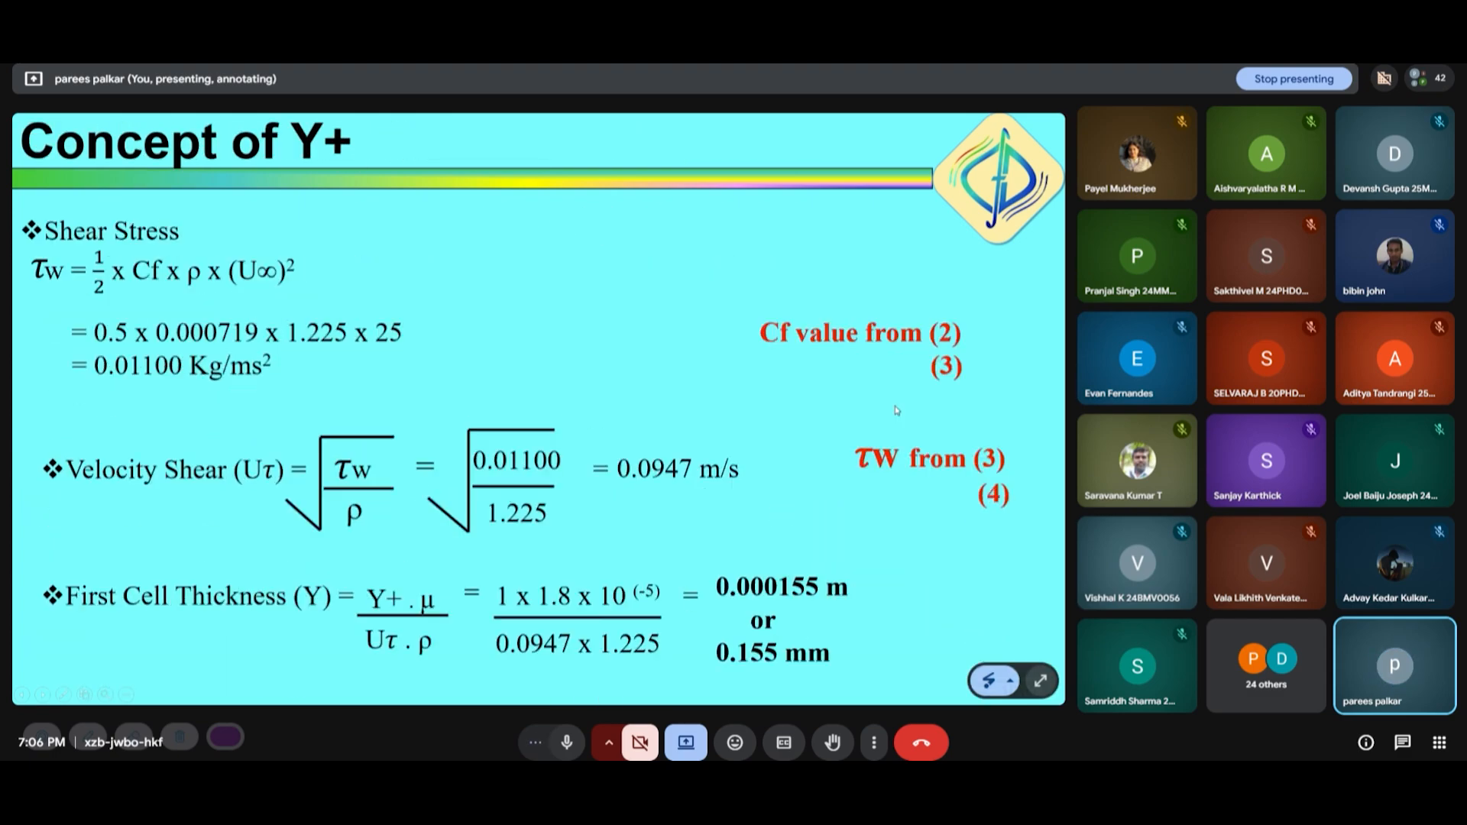
{"action": "key", "text": "Right"}
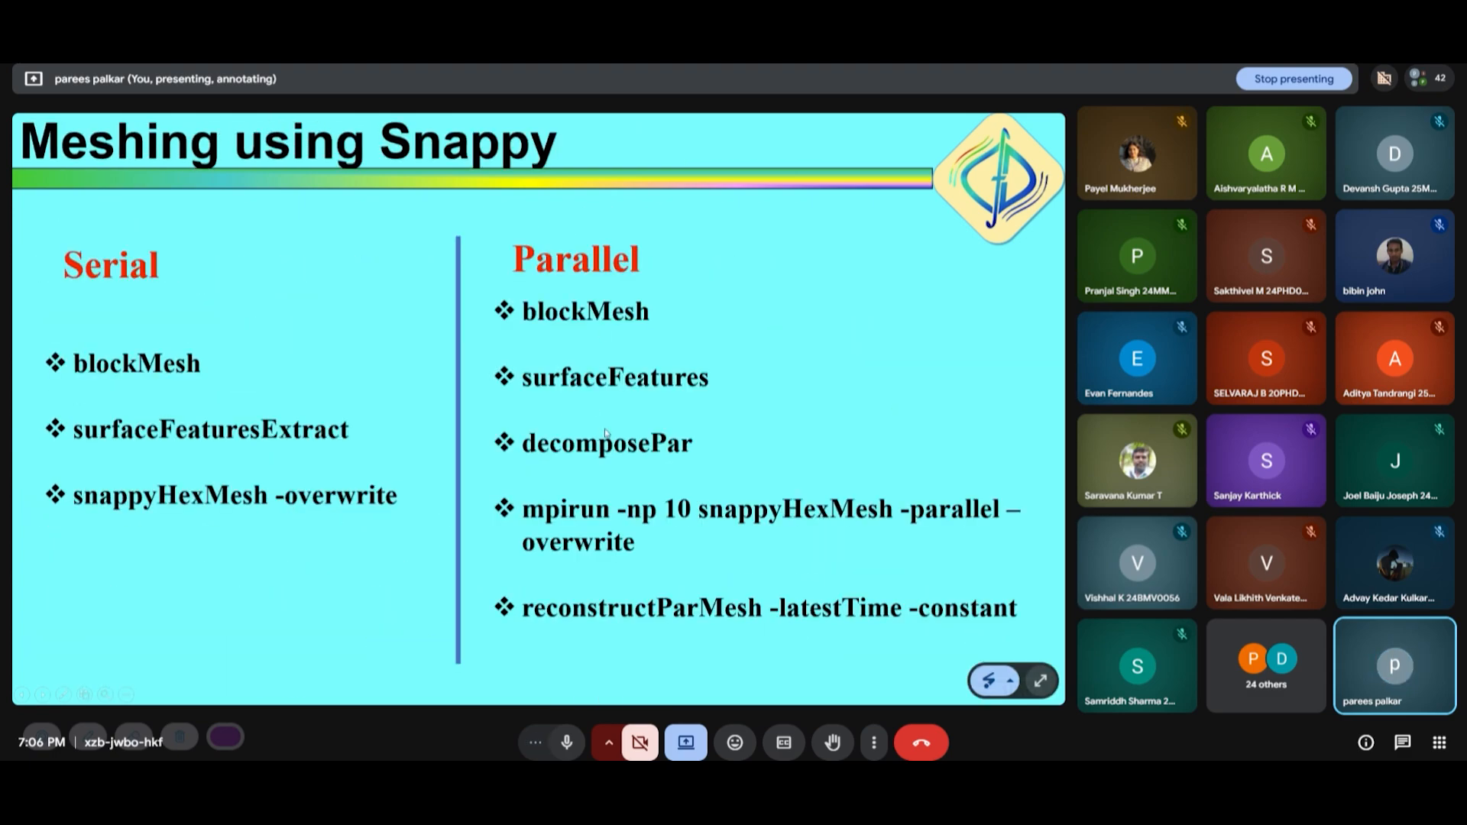
- Switch to VS Code and review the numberOfSubdomains and method entries in decomposeParDict
{"action": "key", "text": "alt+Tab"}
{"action": "key", "text": "Tab"}
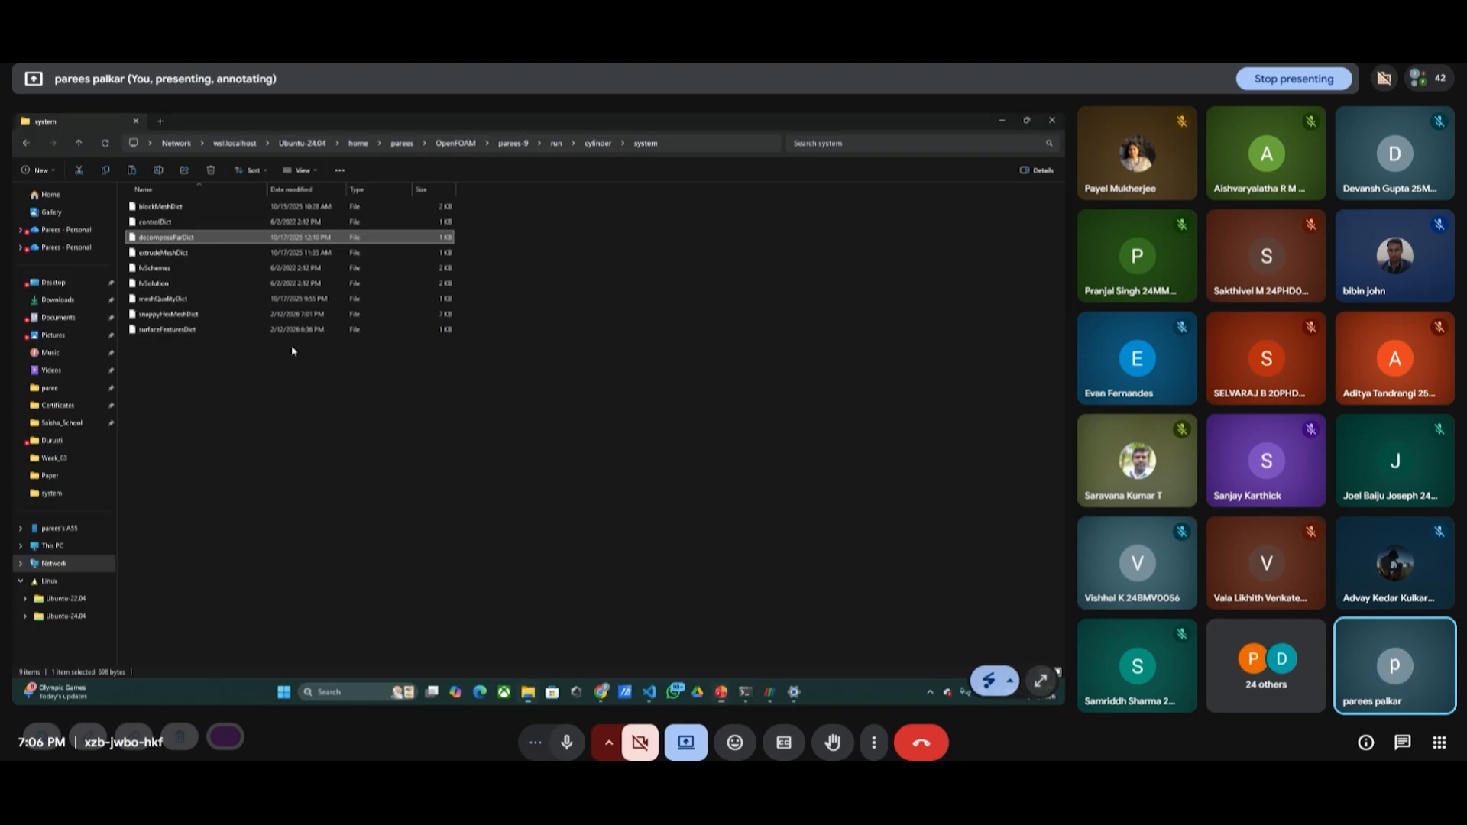
{"action": "key", "text": "alt+Tab"}
{"action": "key", "text": "Tab"}
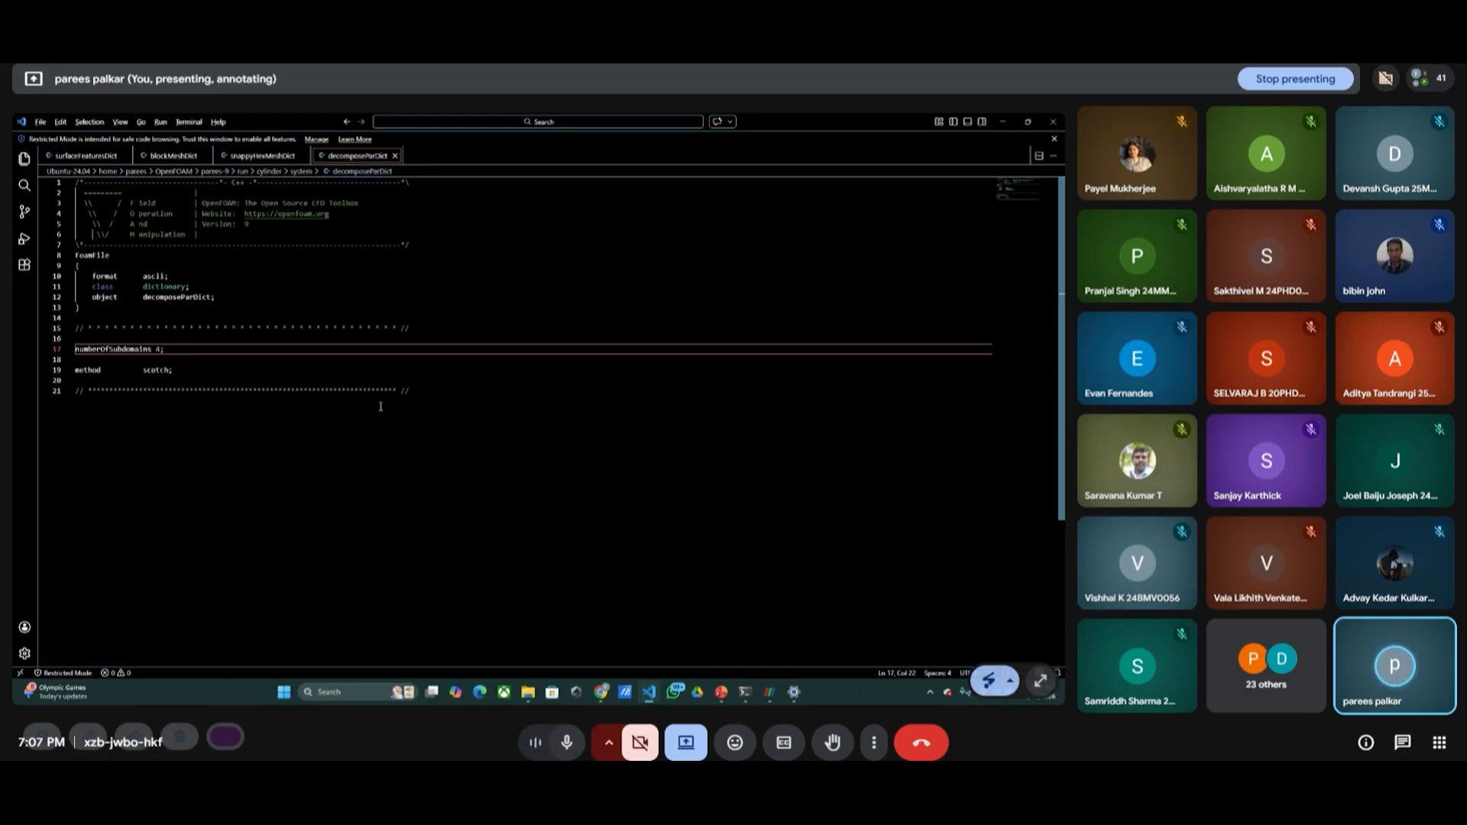
- Check the parallel meshing commands on the slide and run decomposePar in the cylinder case's terminal
{"action": "key", "text": "alt+Tab"}
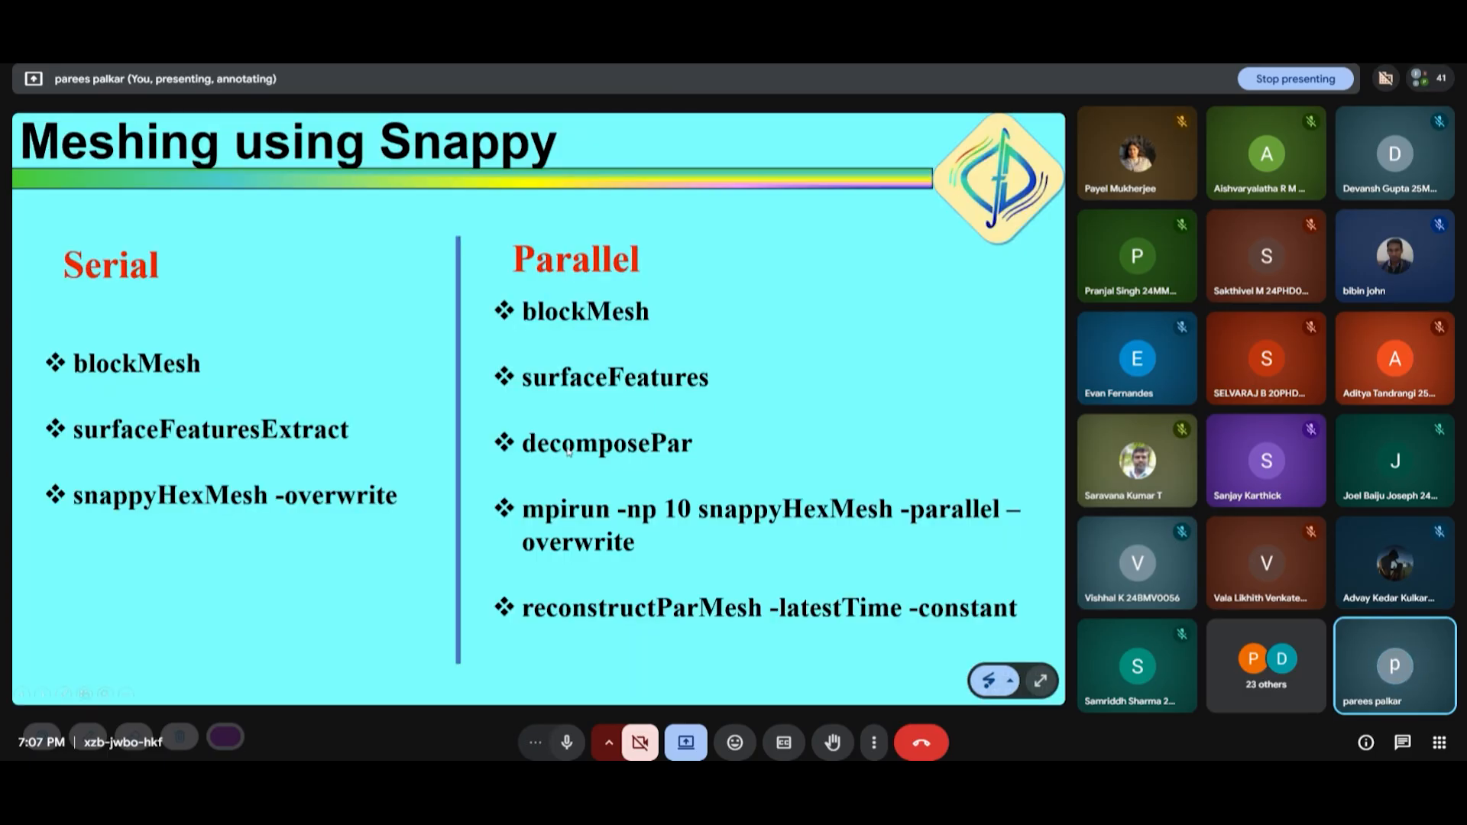
{"action": "key", "text": "alt+Tab"}
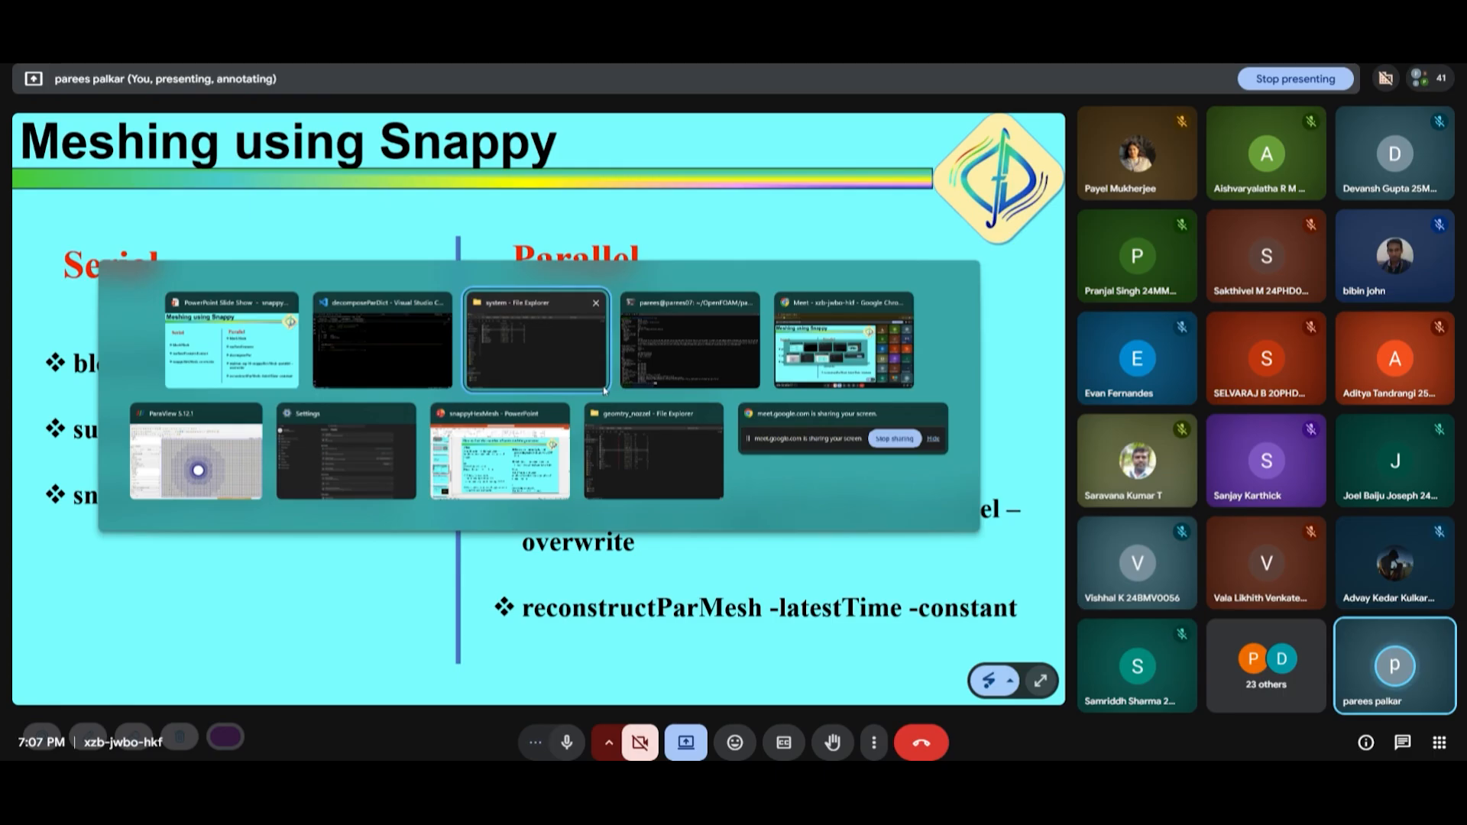
{"action": "type", "text": "decomposePar"}
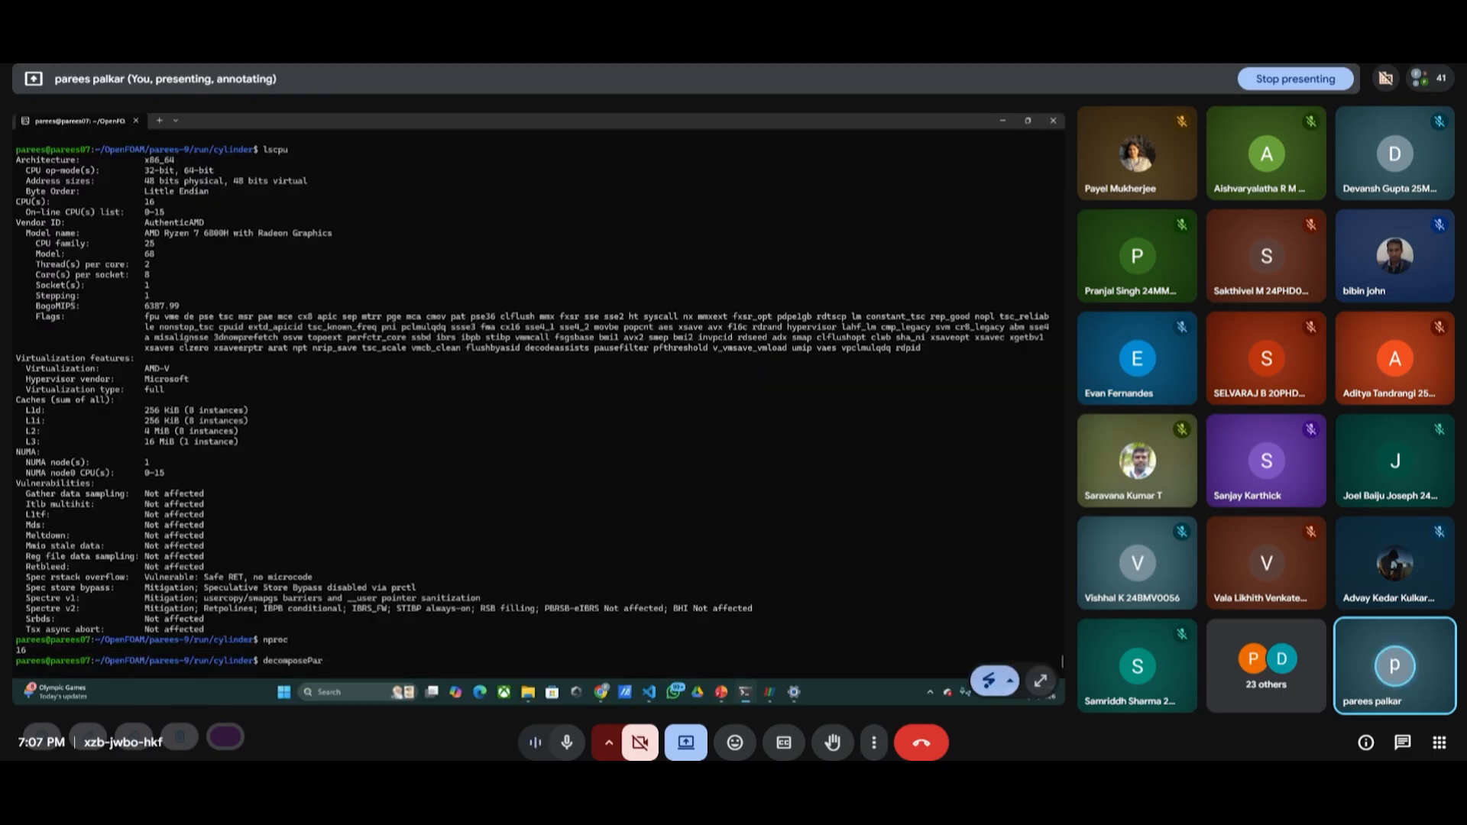
{"action": "key", "text": "Return"}
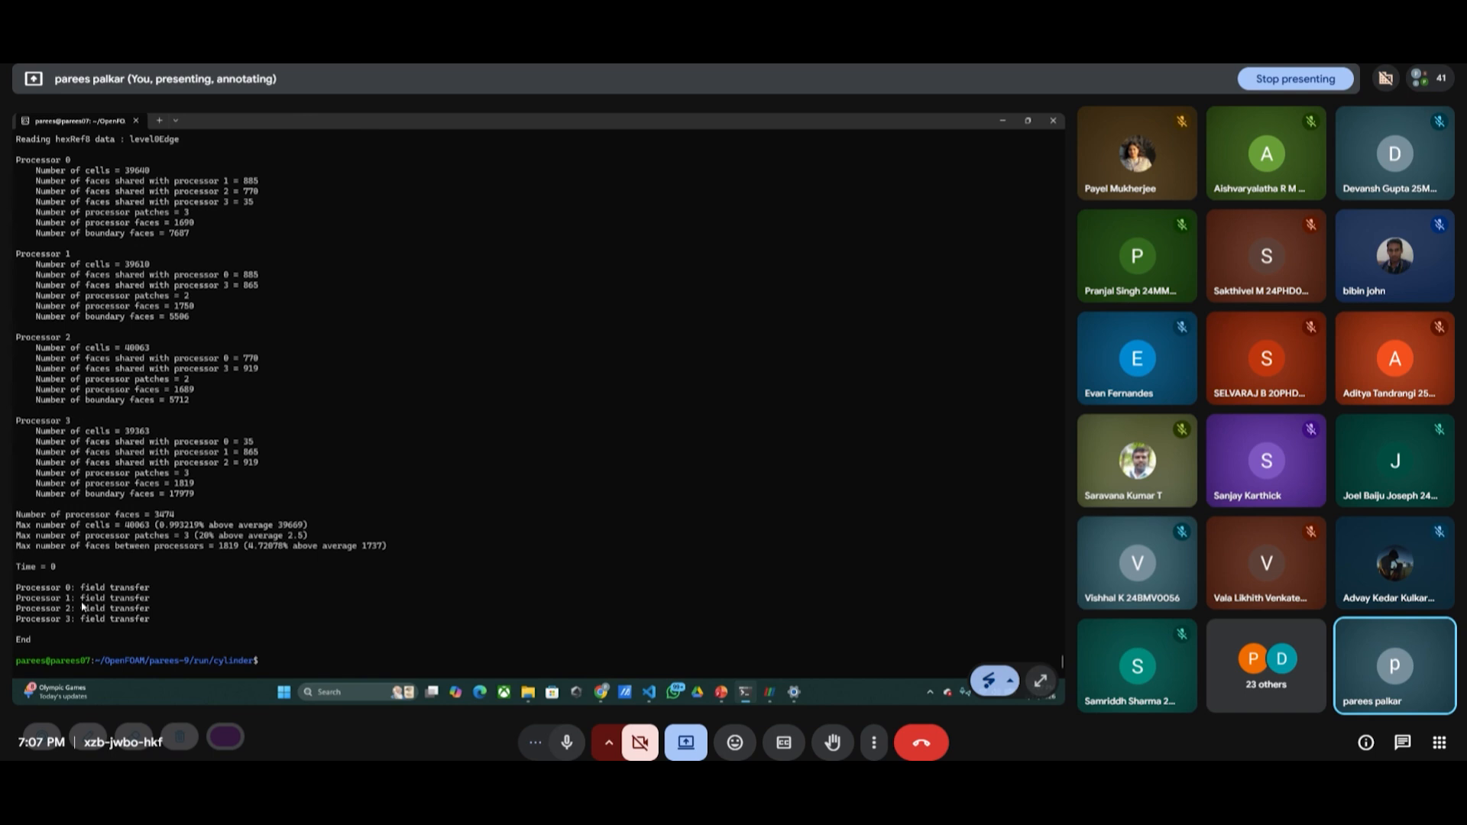
{"action": "key", "text": "alt+Tab"}
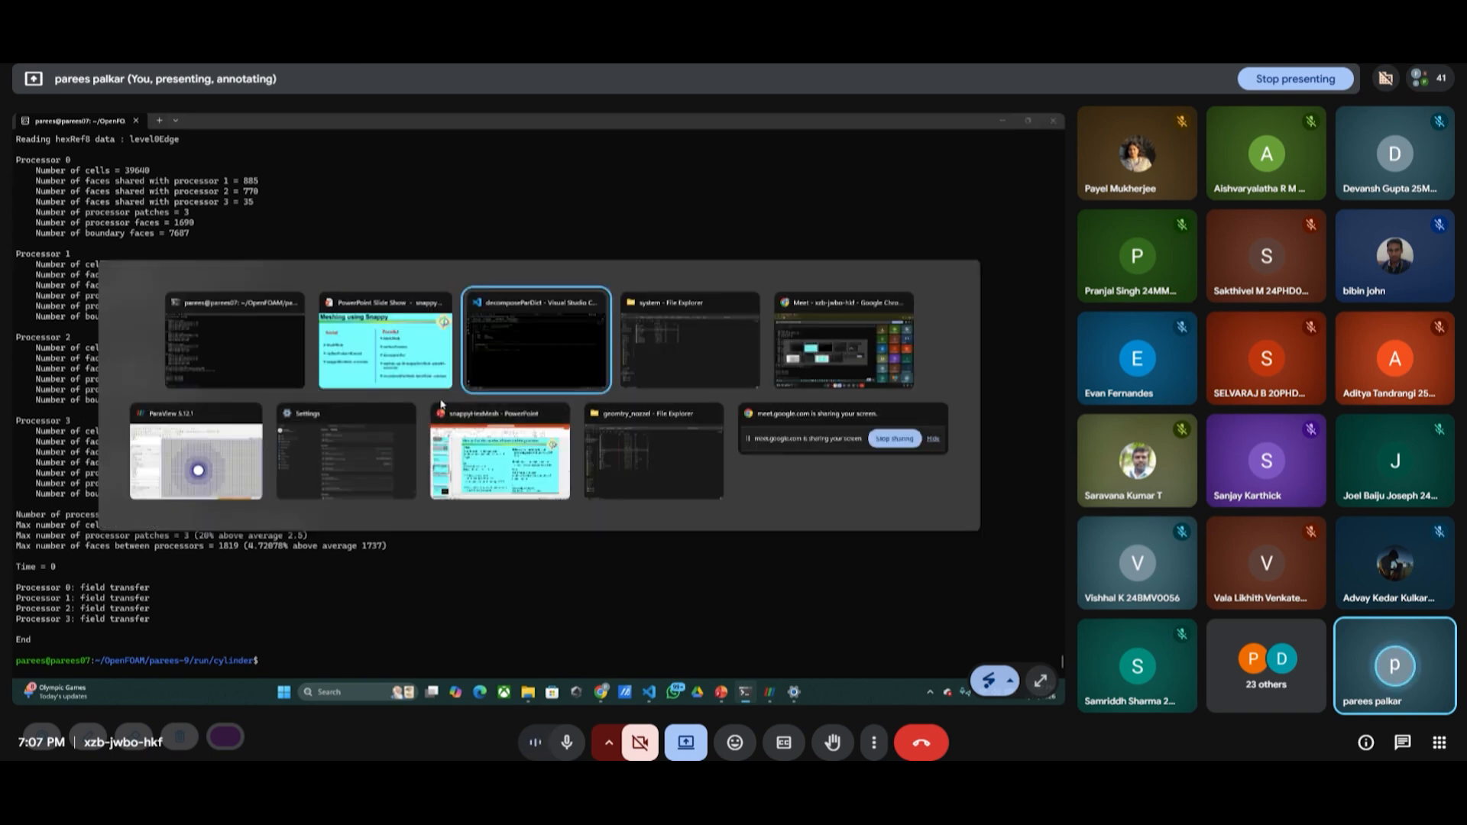
{"action": "key", "text": "Tab"}
{"action": "key", "text": "alt+Tab"}
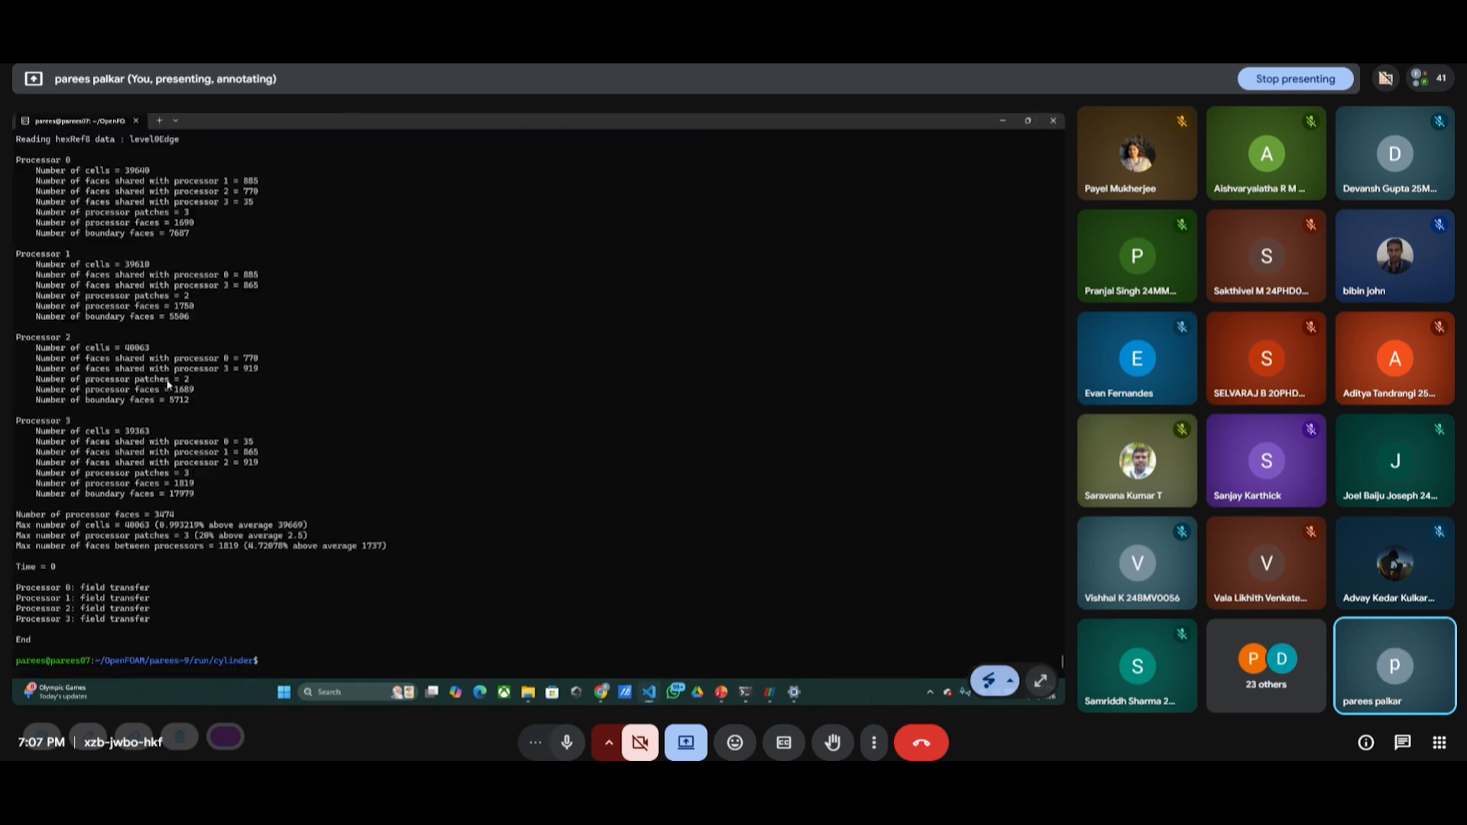
- Review the decomposePar output in the terminal, highlighting the Processor 0 to Processor 3 headings
{"action": "scroll", "coordinate": [97, 473], "scroll_direction": "up", "scroll_amount": 20}
{"action": "scroll", "coordinate": [97, 473], "scroll_direction": "down", "scroll_amount": 18}
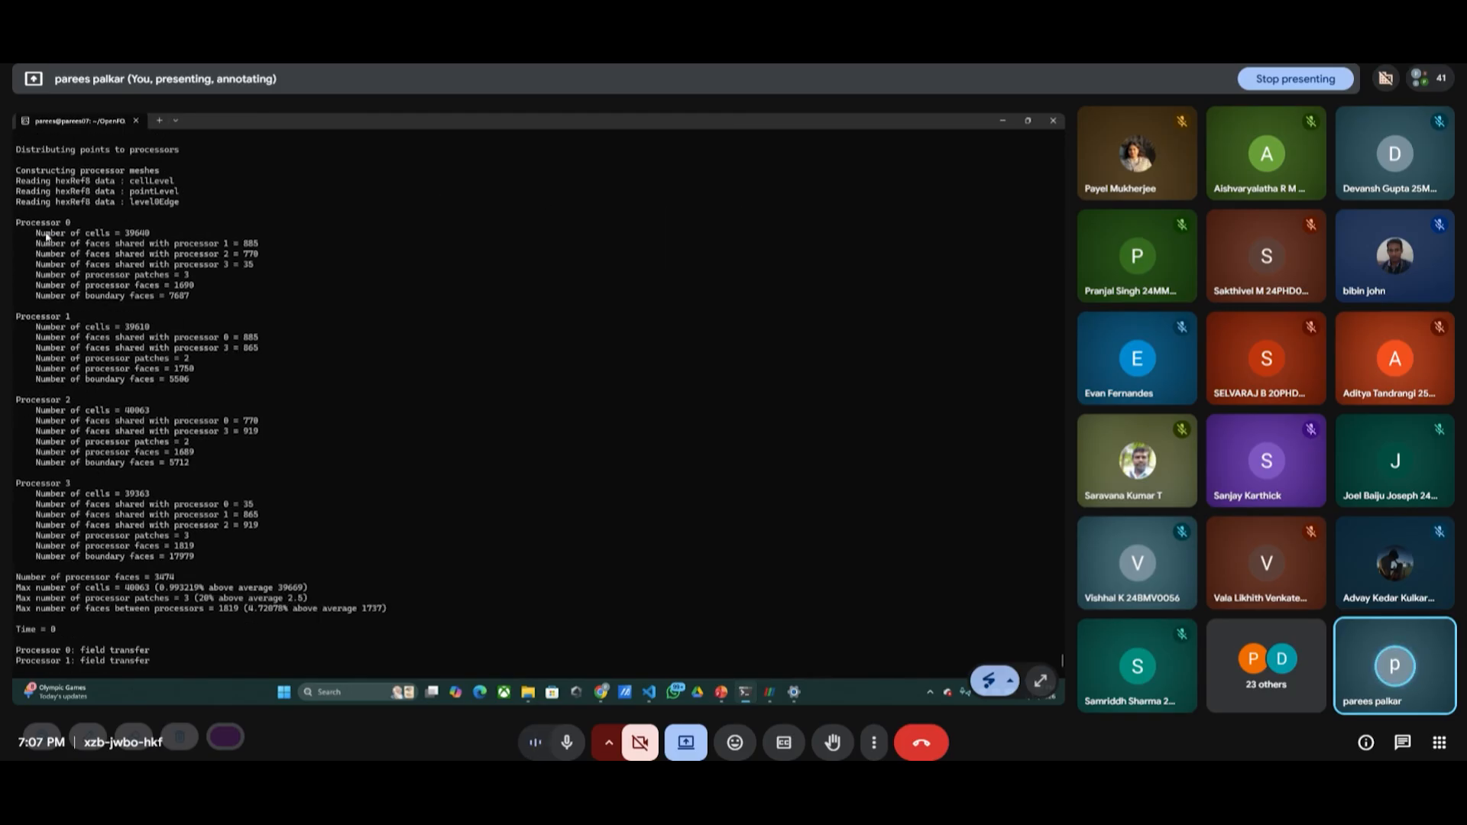
{"action": "left_click_drag", "start_coordinate": [17, 224], "coordinate": [69, 224]}
{"action": "left_click_drag", "start_coordinate": [74, 316], "coordinate": [13, 315]}
{"action": "left_click_drag", "start_coordinate": [87, 399], "coordinate": [13, 404]}
{"action": "left_click_drag", "start_coordinate": [78, 484], "coordinate": [14, 485]}
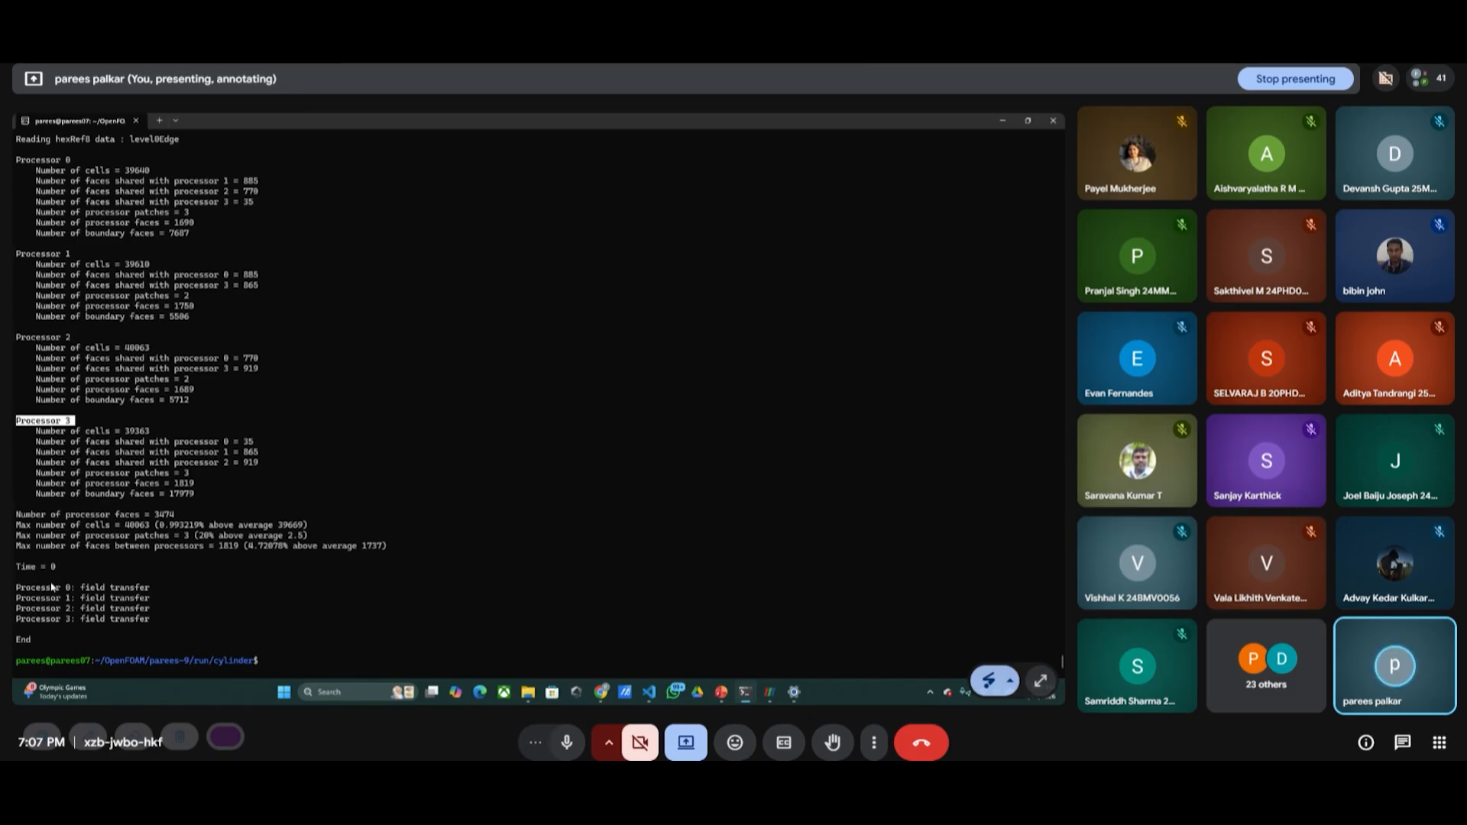
- Highlight the field transfer lines for the four processors and enlarge the terminal text
{"action": "left_click_drag", "start_coordinate": [83, 589], "coordinate": [151, 587]}
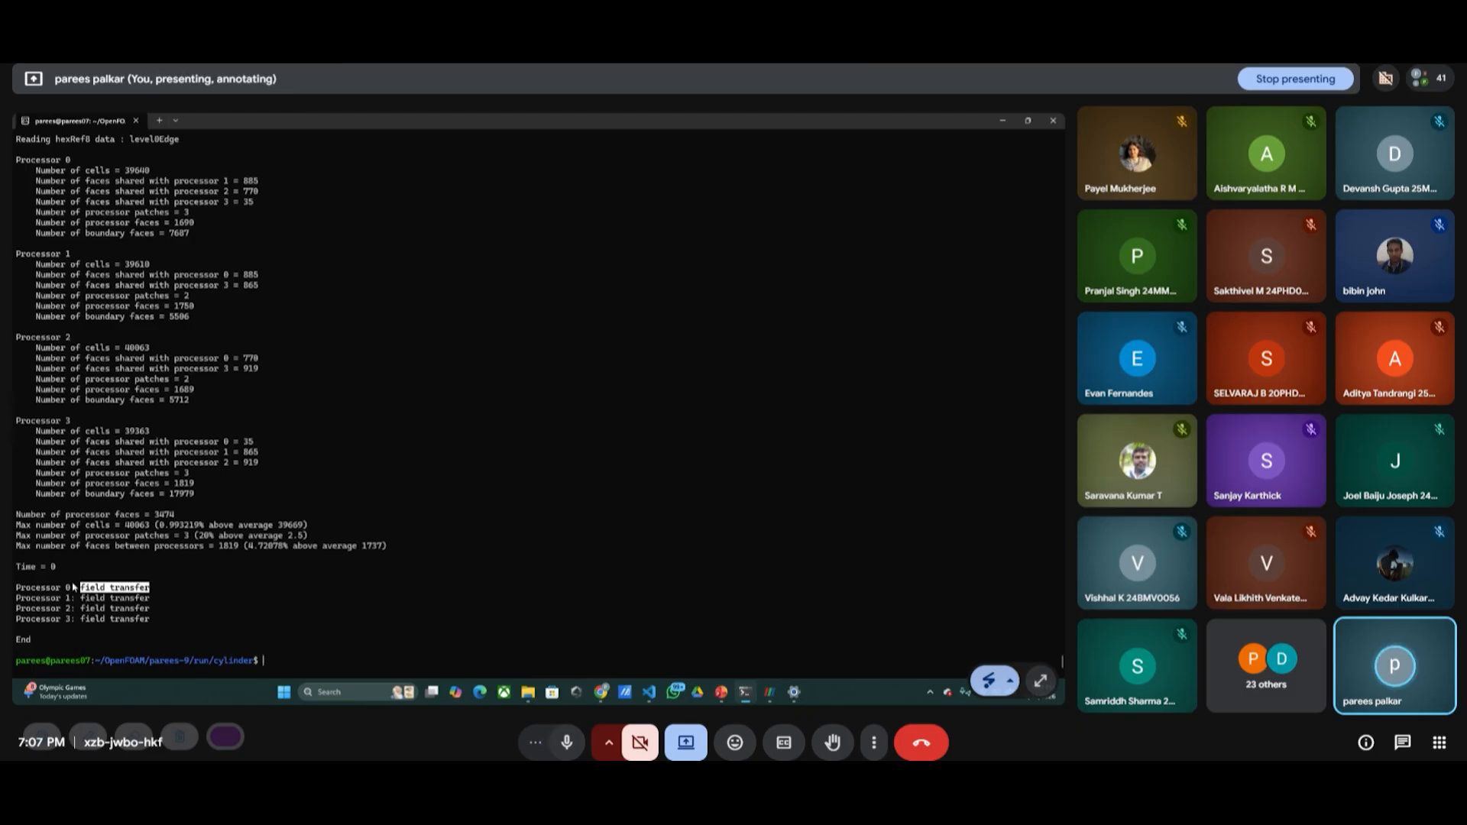
{"action": "left_click_drag", "start_coordinate": [82, 599], "coordinate": [152, 598]}
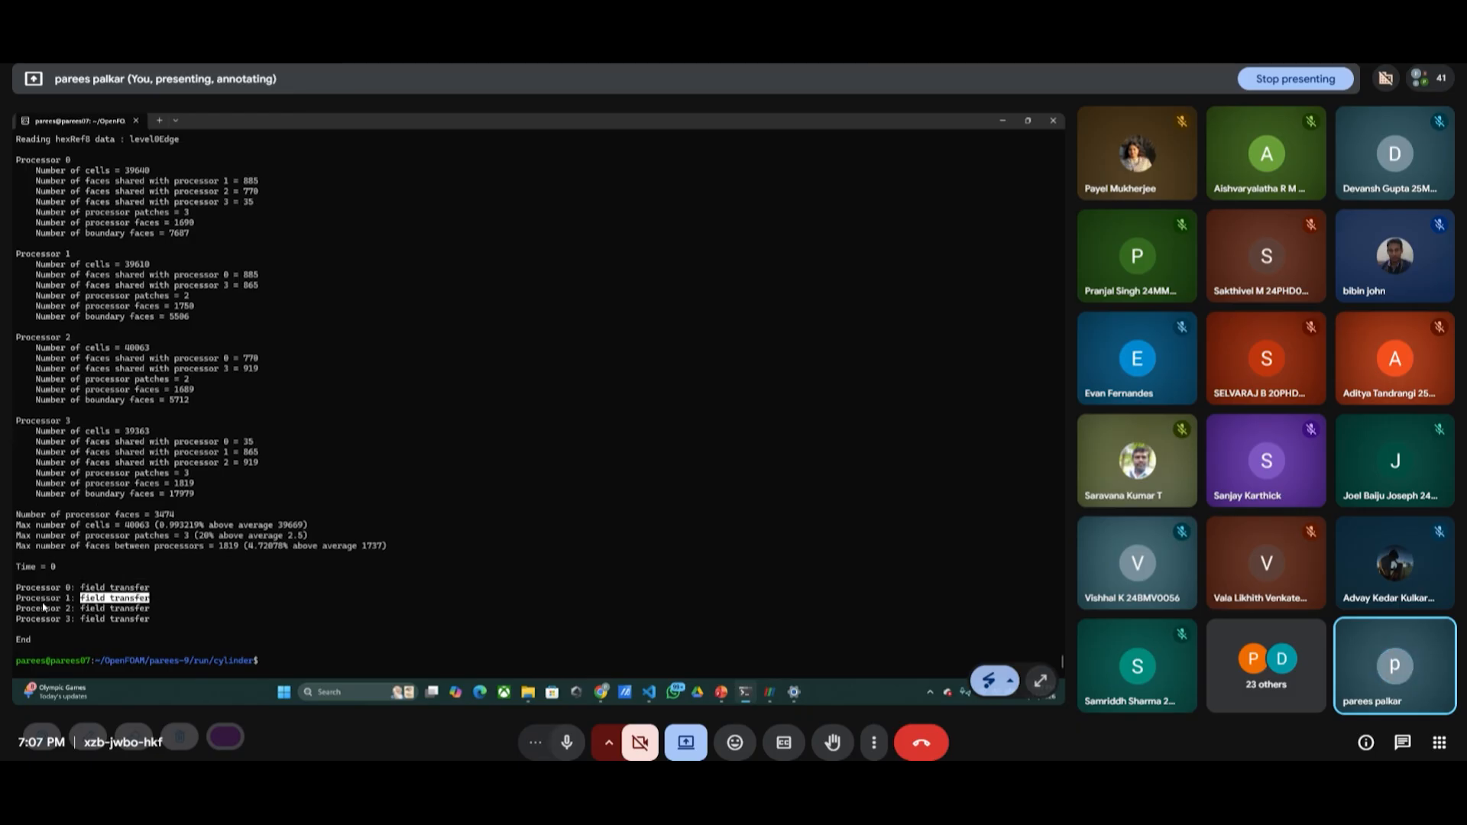
{"action": "left_click_drag", "start_coordinate": [16, 587], "coordinate": [151, 617]}
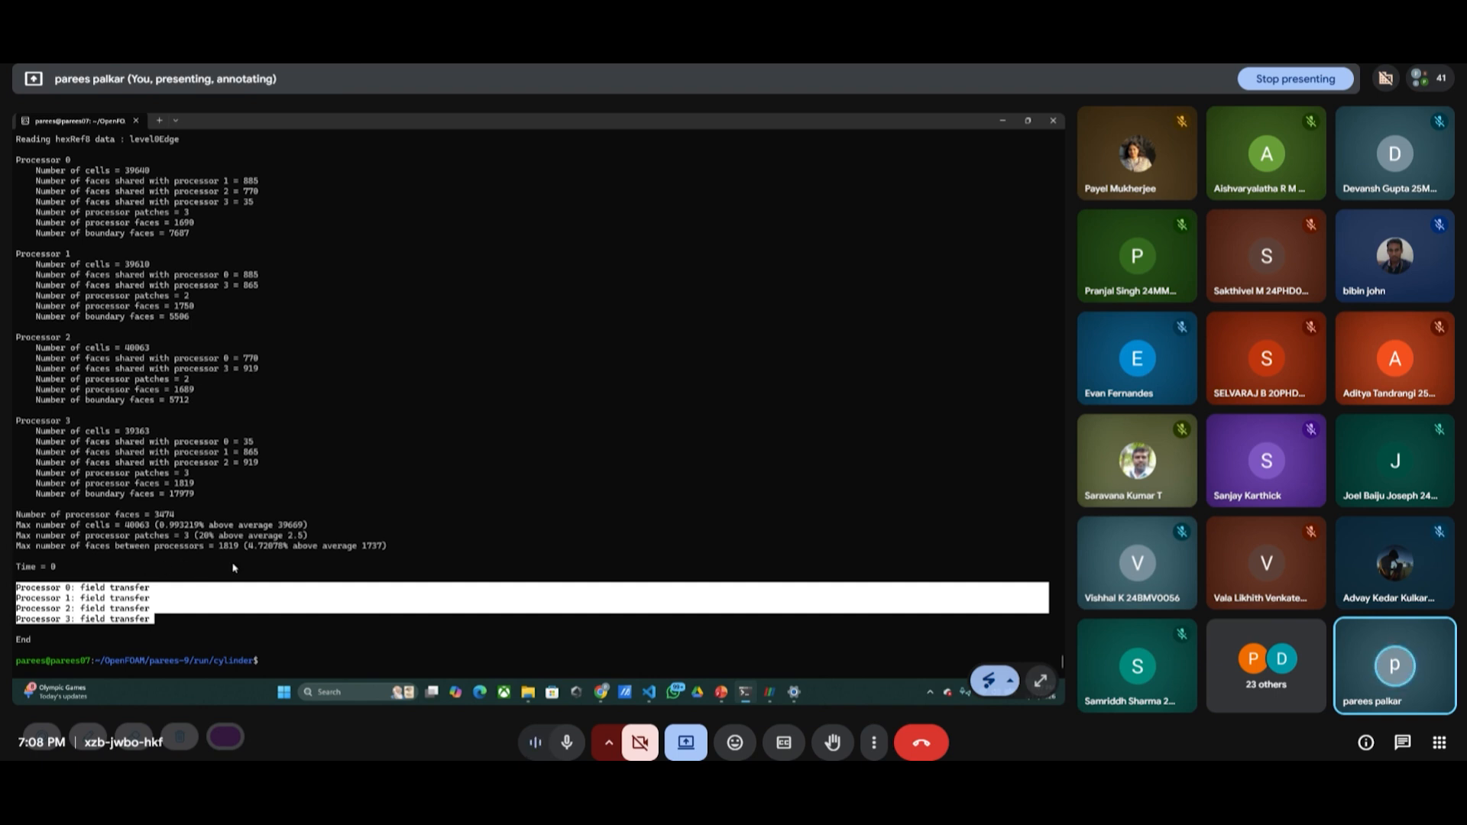
{"action": "scroll", "coordinate": [203, 582], "scroll_direction": "up", "scroll_amount": 5, "text": "ctrl"}
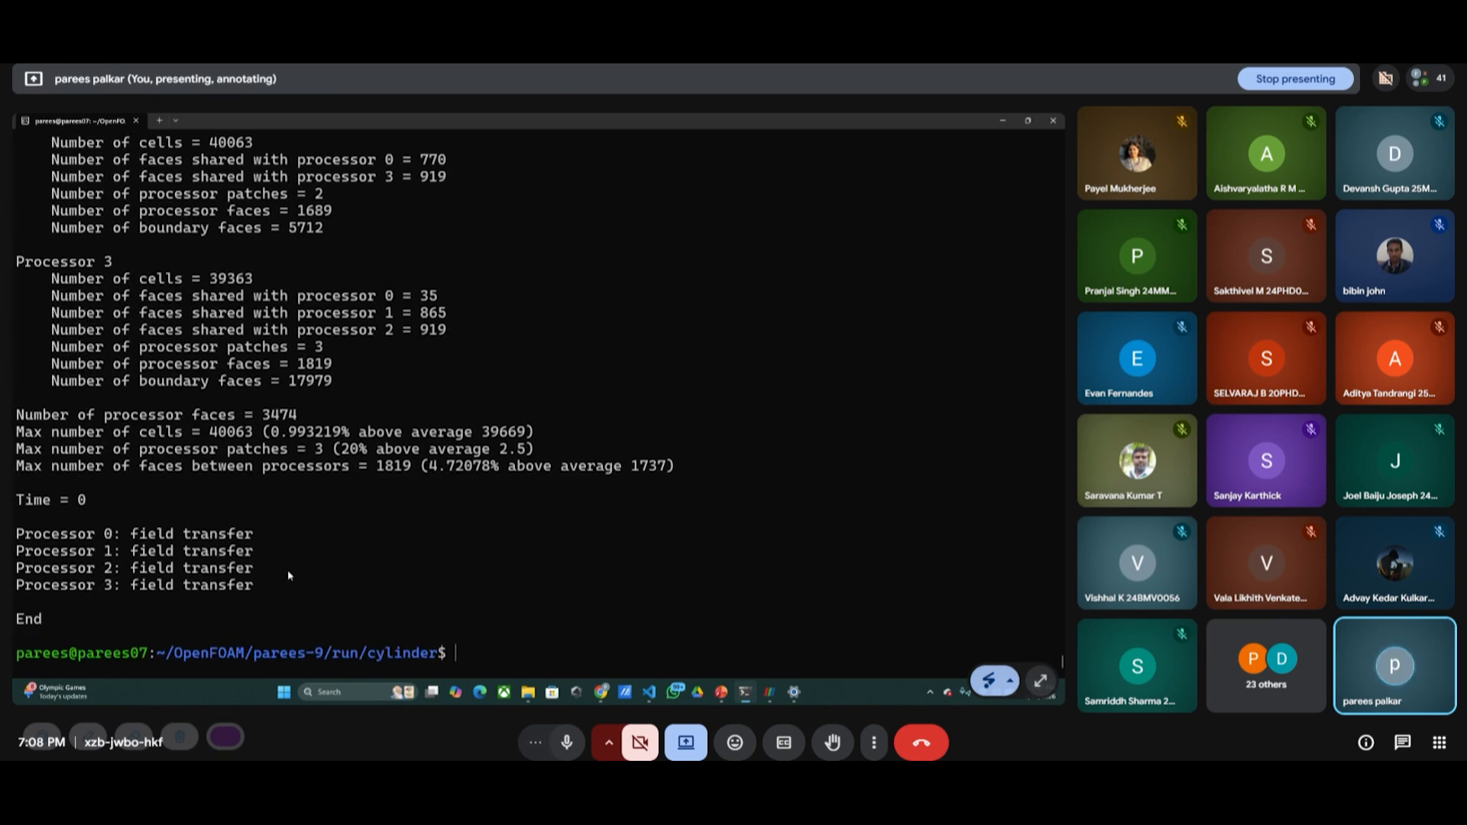
- Following the slide's parallel meshing command, run "mpirun -np 4 snappyHexMesh -parallel -overwrite" in the cylinder case's terminal
{"action": "key", "text": "alt+Tab"}
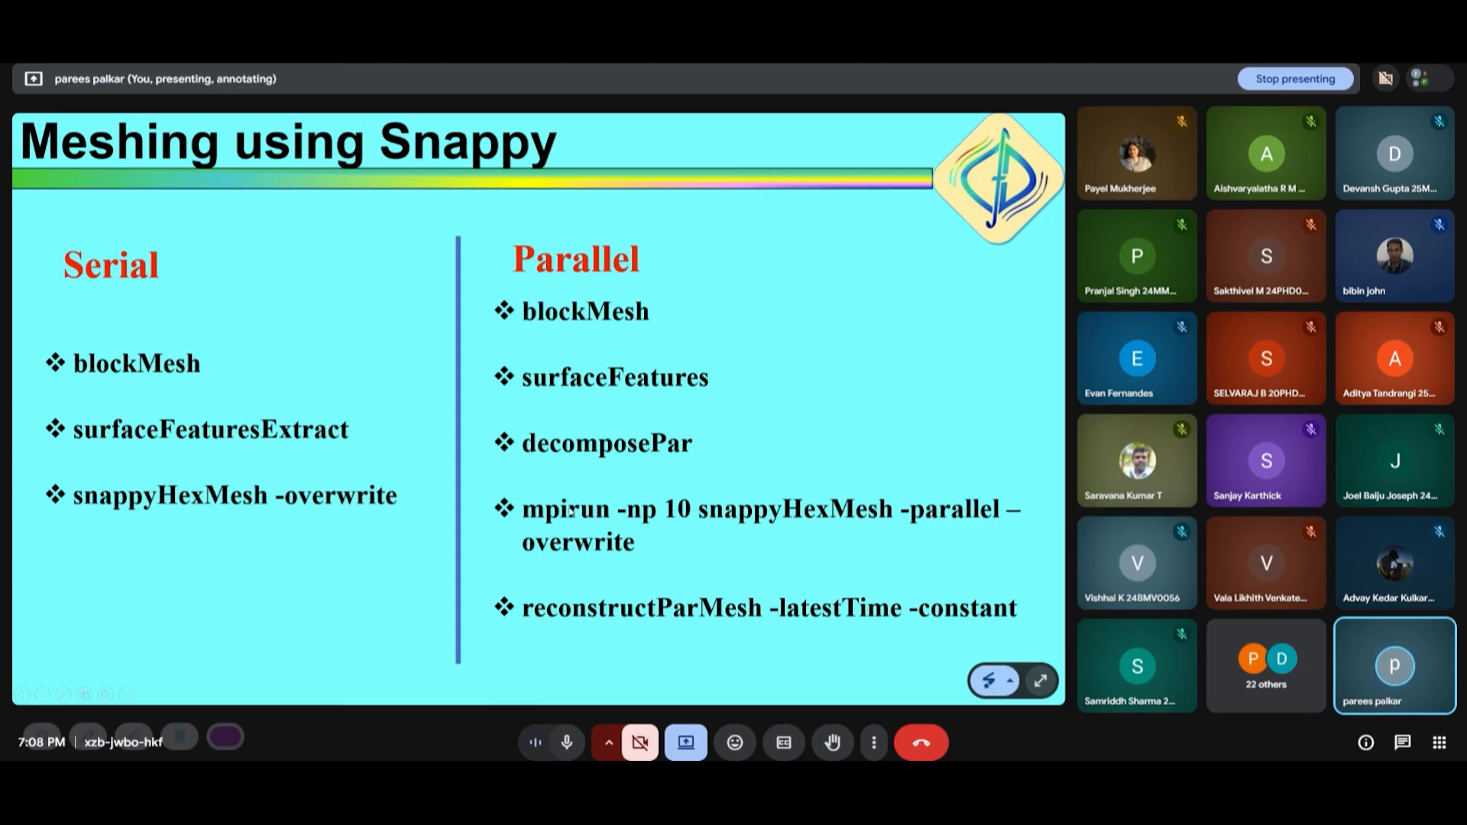
{"action": "key", "text": "alt+Tab"}
{"action": "type", "text": "mpi"}
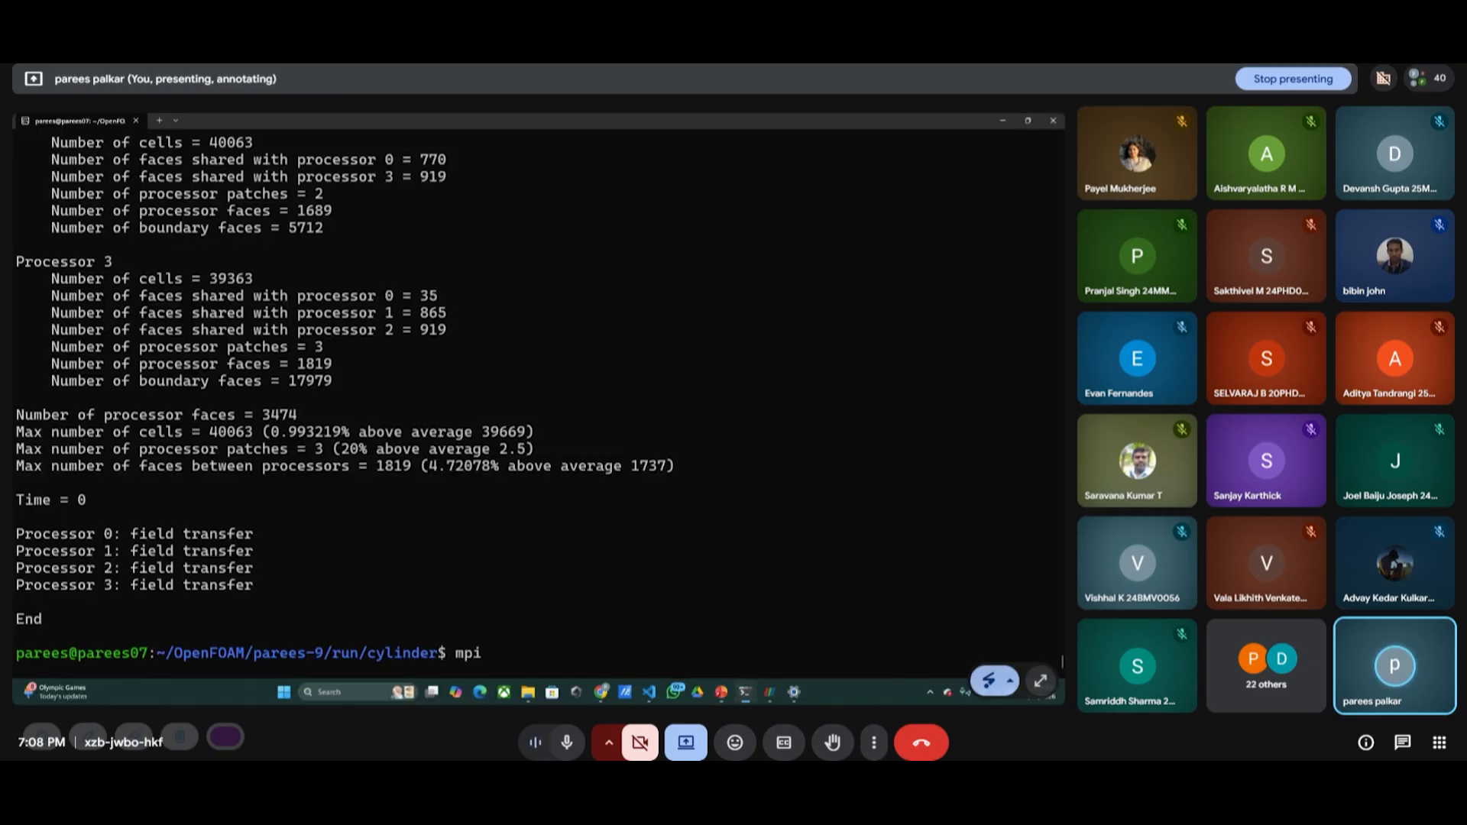
{"action": "key", "text": "alt+Tab"}
{"action": "key", "text": "alt+Tab"}
{"action": "type", "text": "run -np"}
{"action": "key", "text": "alt+Tab"}
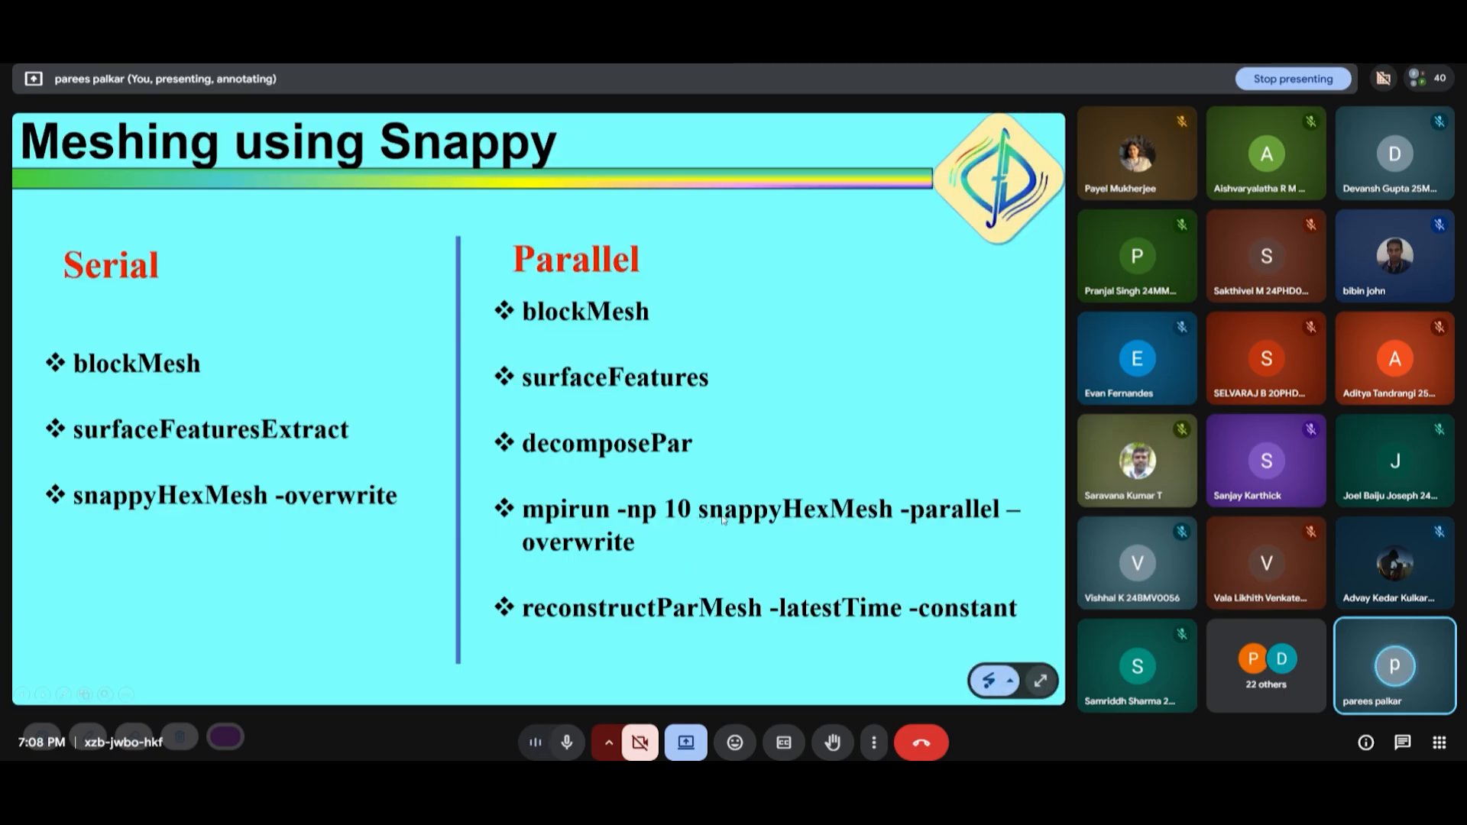
{"action": "key", "text": "alt+Tab"}
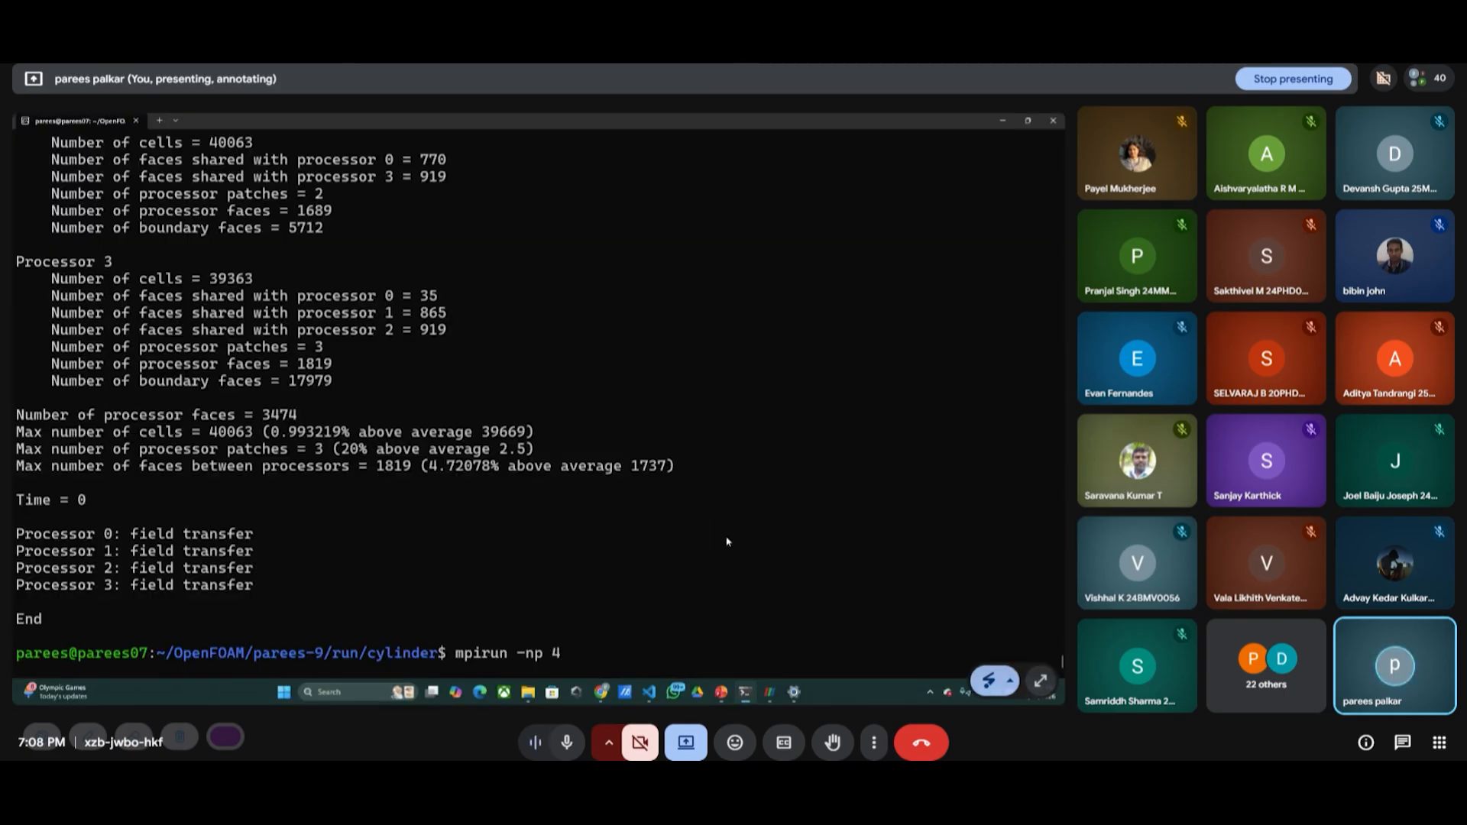
{"action": "key", "text": "alt+Tab"}
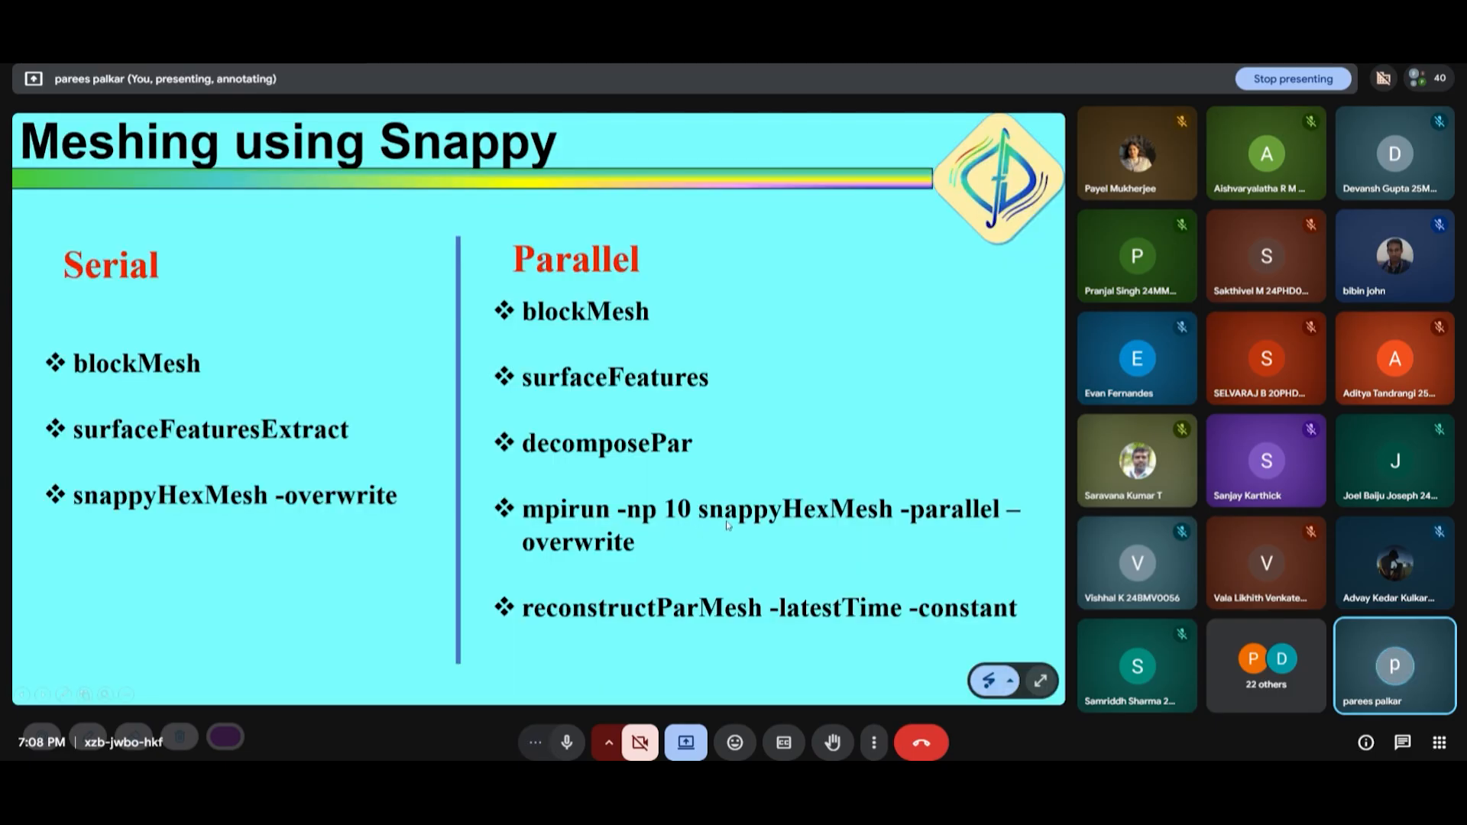
{"action": "key", "text": "alt+Tab"}
{"action": "type", "text": "snappyHexMesh"}
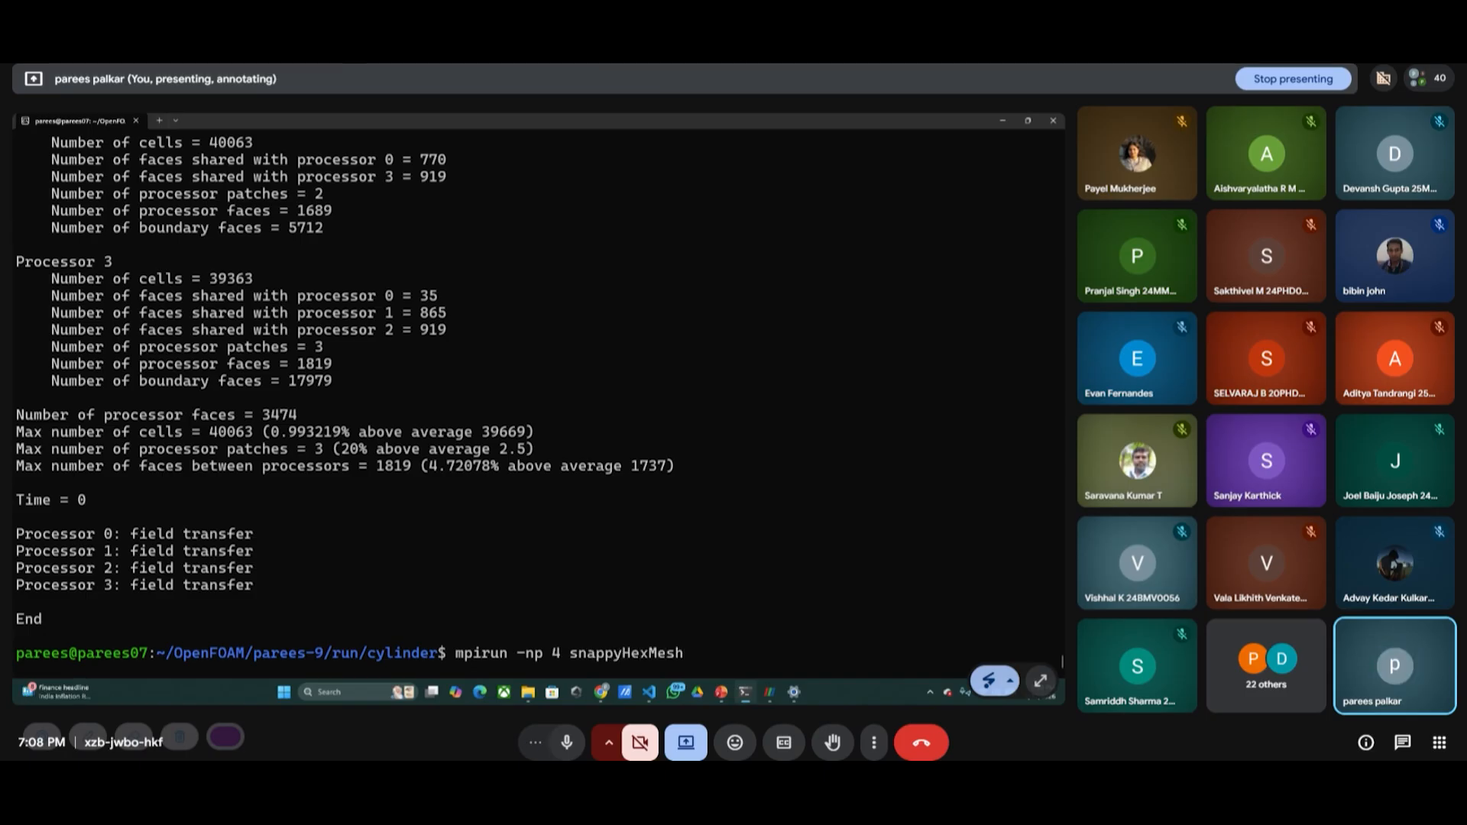
{"action": "key", "text": "alt+Tab"}
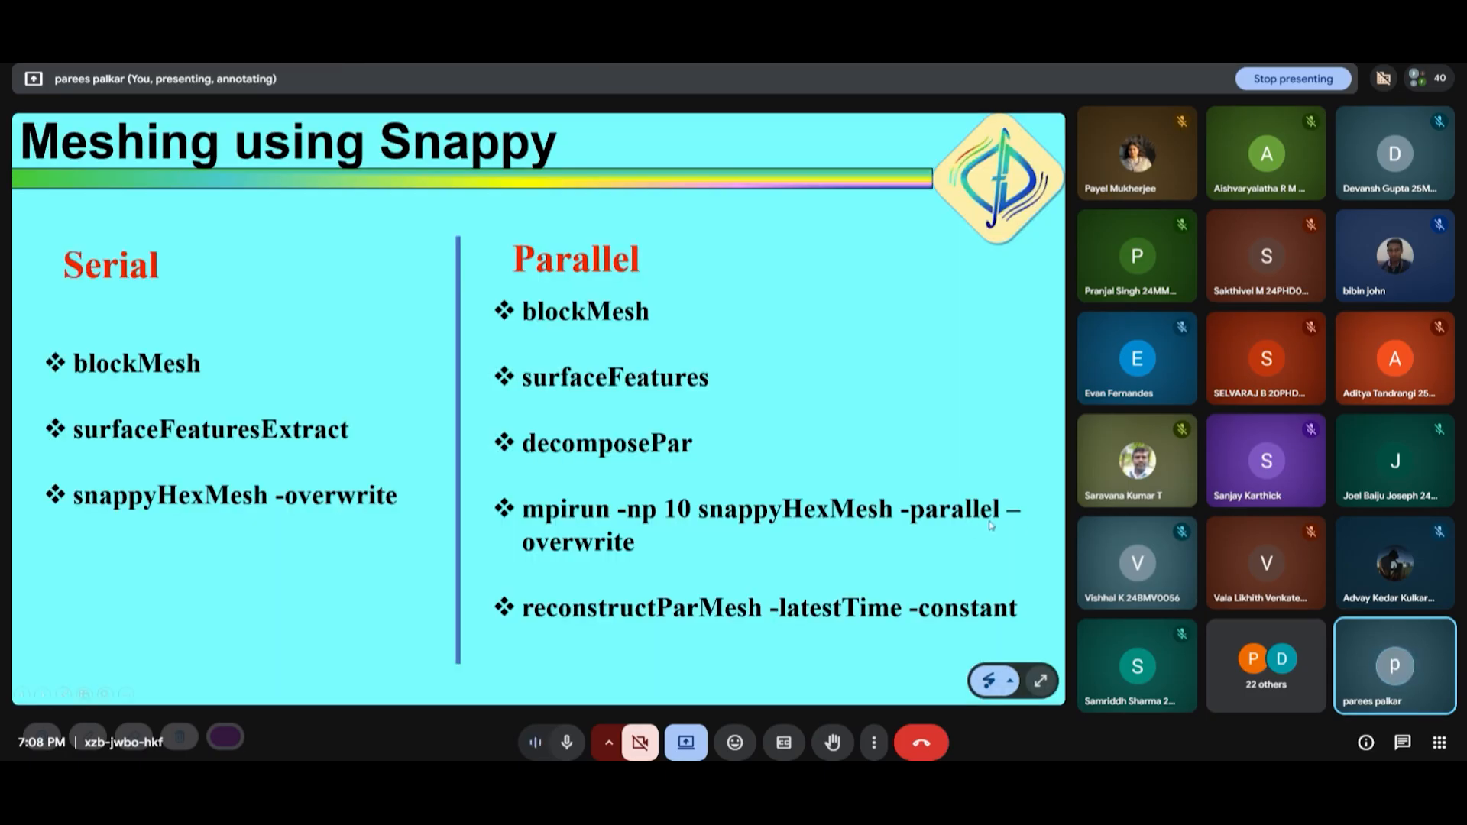
{"action": "key", "text": "alt+Tab"}
{"action": "type", "text": "-parallel -ove"}
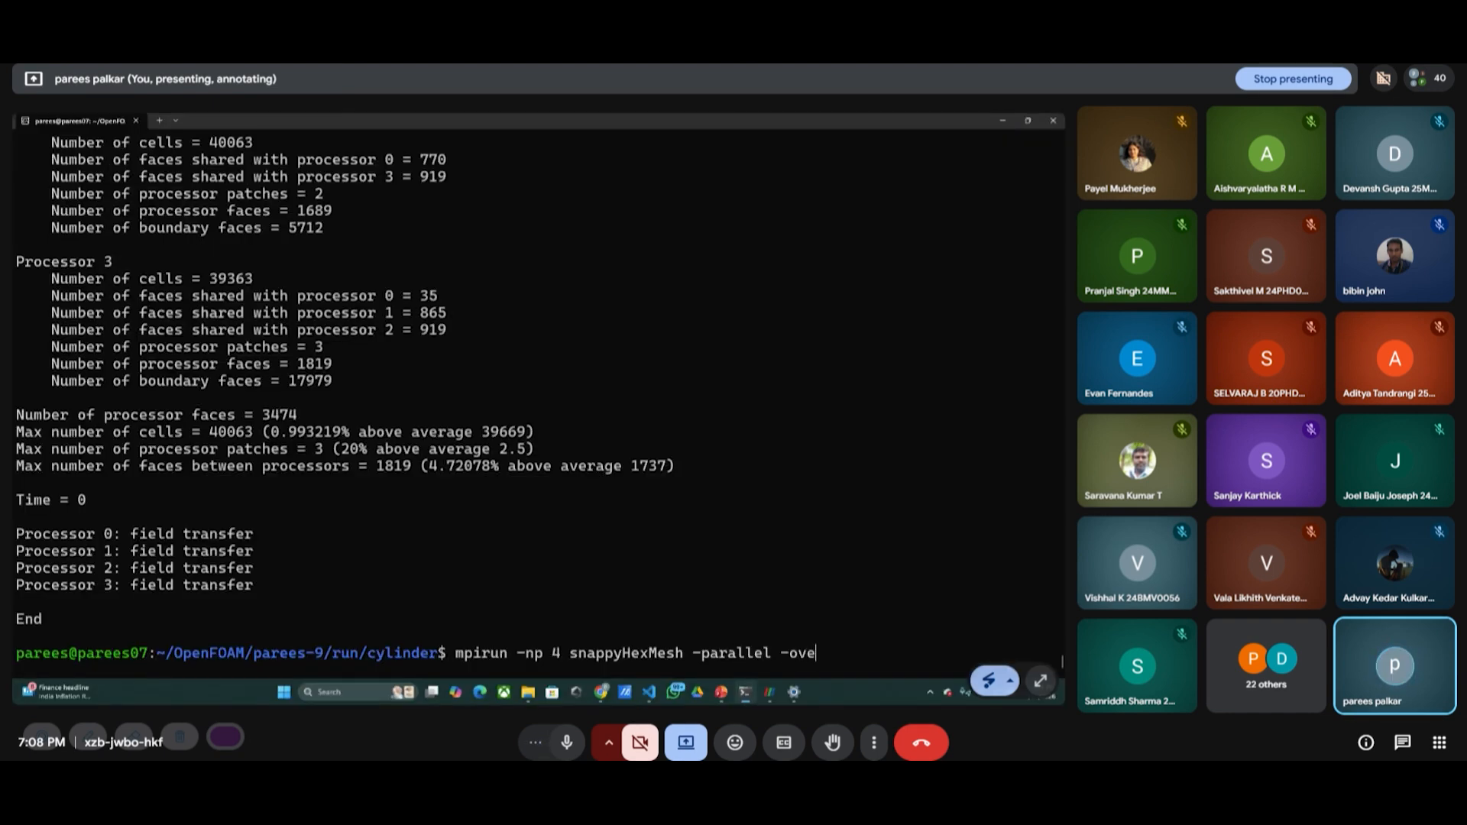
{"action": "type", "text": "rwrite"}
{"action": "key", "text": "Return"}
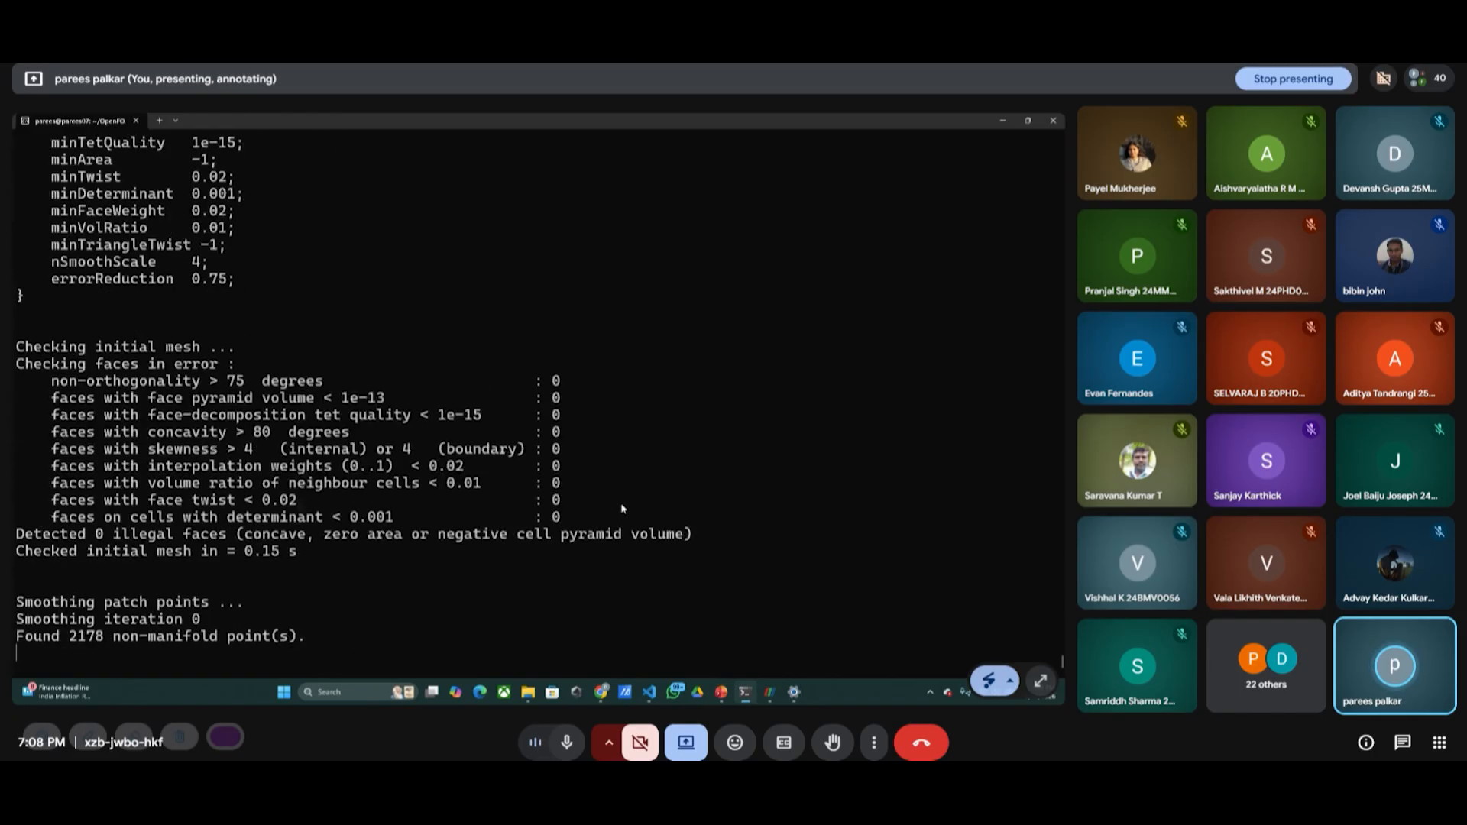
- Switch to File Explorer, close the geometry_nozzel window and go to the cylinder case folder
{"action": "key", "text": "alt+Tab"}
{"action": "left_click", "coordinate": [215, 368]}
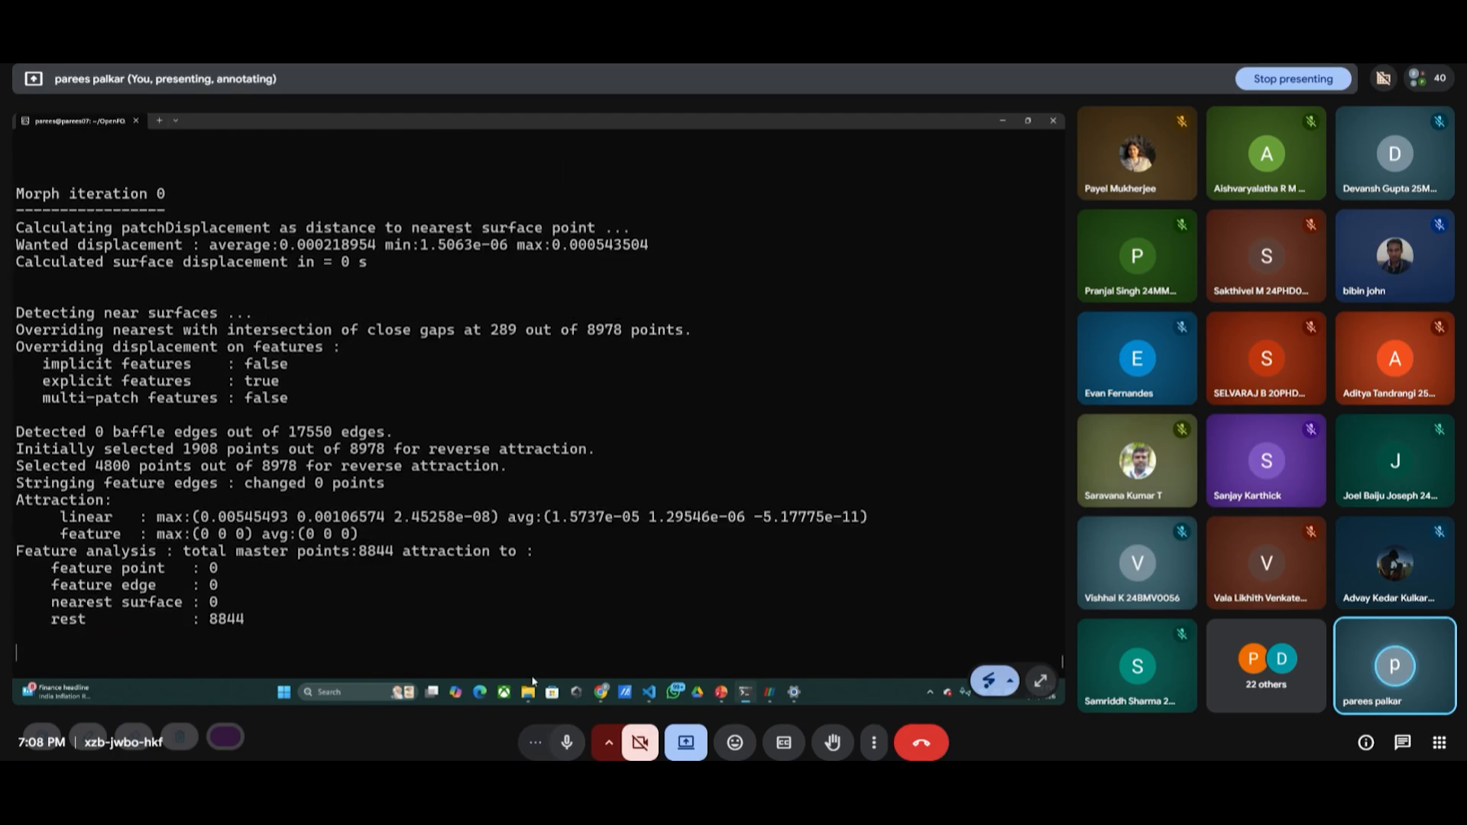
{"action": "mouse_move", "coordinate": [529, 691]}
{"action": "left_click", "coordinate": [567, 646]}
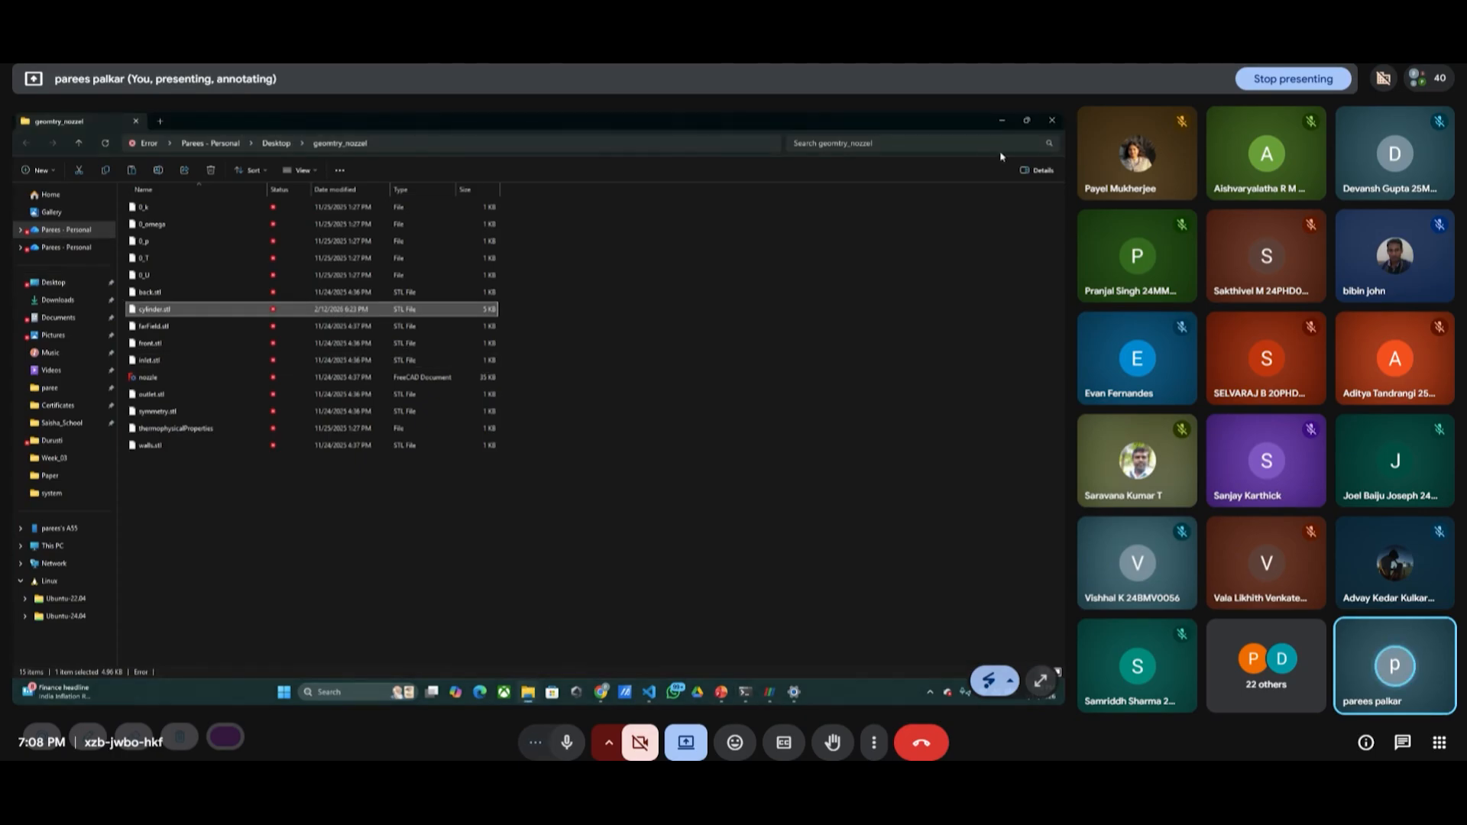
{"action": "left_click", "coordinate": [1052, 120]}
{"action": "mouse_move", "coordinate": [528, 691]}
{"action": "left_click", "coordinate": [528, 631]}
{"action": "left_click", "coordinate": [79, 143]}
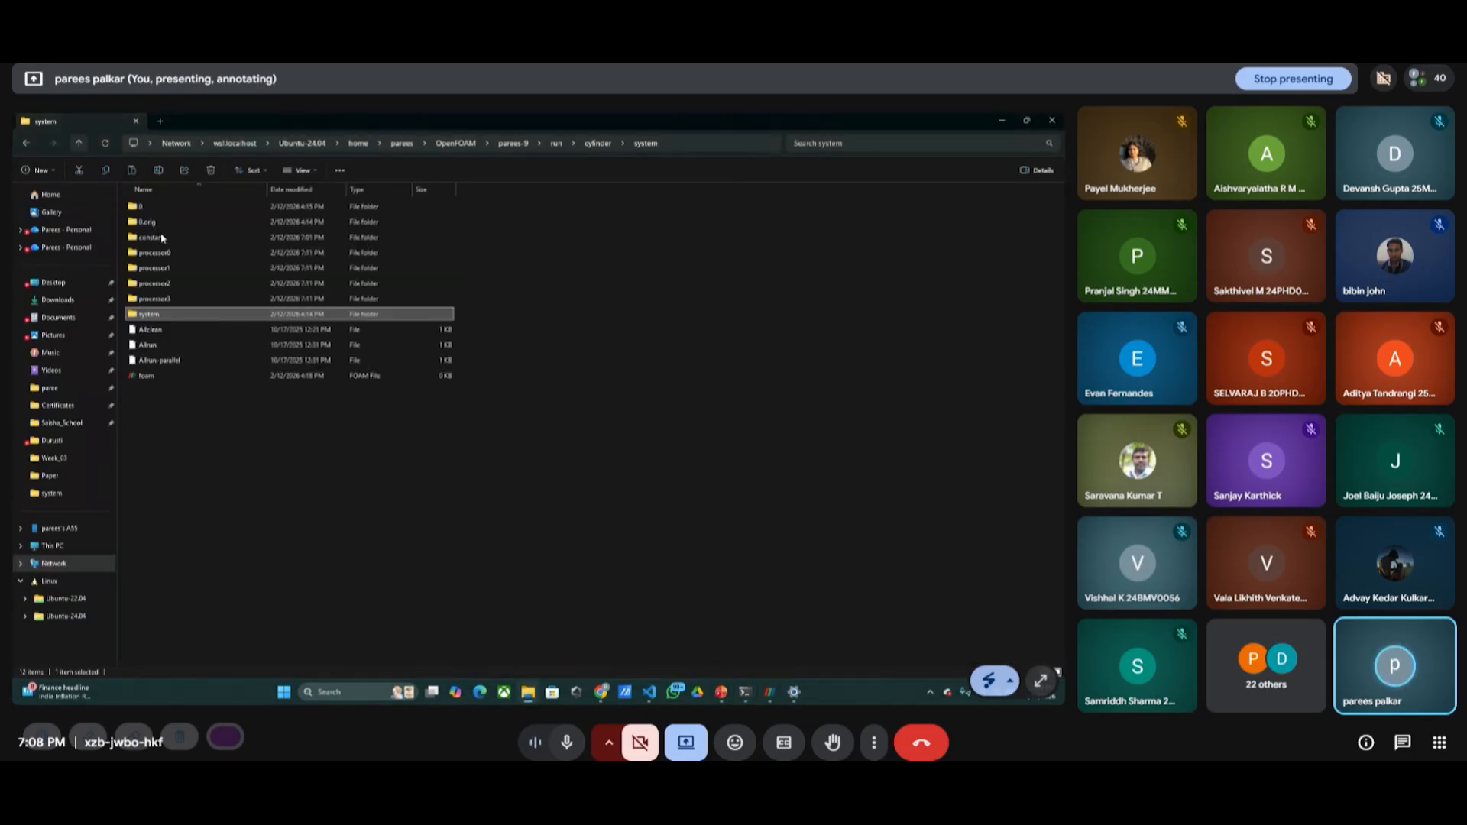
- Move the foam file from the cylinder folder into the processor0 folder, accepting the security prompt
{"action": "left_click", "coordinate": [170, 375]}
{"action": "left_click_drag", "start_coordinate": [430, 382], "coordinate": [220, 257]}
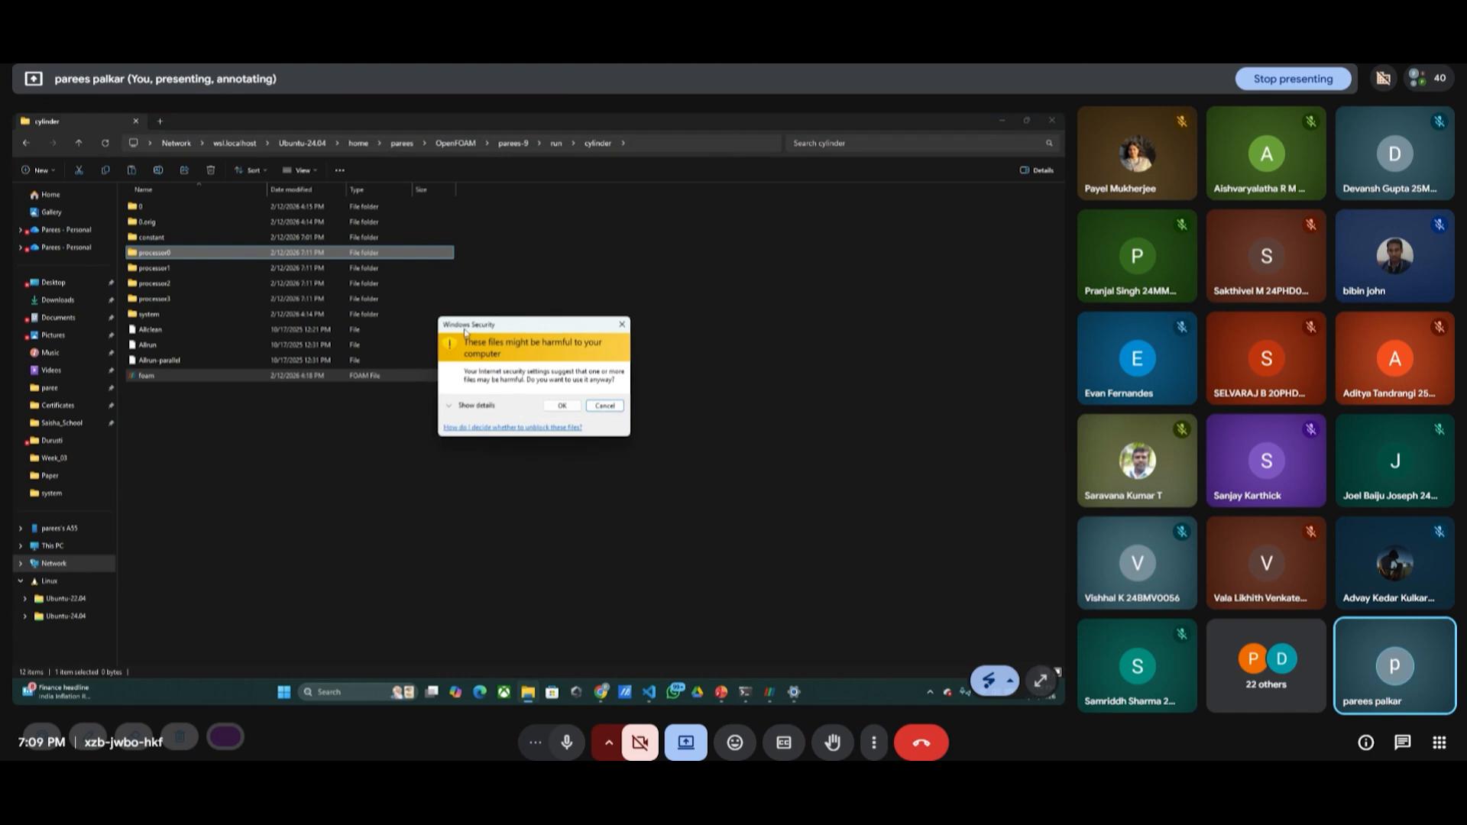
{"action": "left_click", "coordinate": [510, 399]}
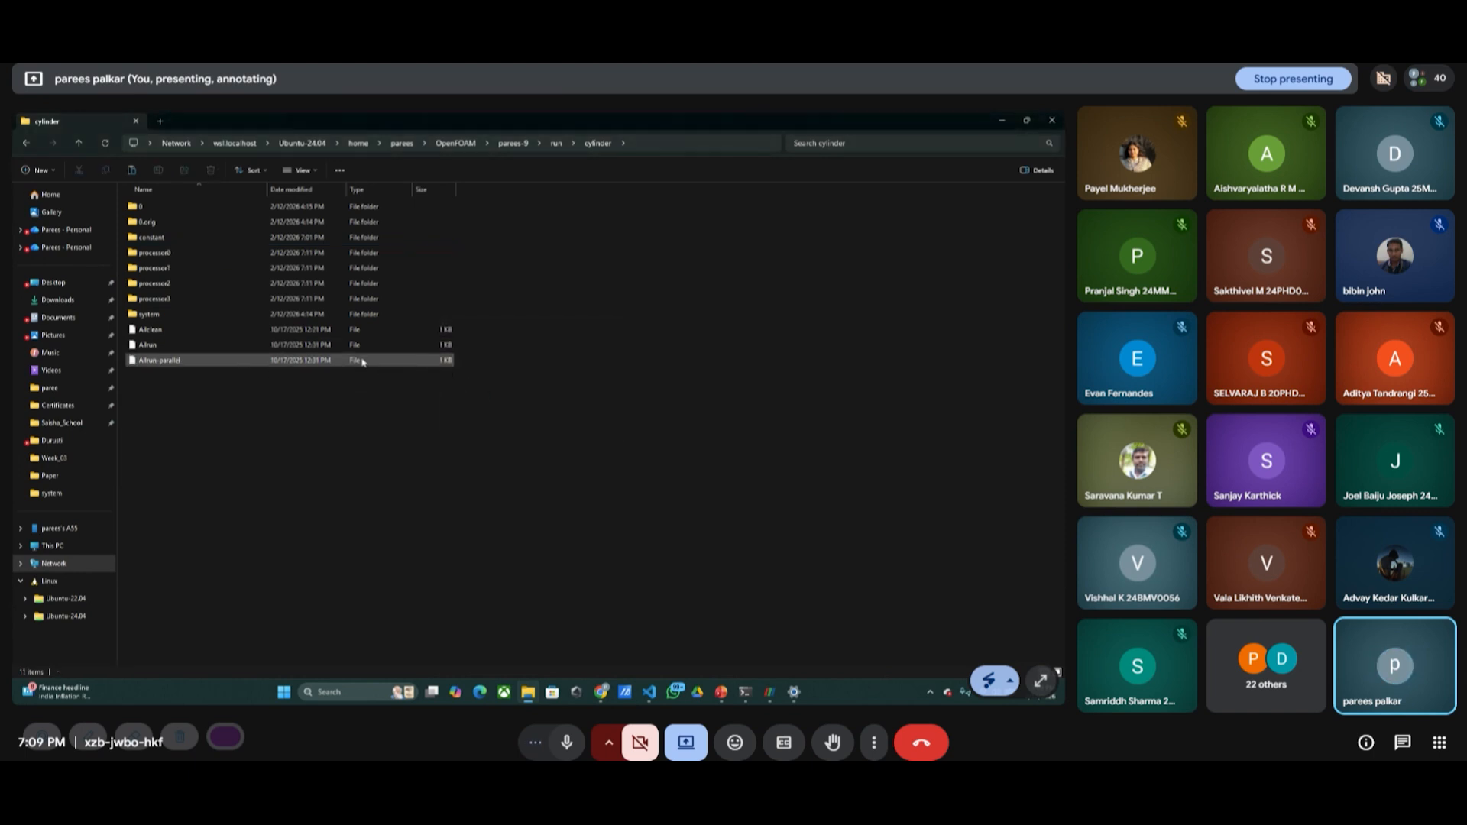
- Copy the foam file from processor0 into the processor1 and processor2 folders
{"action": "double_click", "coordinate": [191, 252]}
{"action": "left_click", "coordinate": [146, 240]}
{"action": "left_click", "coordinate": [146, 242]}
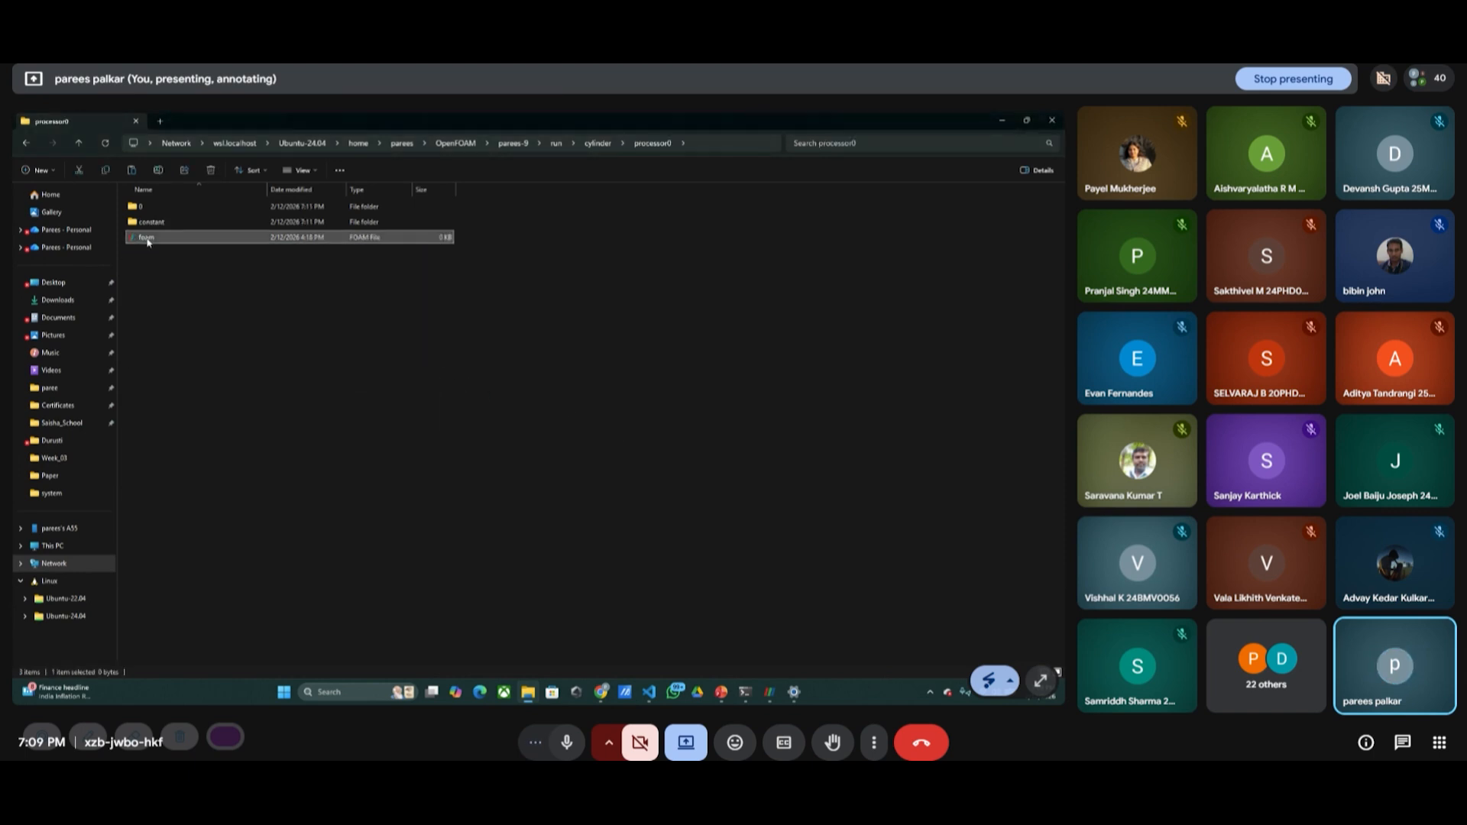
{"action": "left_click", "coordinate": [78, 143]}
{"action": "double_click", "coordinate": [156, 268]}
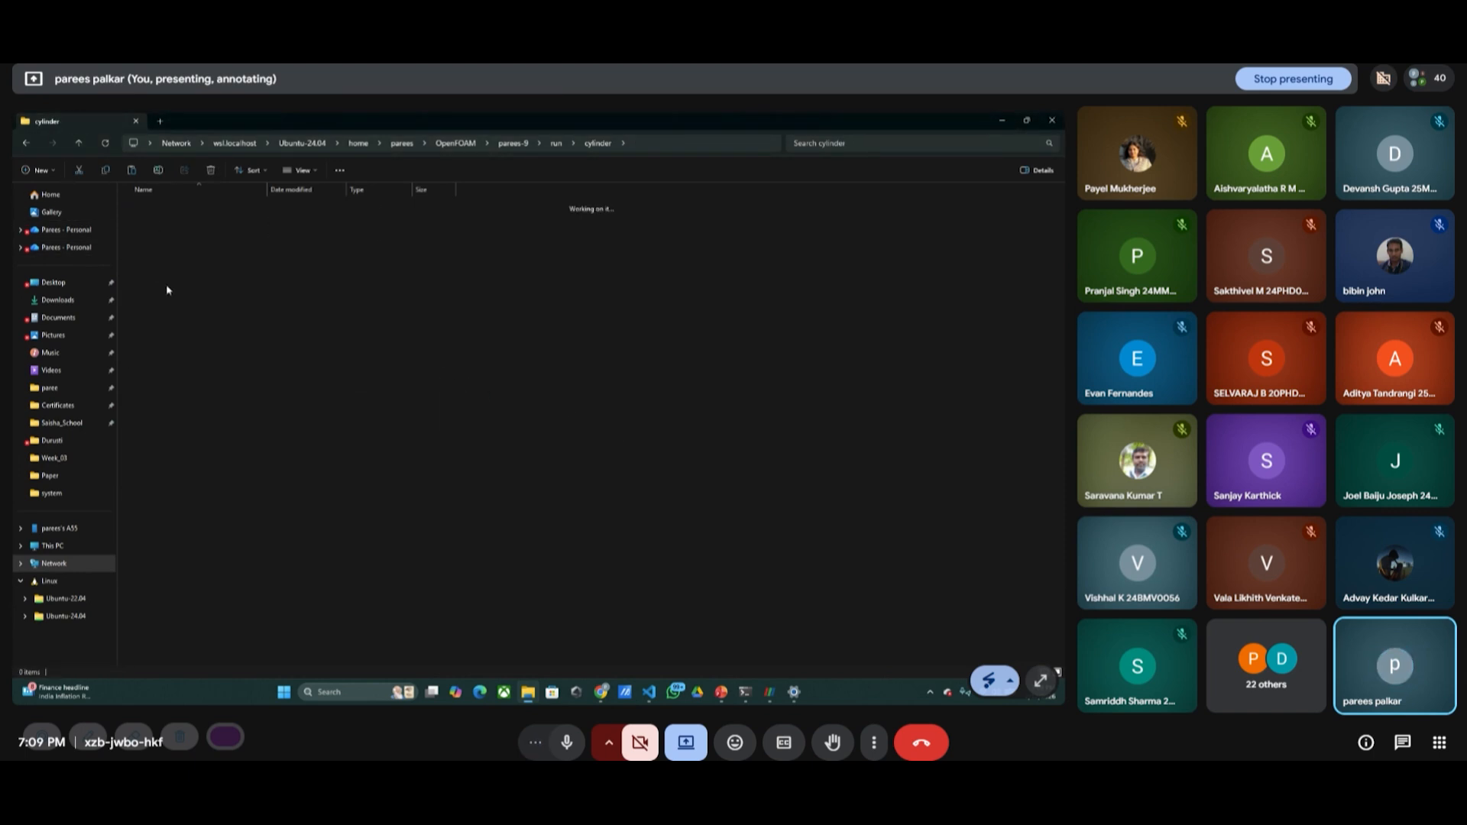
{"action": "left_click", "coordinate": [79, 143]}
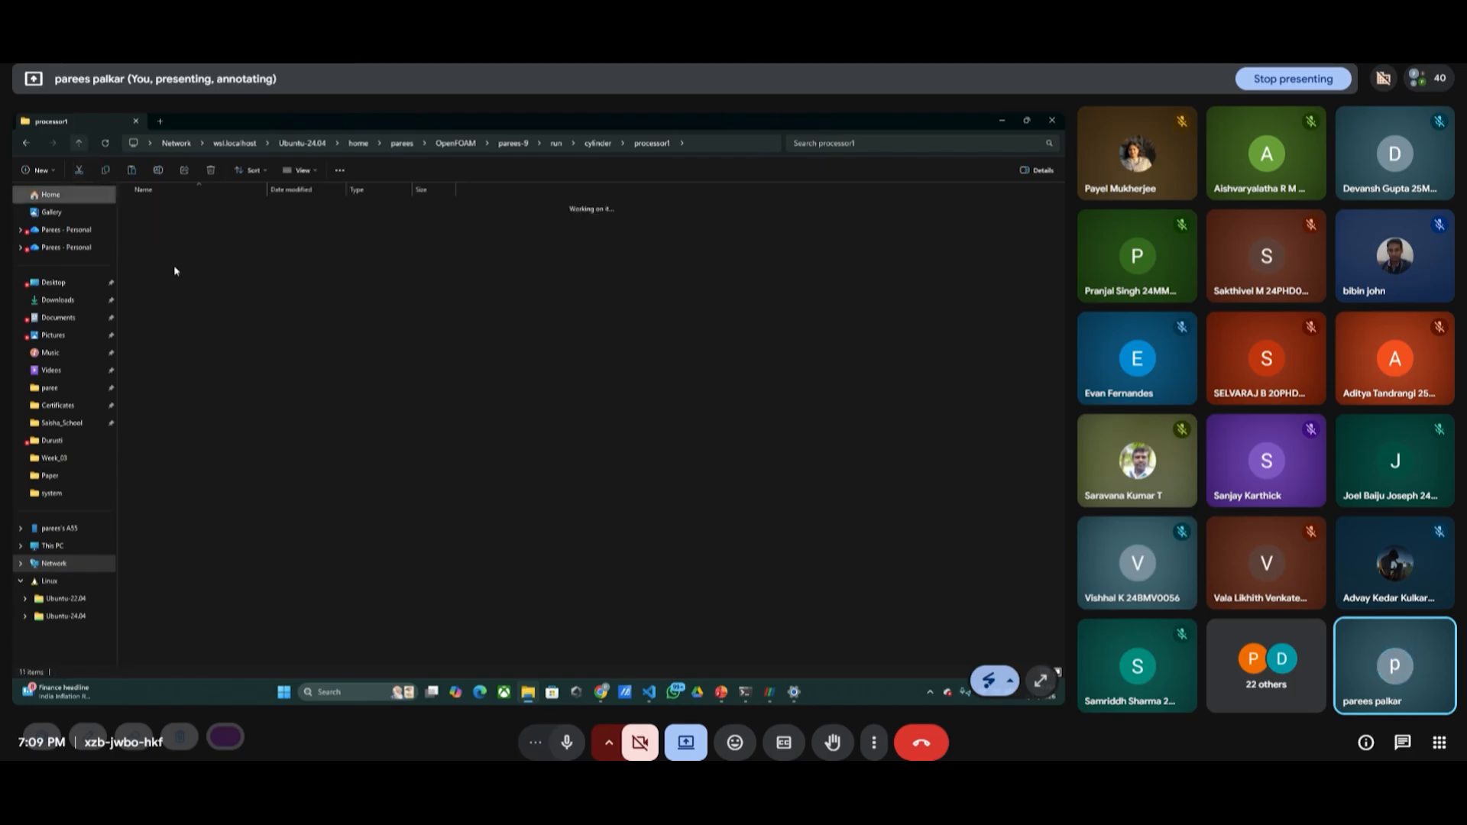
{"action": "double_click", "coordinate": [157, 283]}
{"action": "left_click", "coordinate": [146, 237]}
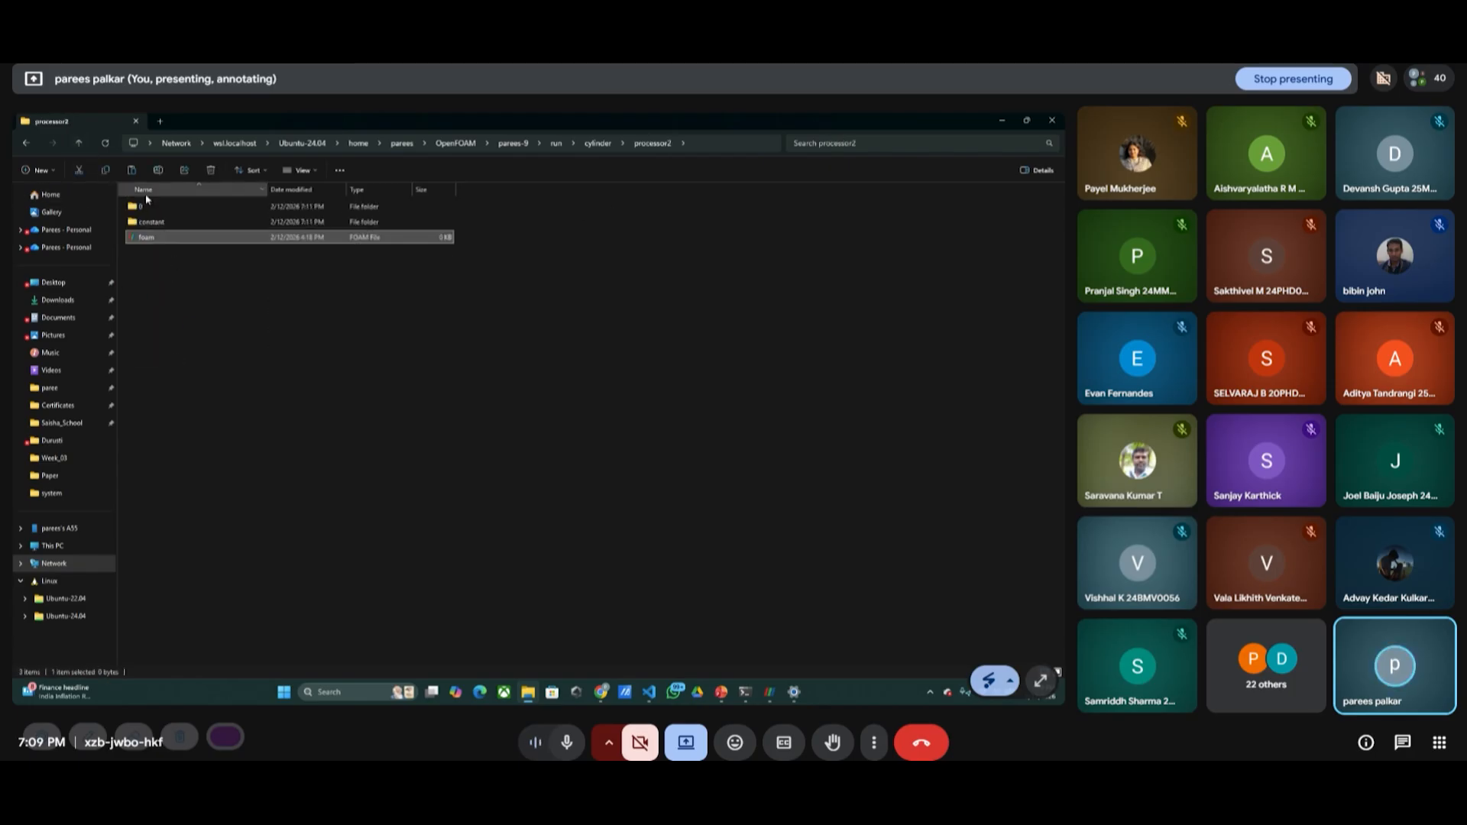
{"action": "left_click", "coordinate": [78, 143]}
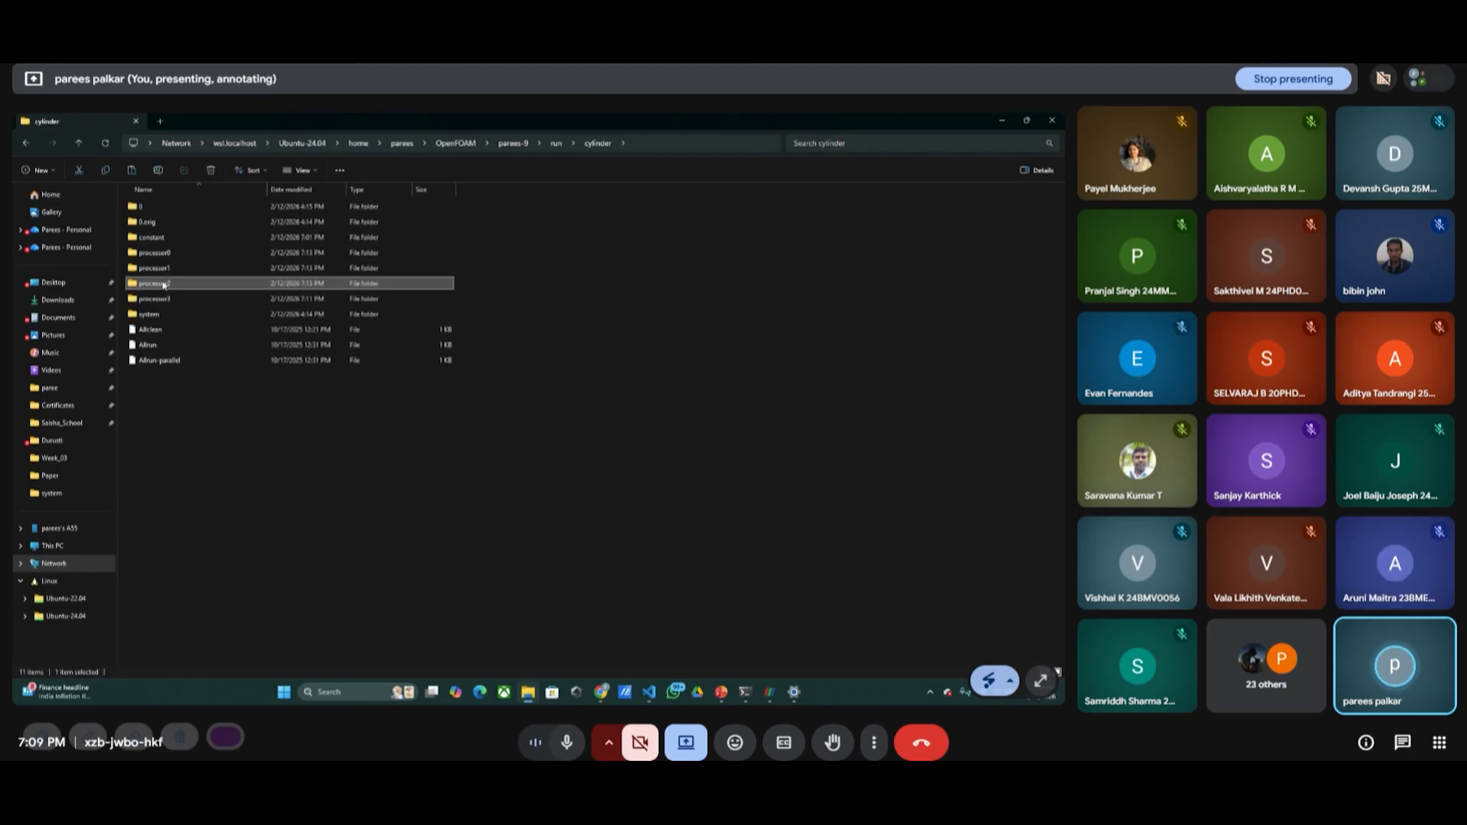
- Paste the copied foam file into the processor3 folder and back into the cylinder case folder
{"action": "double_click", "coordinate": [162, 300]}
{"action": "key", "text": "ctrl+v"}
{"action": "left_click", "coordinate": [178, 307]}
{"action": "left_click", "coordinate": [78, 142]}
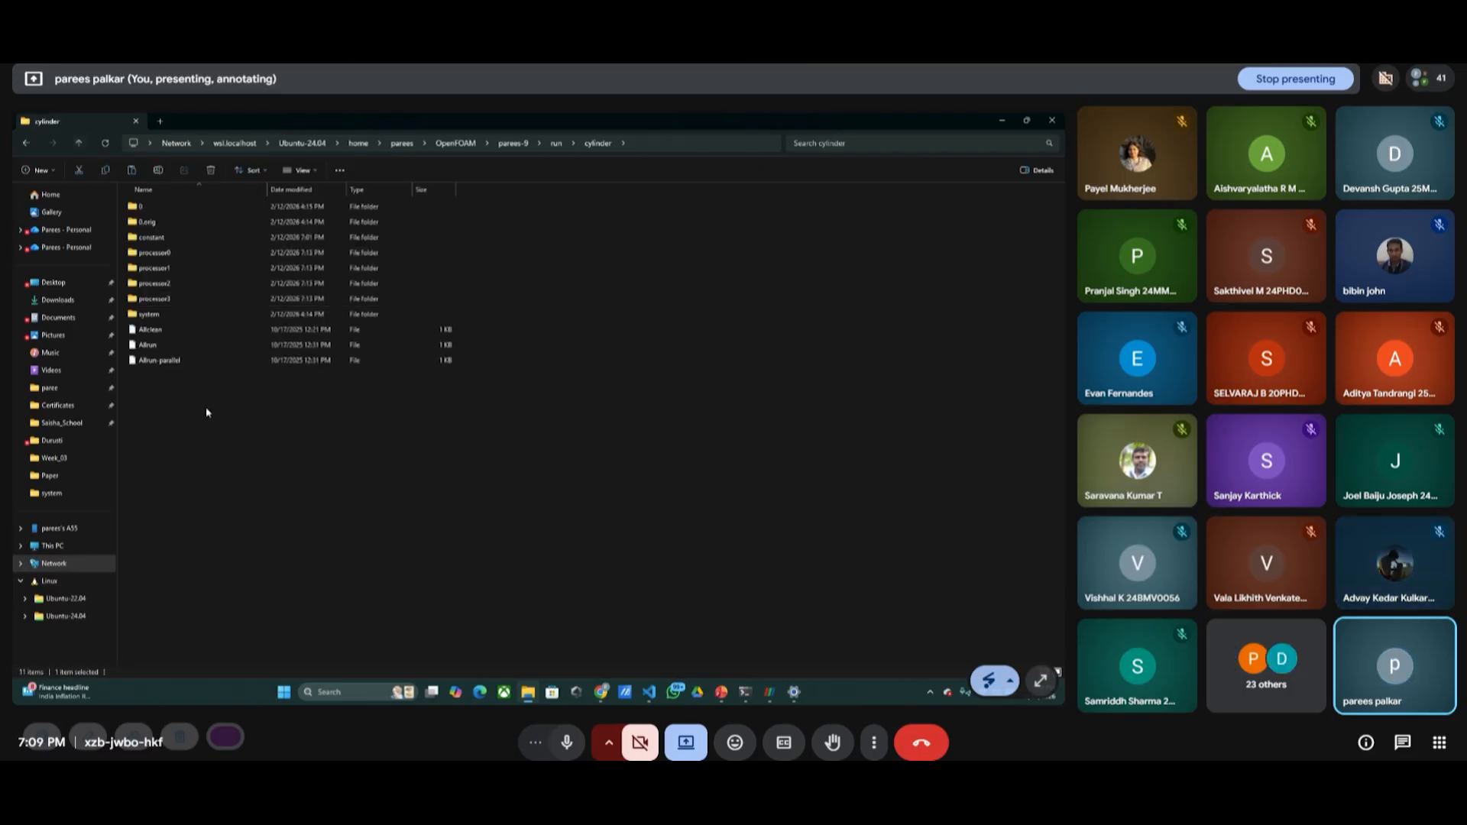
{"action": "key", "text": "ctrl+v"}
{"action": "left_click", "coordinate": [592, 408]}
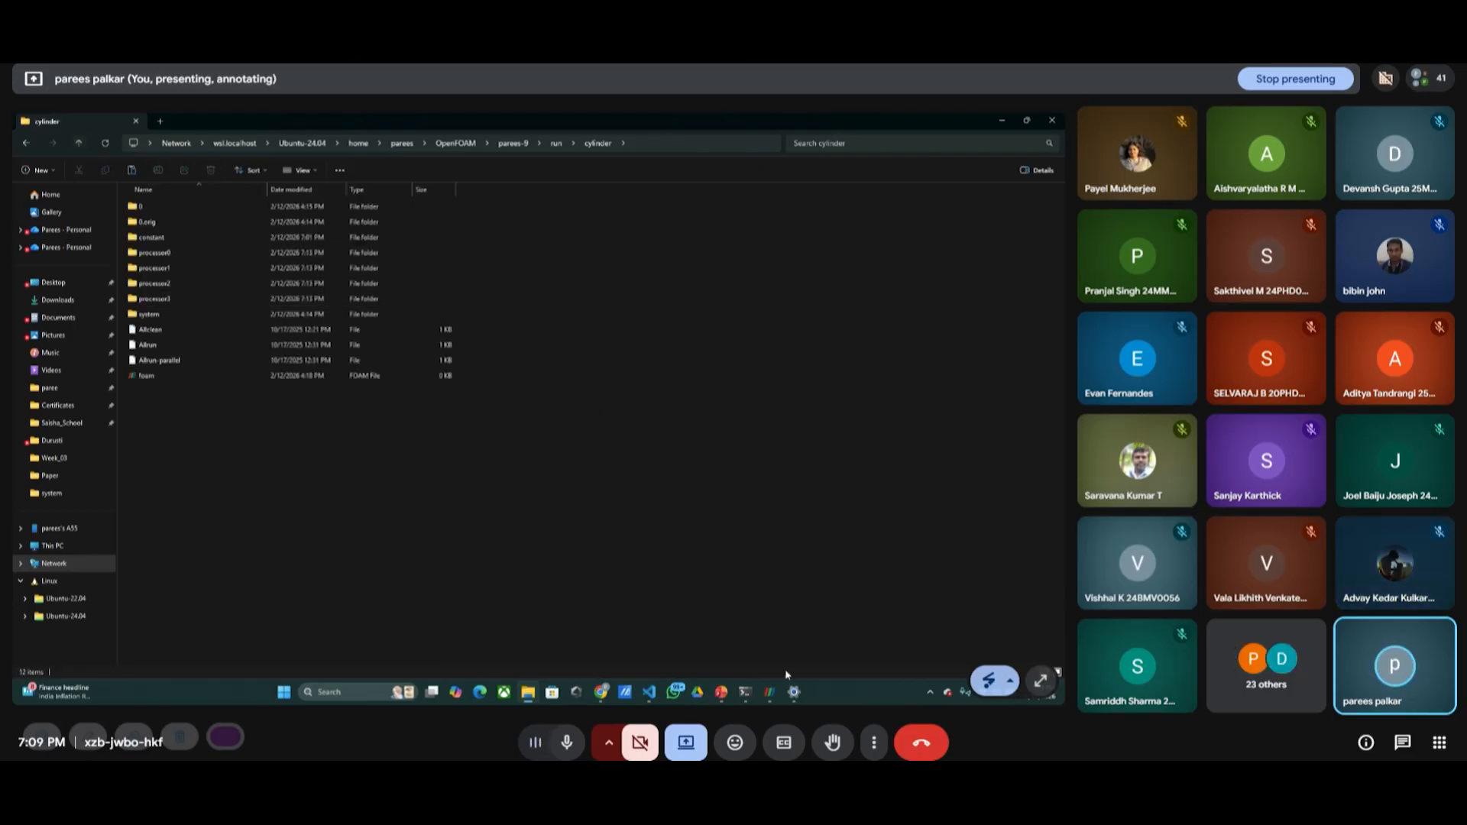
- Check the meshing run in the terminal, then switch to ParaView, delete the loaded foam.foam source and enlarge the Pipeline Browser
{"action": "mouse_move", "coordinate": [743, 696]}
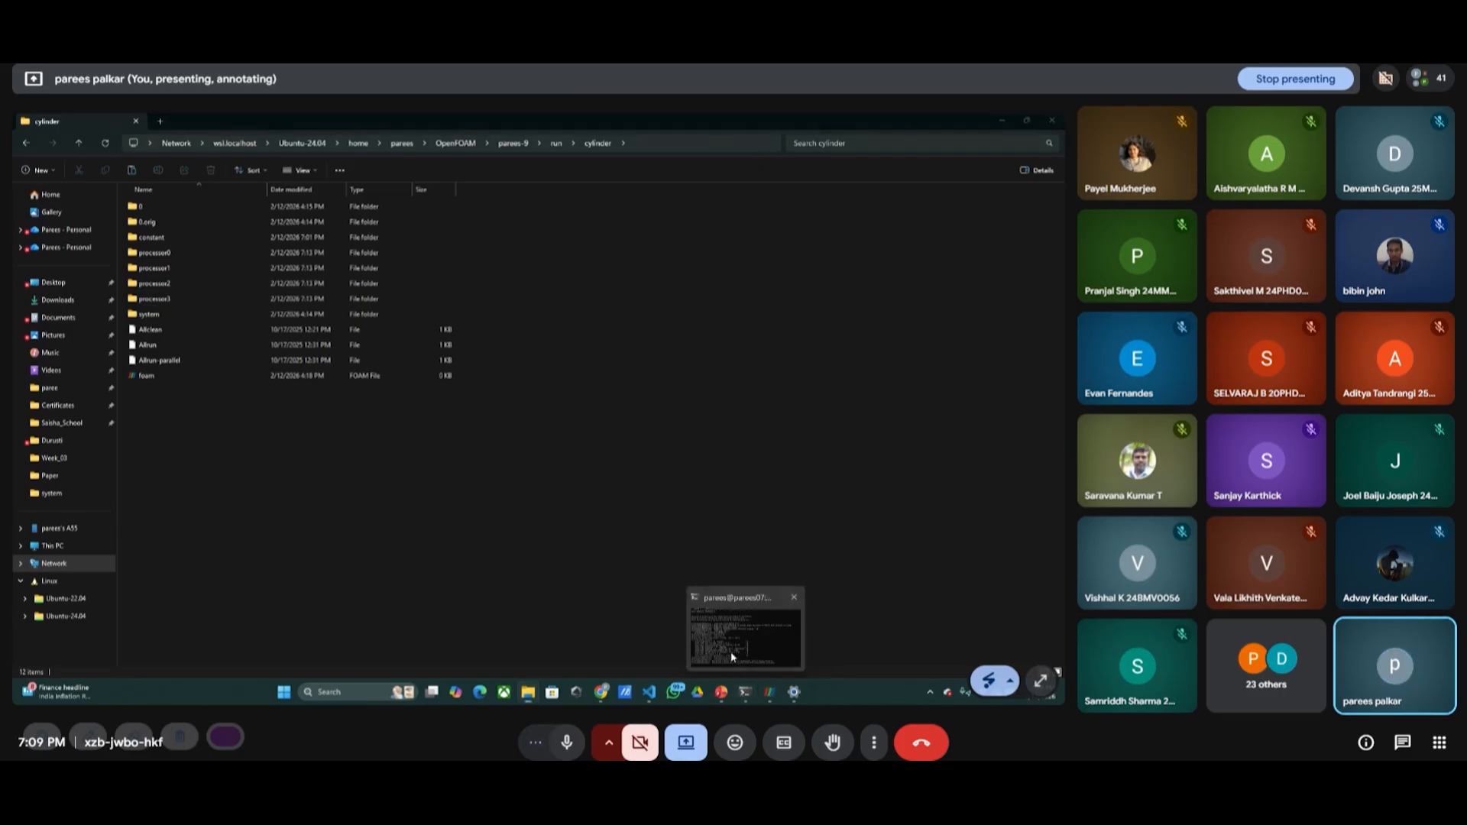
{"action": "left_click", "coordinate": [730, 651]}
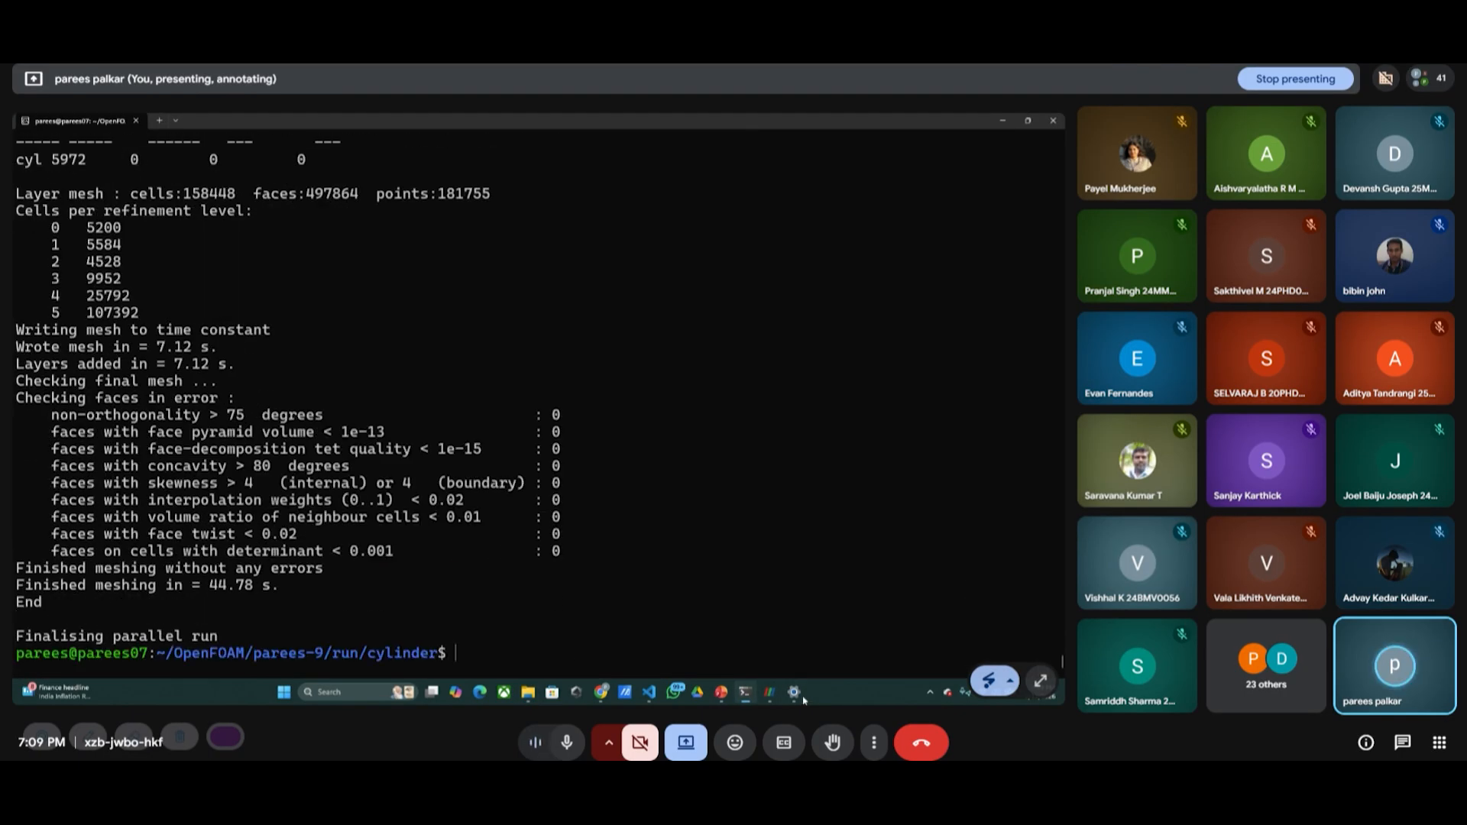
{"action": "mouse_move", "coordinate": [770, 692]}
{"action": "left_click", "coordinate": [769, 642]}
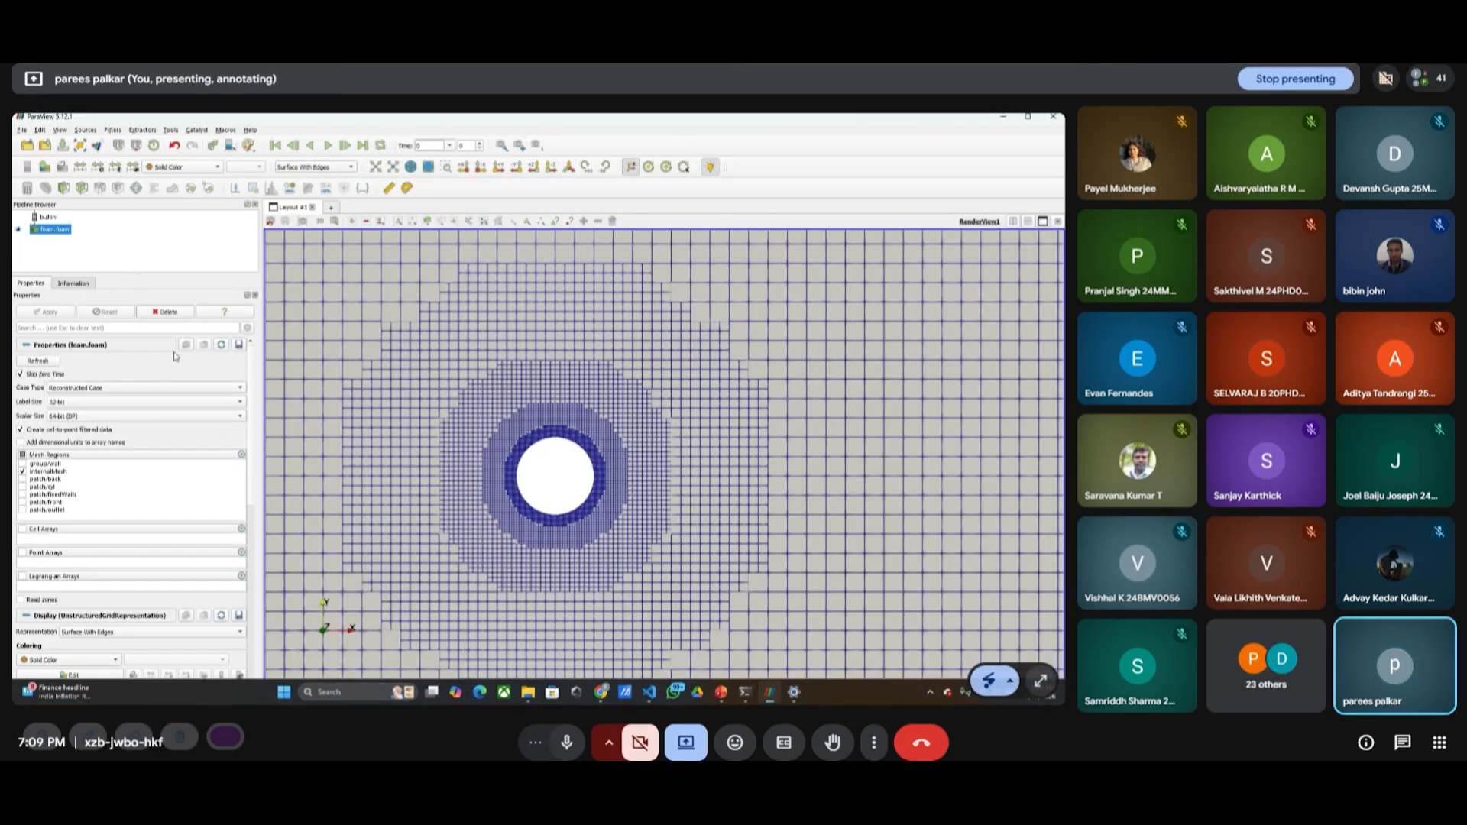
{"action": "left_click", "coordinate": [153, 312]}
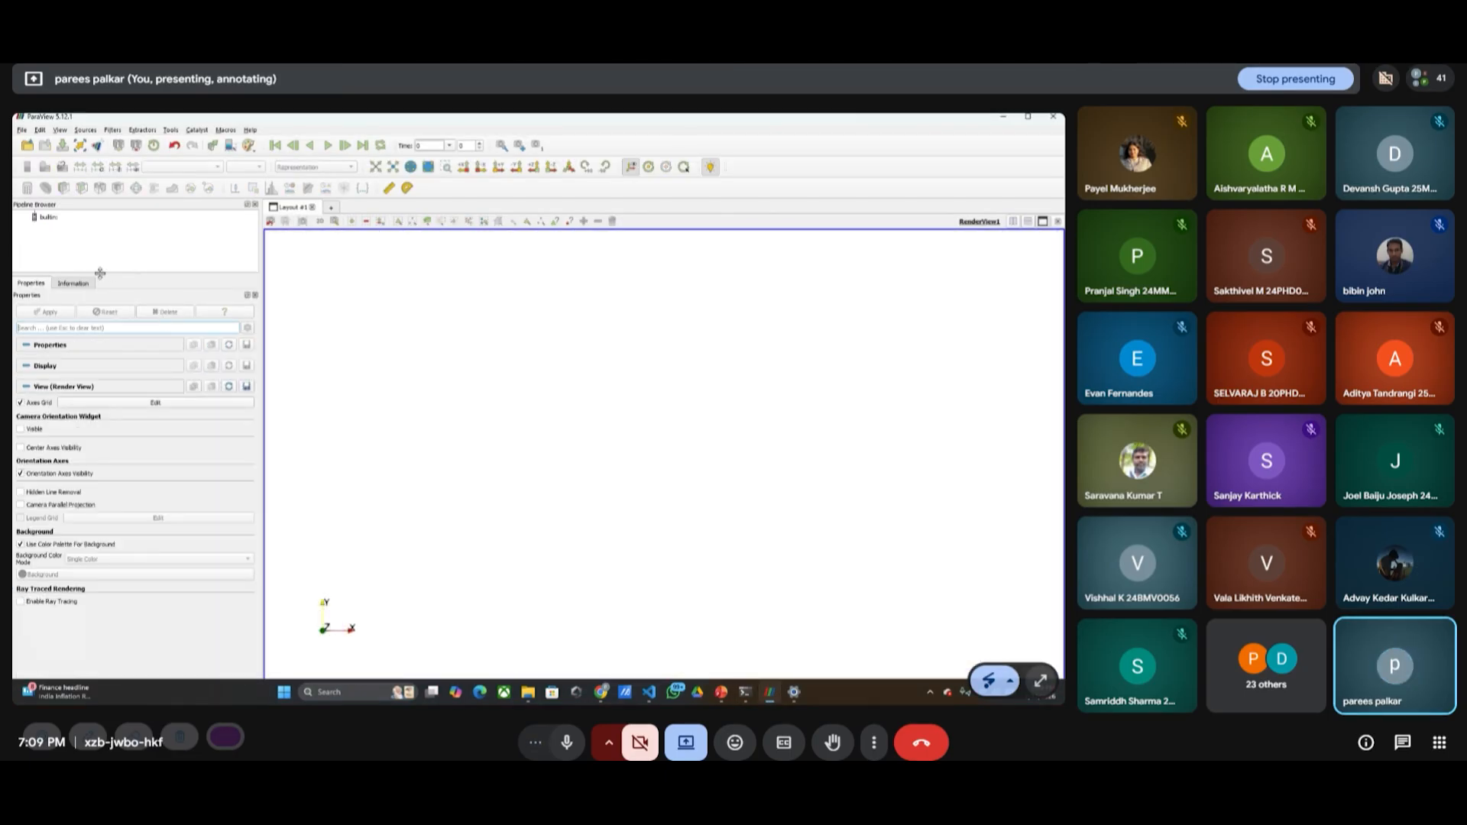
{"action": "left_click_drag", "start_coordinate": [92, 273], "coordinate": [92, 486]}
- Open foam.foam from the cylinder case's processor0 folder in ParaView
{"action": "left_click", "coordinate": [22, 130]}
{"action": "left_click", "coordinate": [21, 131]}
{"action": "left_click", "coordinate": [21, 131]}
{"action": "left_click", "coordinate": [40, 141]}
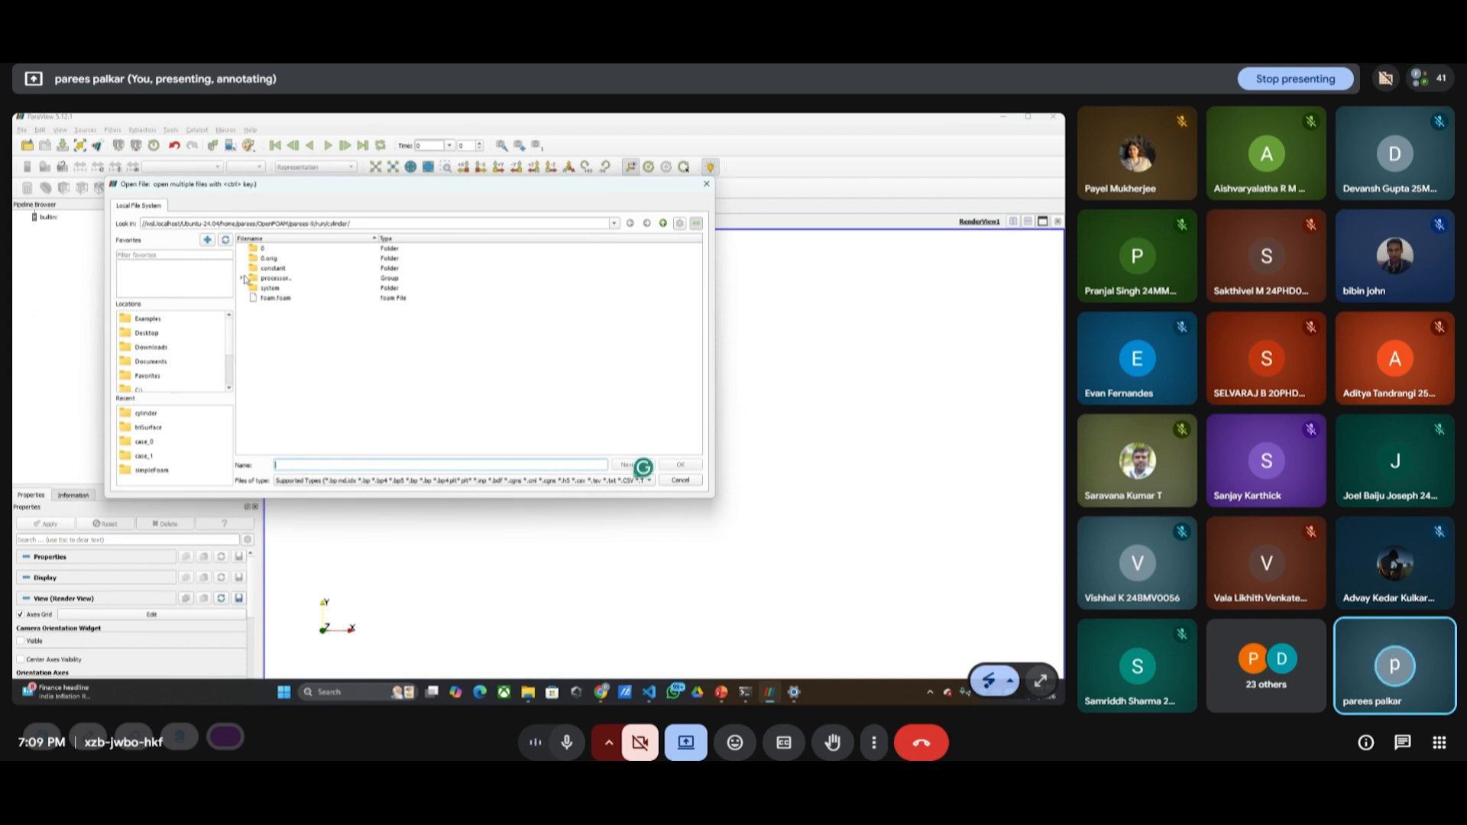
{"action": "left_click", "coordinate": [242, 278]}
{"action": "double_click", "coordinate": [287, 288]}
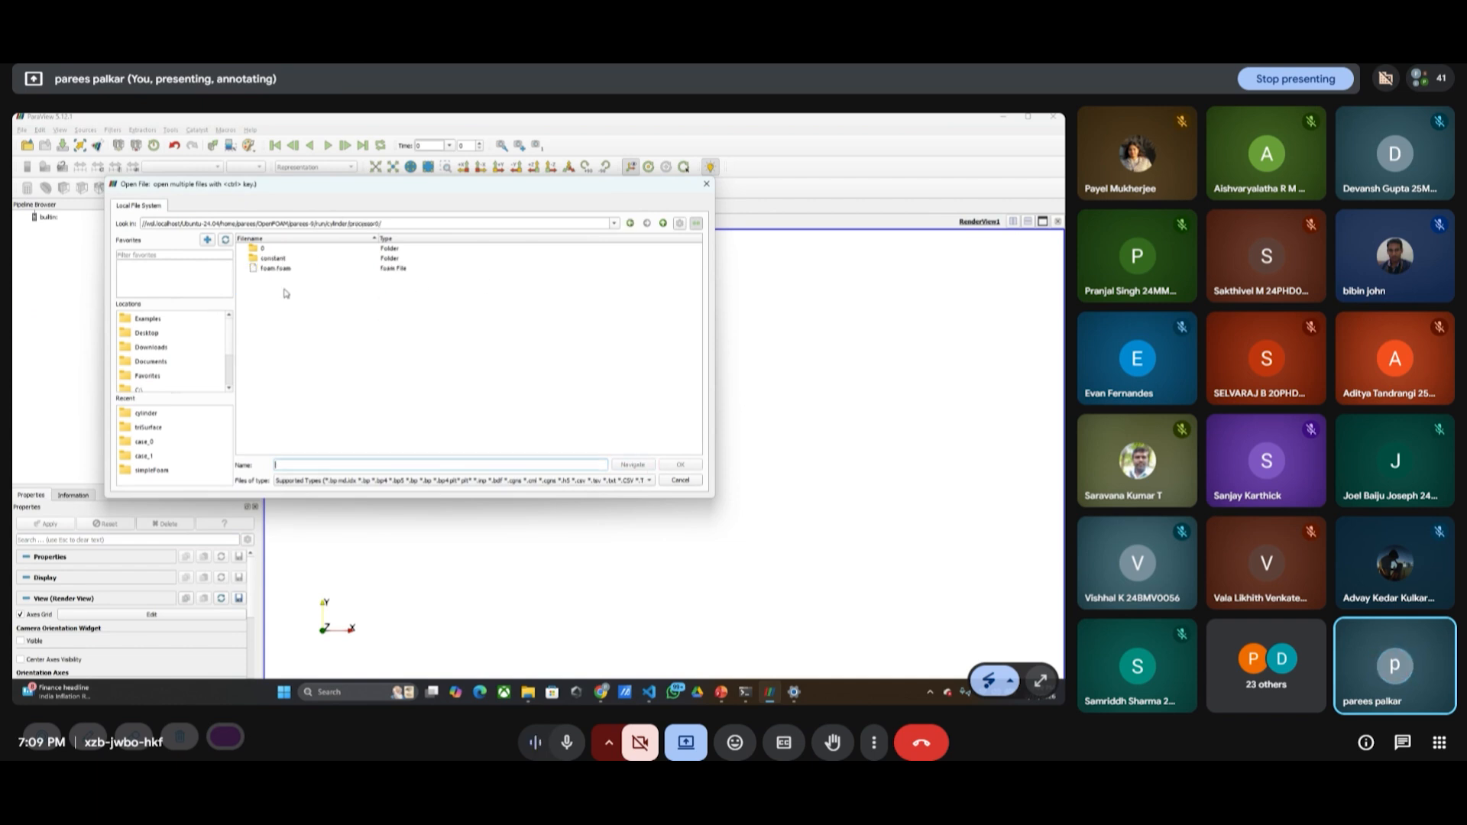
{"action": "left_click", "coordinate": [275, 269]}
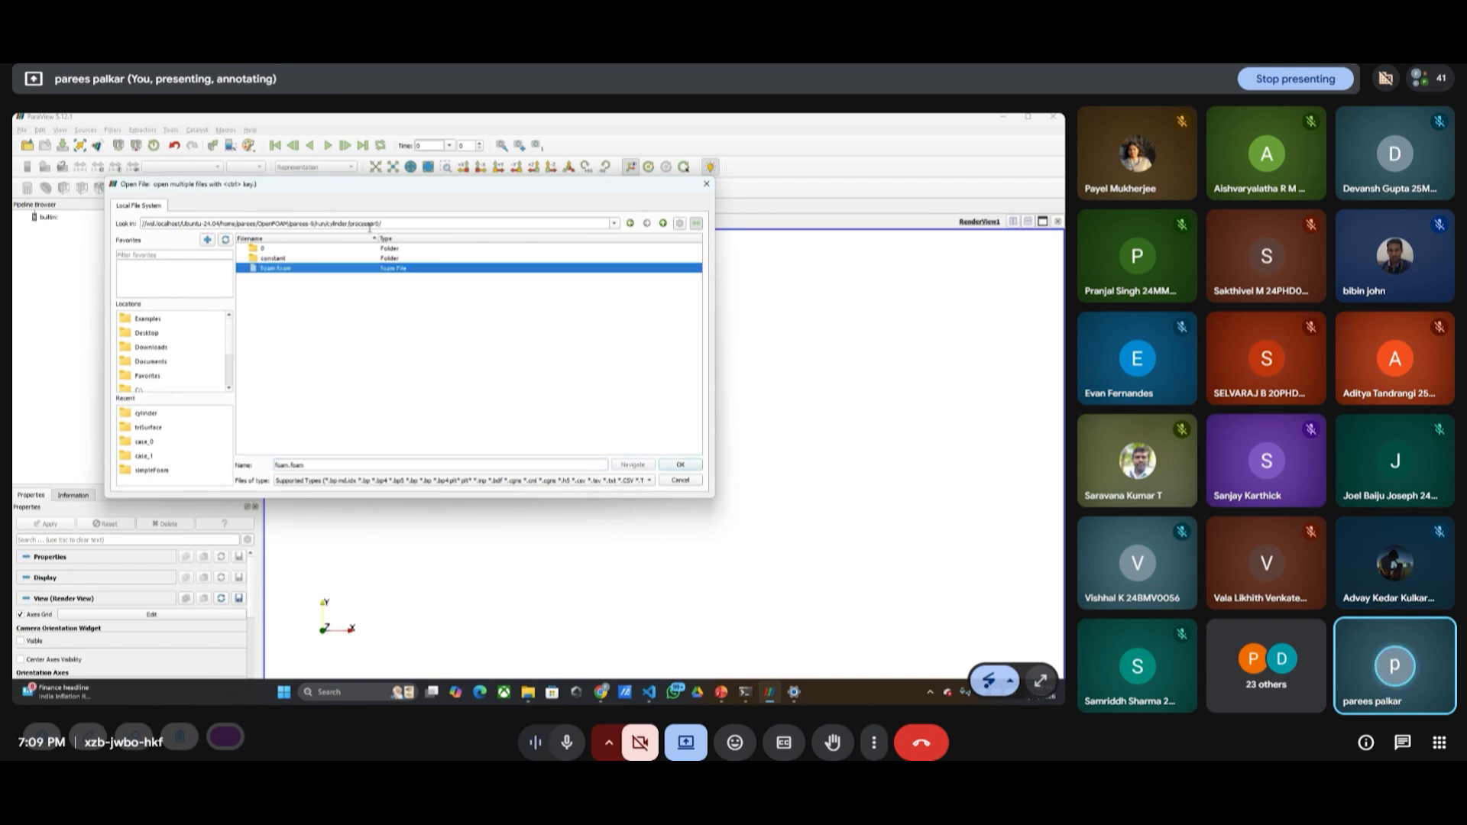
{"action": "left_click", "coordinate": [680, 465]}
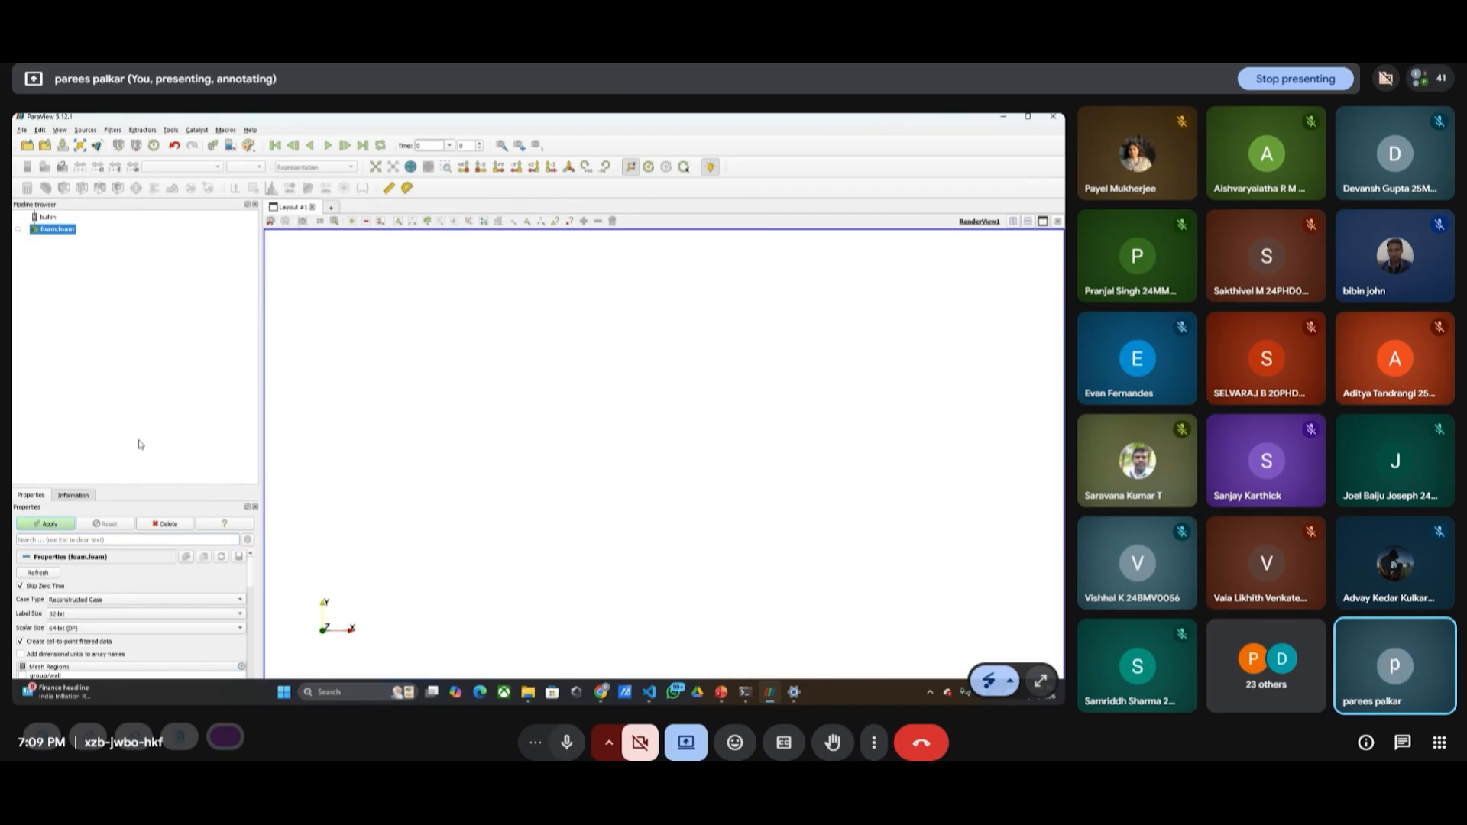
- Display the processor0 mesh as Surface With Edges and set its solid color to bright green
{"action": "left_click", "coordinate": [307, 166]}
{"action": "left_click", "coordinate": [308, 202]}
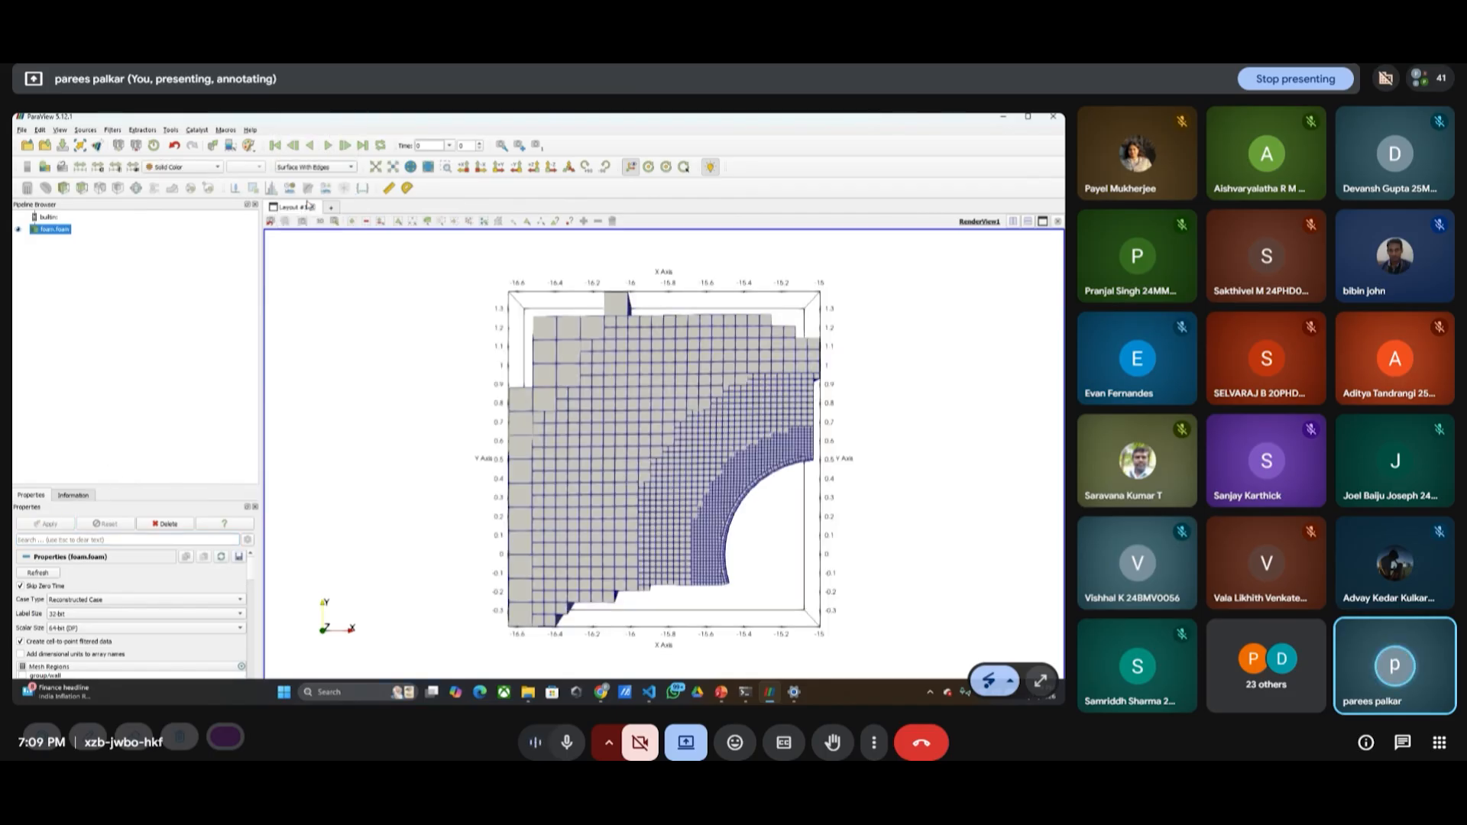
{"action": "scroll", "coordinate": [73, 624], "scroll_direction": "down", "scroll_amount": 5}
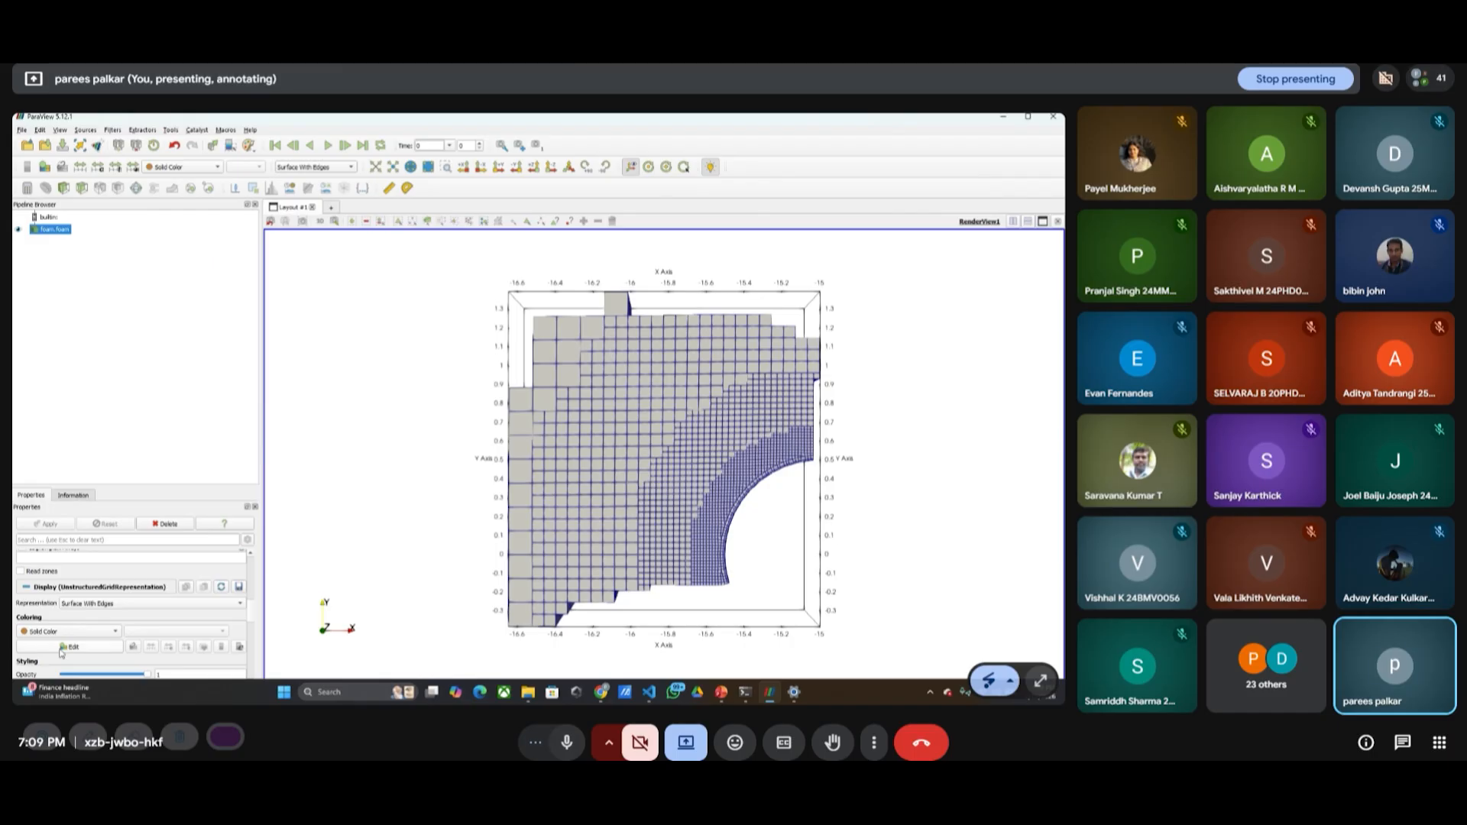
{"action": "left_click", "coordinate": [63, 648]}
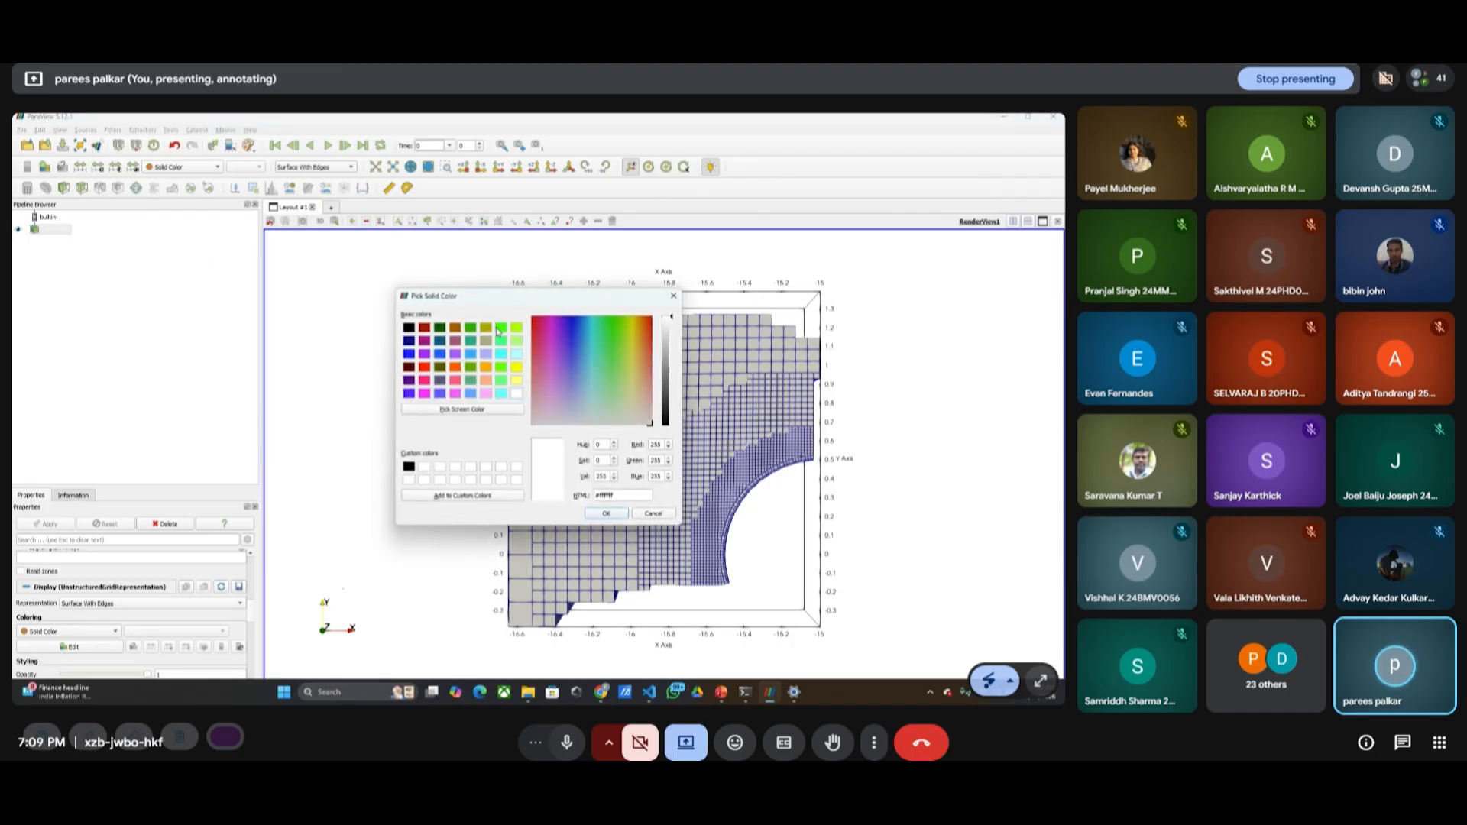
{"action": "left_click", "coordinate": [501, 327]}
{"action": "left_click", "coordinate": [606, 514]}
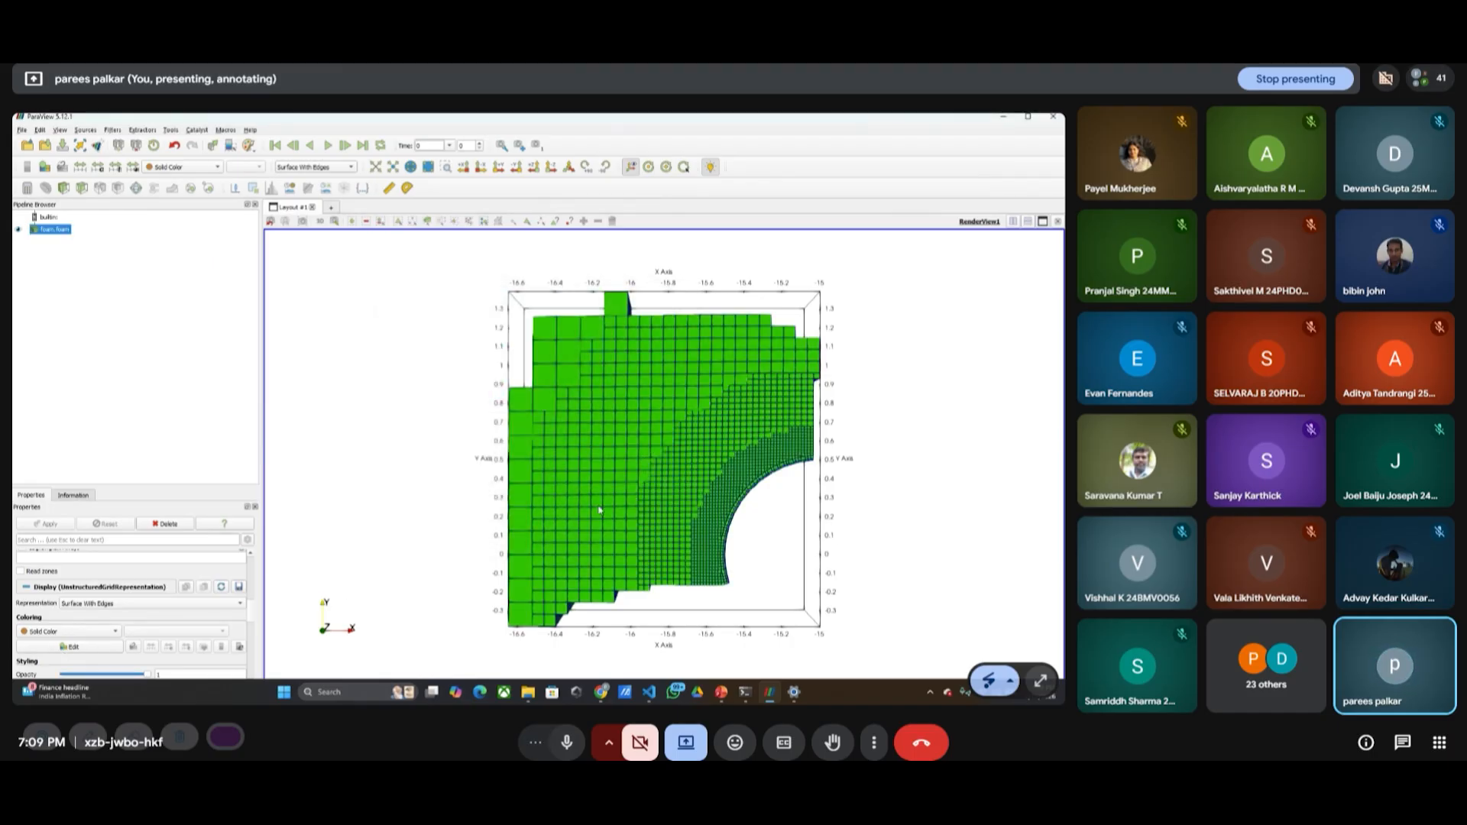
- Open foam.foam from the cylinder case's processor1 folder and load its mesh into the render view
{"action": "left_click", "coordinate": [30, 140]}
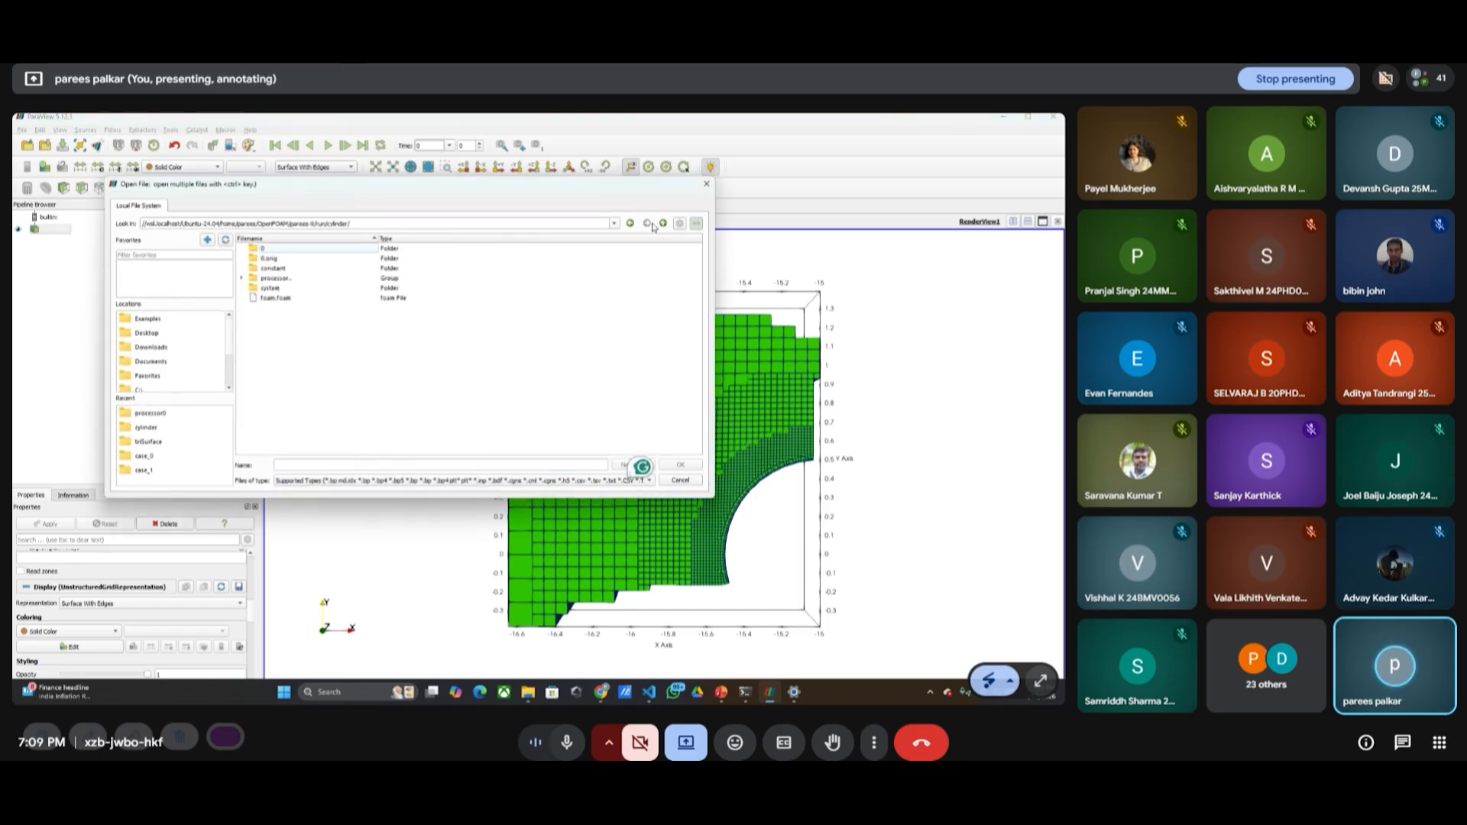
{"action": "left_click", "coordinate": [241, 278]}
{"action": "double_click", "coordinate": [284, 299]}
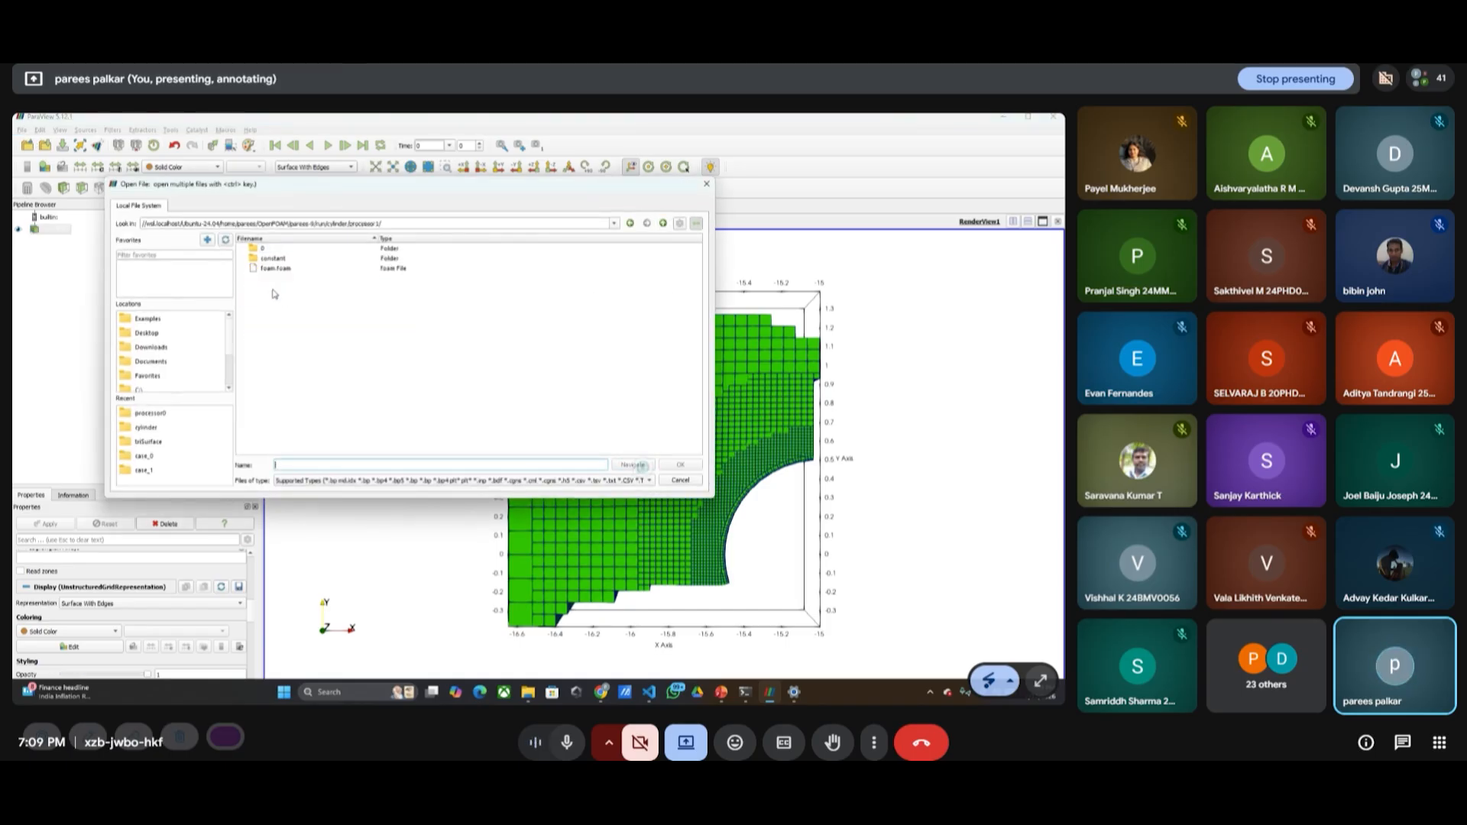
{"action": "left_click", "coordinate": [279, 269]}
{"action": "left_click", "coordinate": [669, 466]}
{"action": "left_click", "coordinate": [55, 526]}
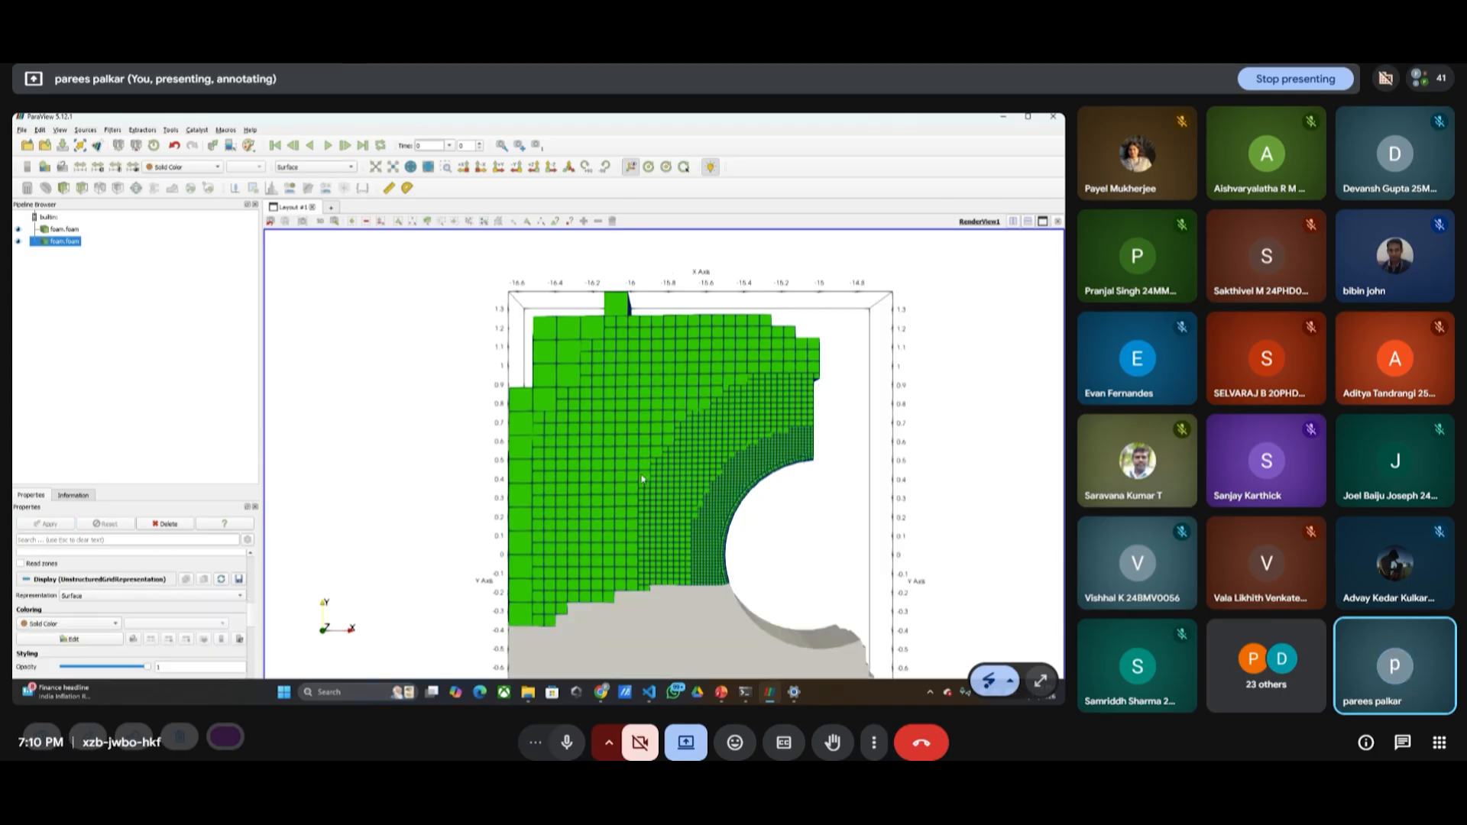
- Set the processor1 mesh's solid color to cyan (#00ffff) and show it as Surface With Edges
{"action": "scroll", "coordinate": [643, 480], "scroll_direction": "down", "scroll_amount": 2}
{"action": "left_click_drag", "start_coordinate": [694, 521], "coordinate": [668, 412]}
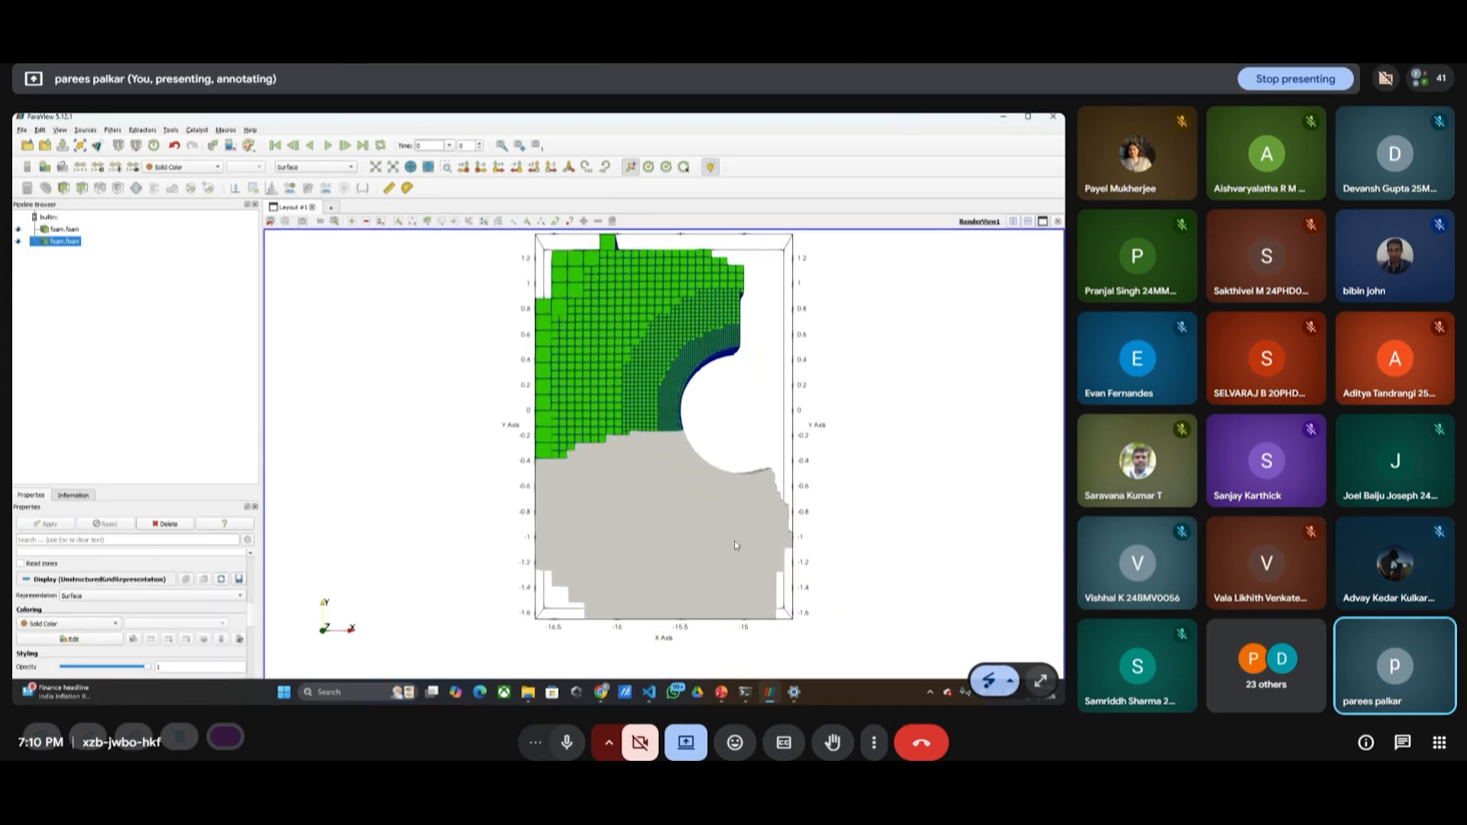
{"action": "left_click", "coordinate": [80, 639]}
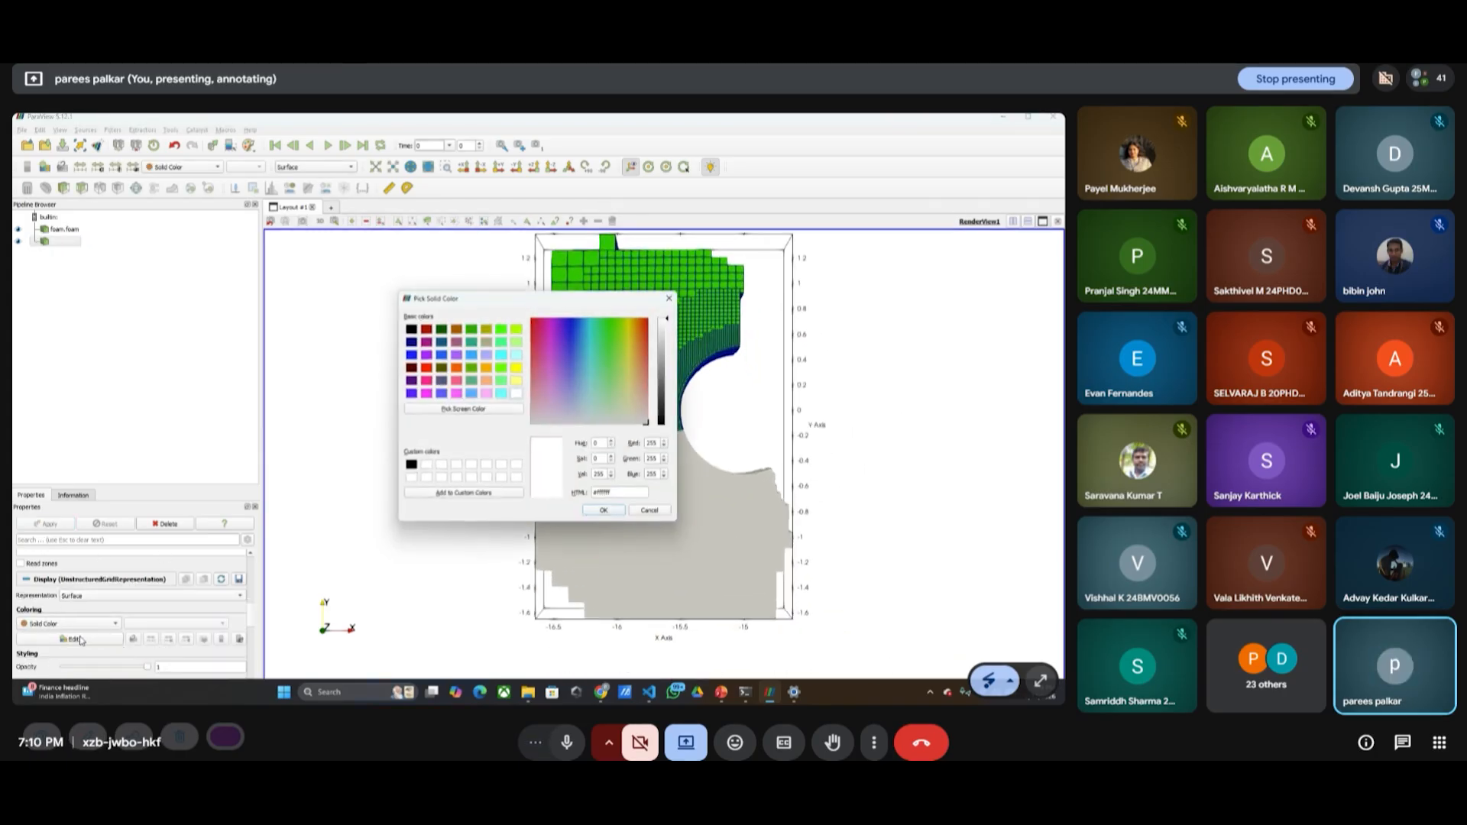
{"action": "left_click", "coordinate": [501, 355]}
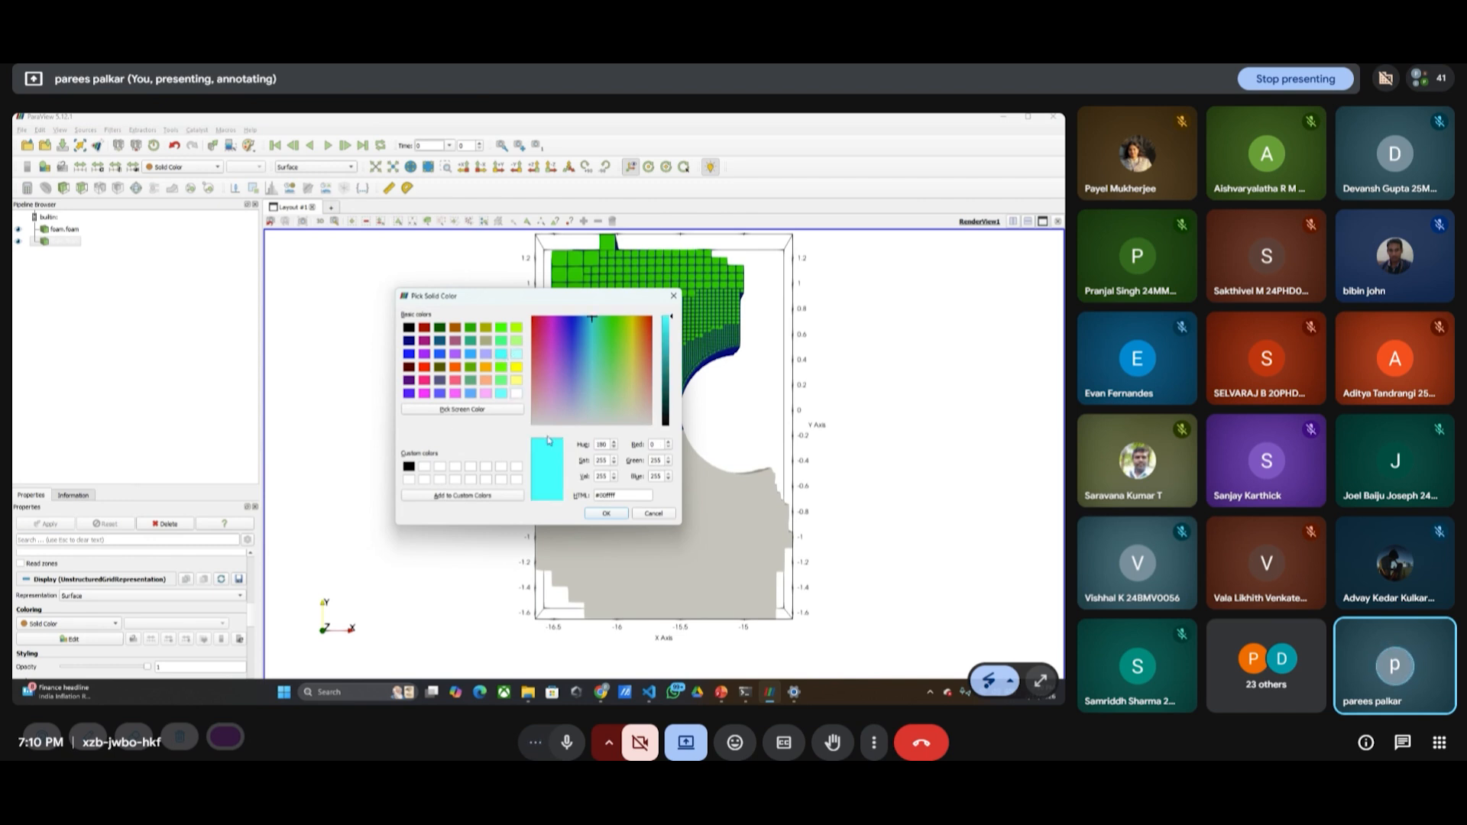
{"action": "left_click", "coordinate": [606, 513]}
{"action": "left_click", "coordinate": [321, 168]}
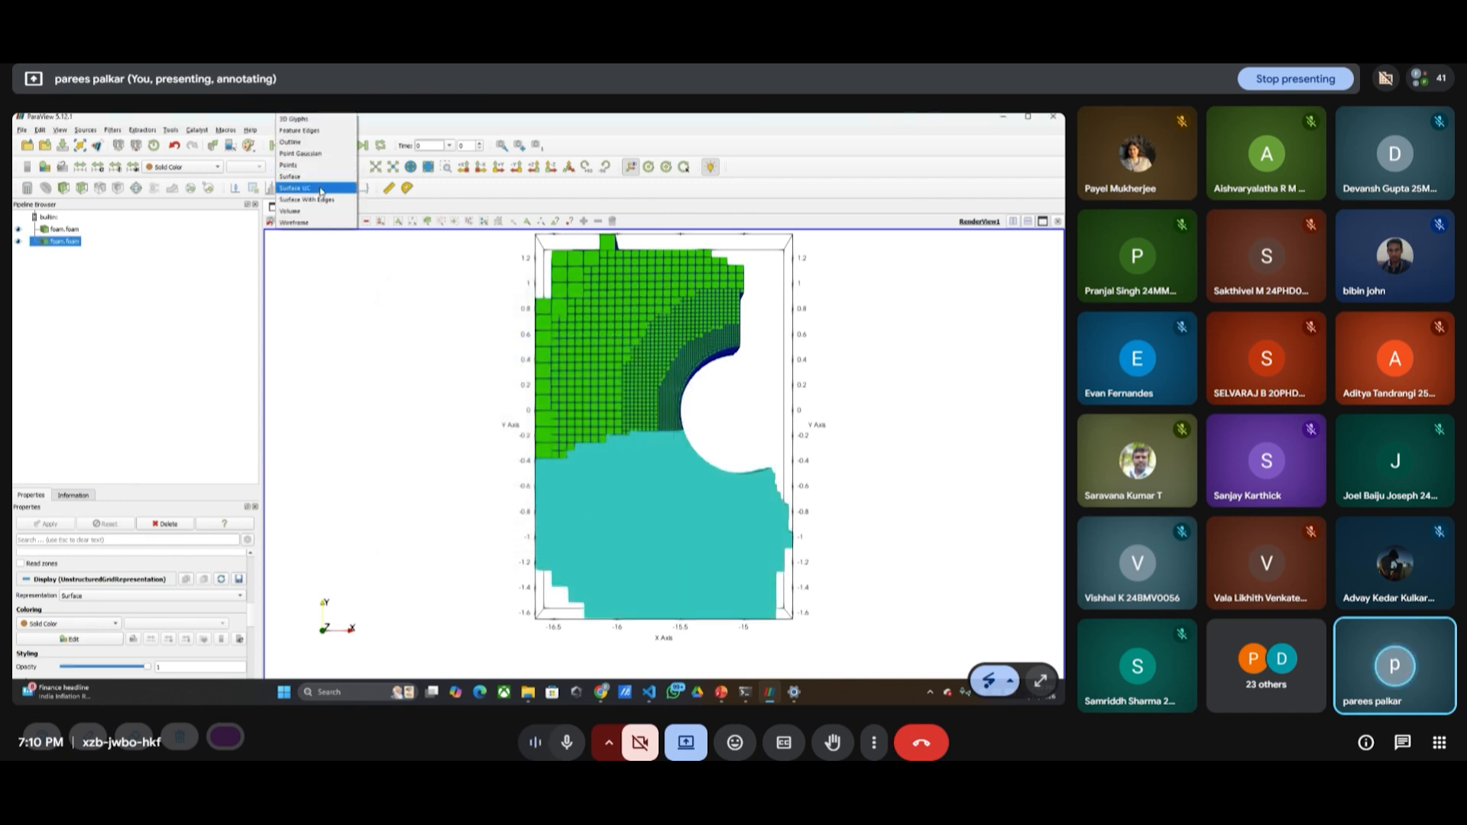
{"action": "left_click", "coordinate": [313, 200]}
- Open foam.foam from the cylinder case's processor2 folder and load its mesh alongside the other two
{"action": "left_click", "coordinate": [22, 130]}
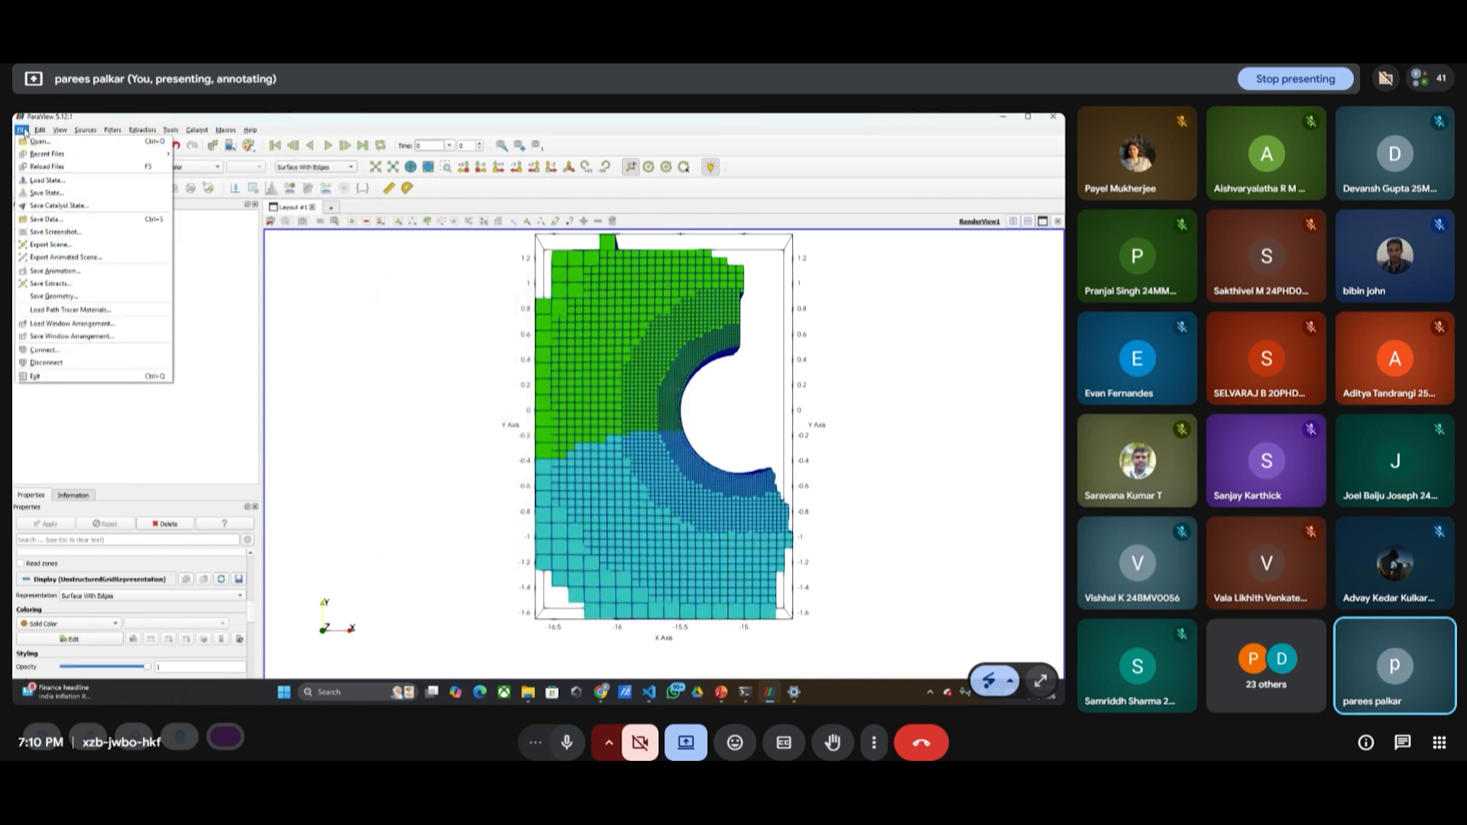
{"action": "left_click", "coordinate": [39, 141]}
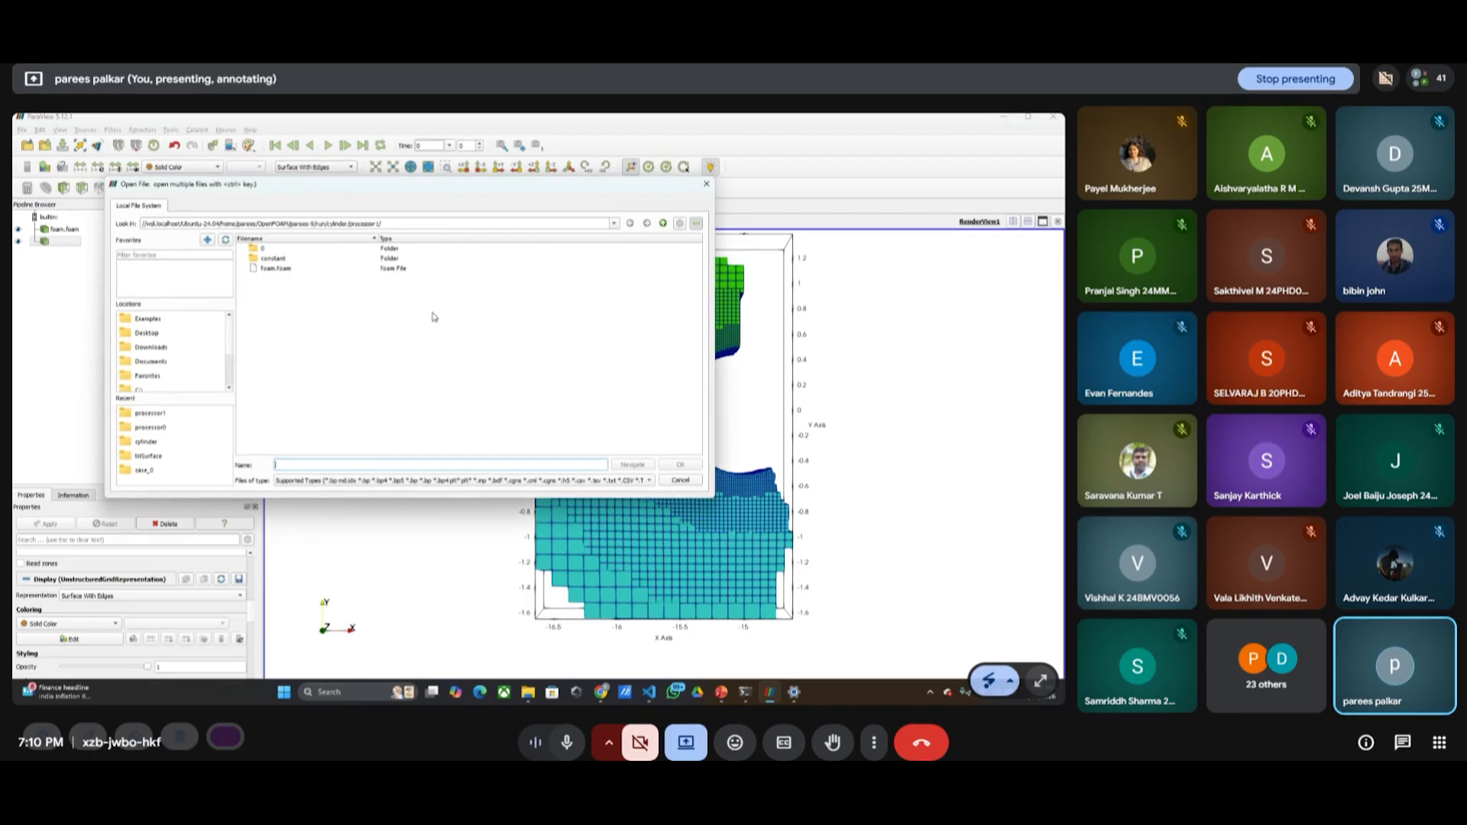
{"action": "left_click", "coordinate": [663, 227]}
{"action": "left_click", "coordinate": [242, 278]}
{"action": "double_click", "coordinate": [276, 308]}
{"action": "left_click", "coordinate": [277, 269]}
{"action": "left_click", "coordinate": [672, 464]}
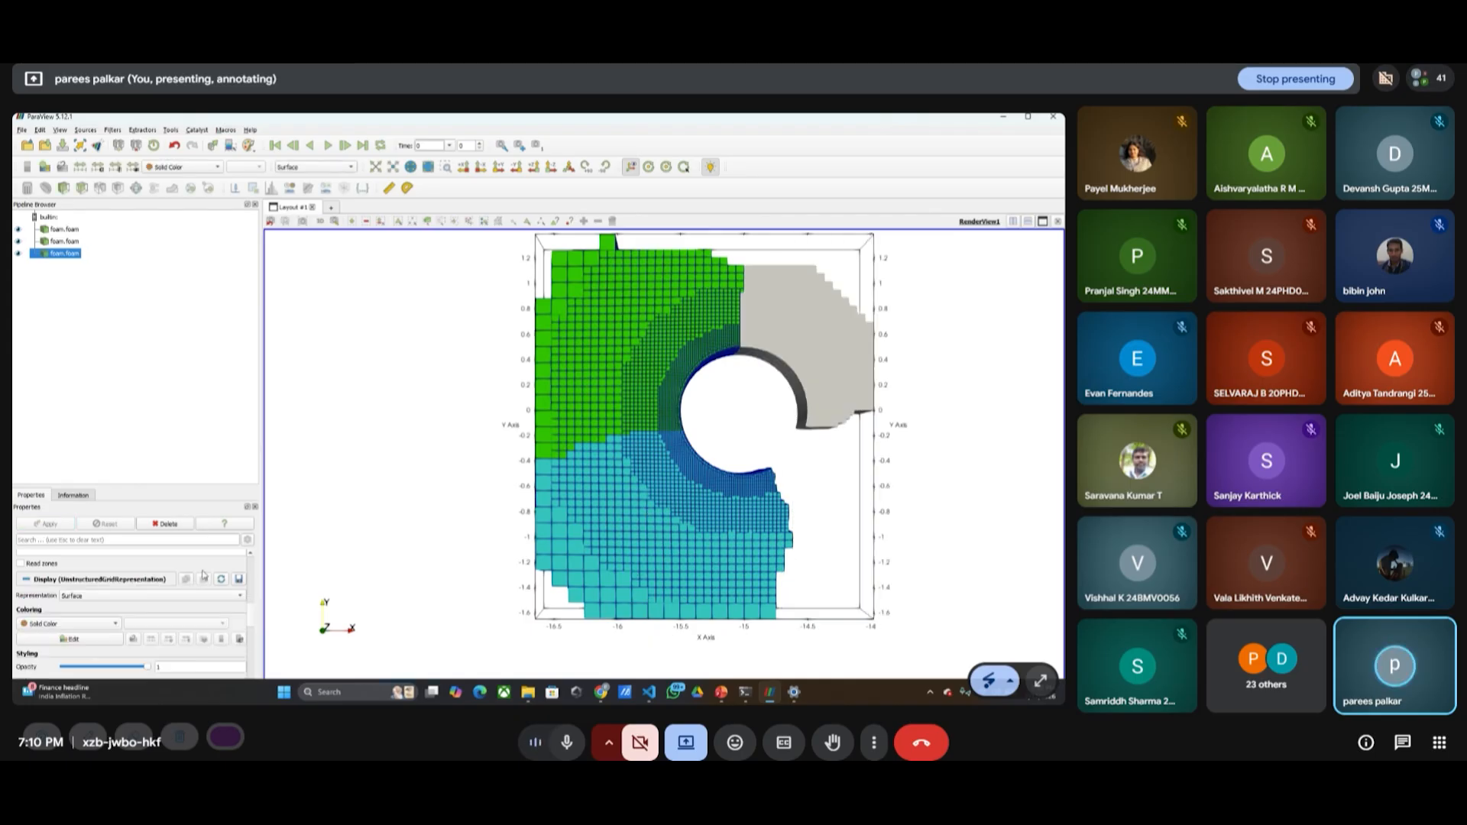
- Set the processor2 mesh's solid color to red and show it as Surface With Edges
{"action": "left_click", "coordinate": [72, 639]}
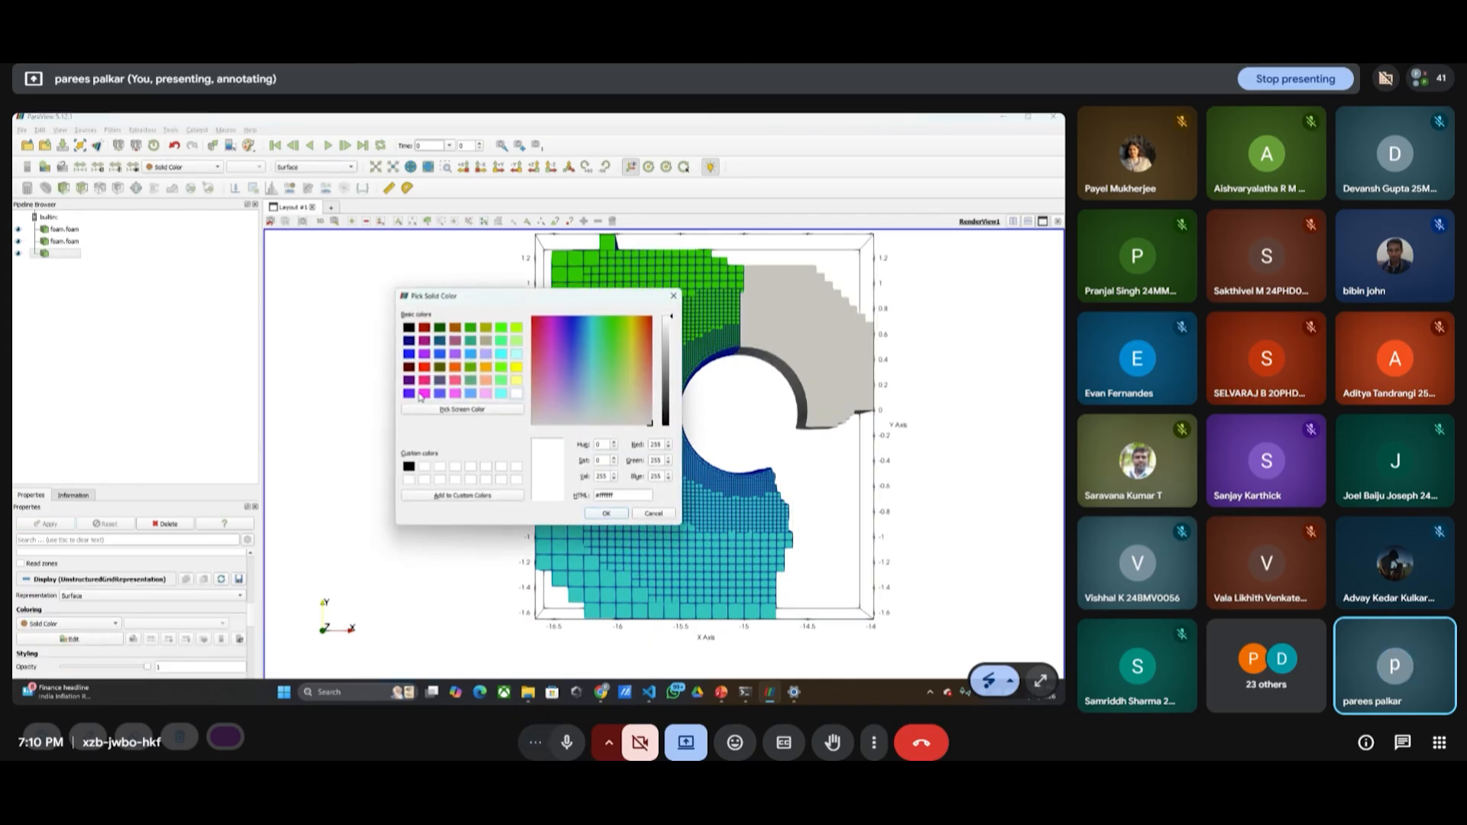
{"action": "left_click", "coordinate": [424, 367]}
{"action": "left_click", "coordinate": [606, 514]}
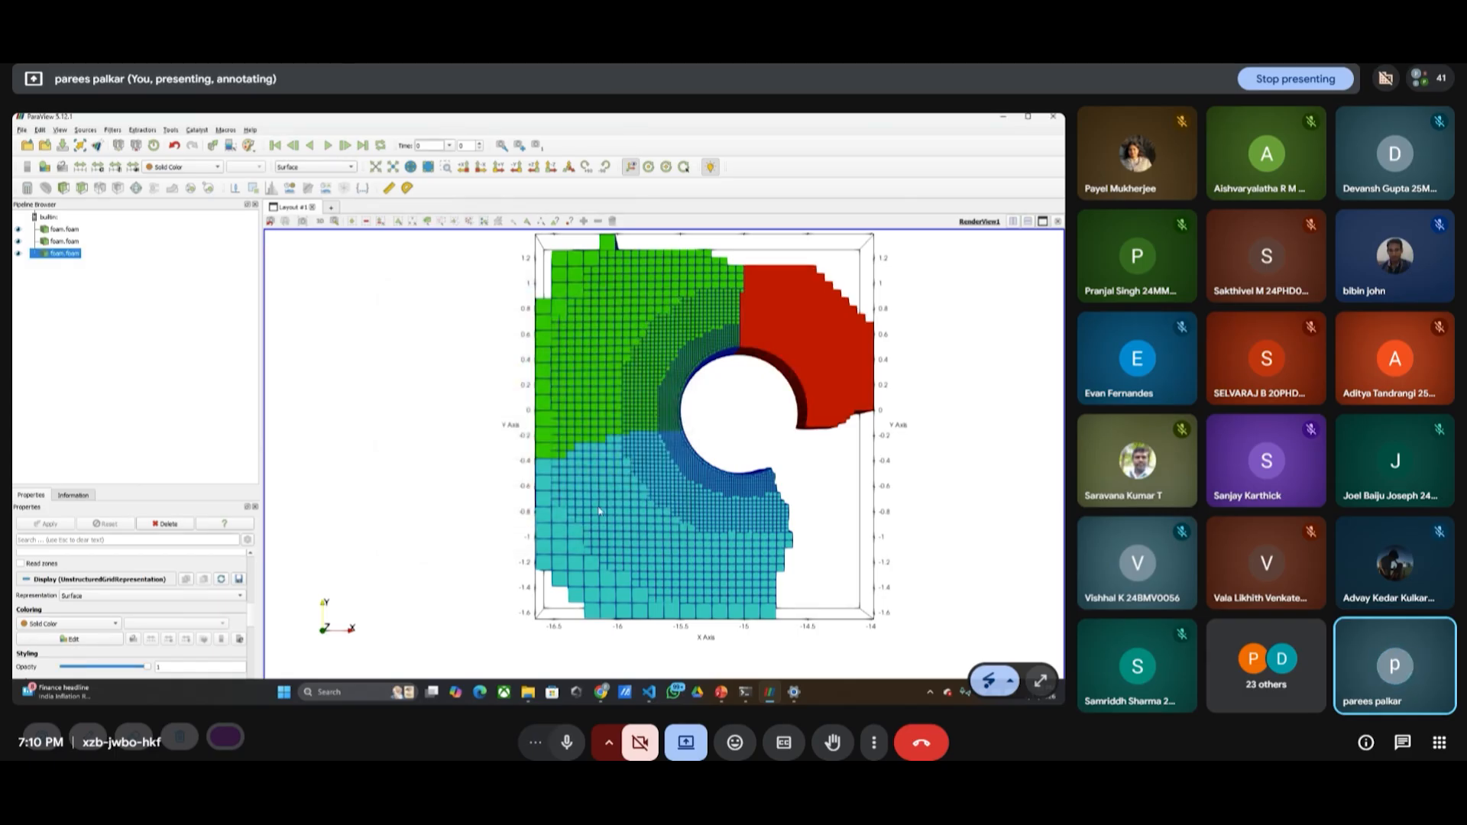
{"action": "left_click", "coordinate": [306, 167]}
{"action": "left_click", "coordinate": [310, 206]}
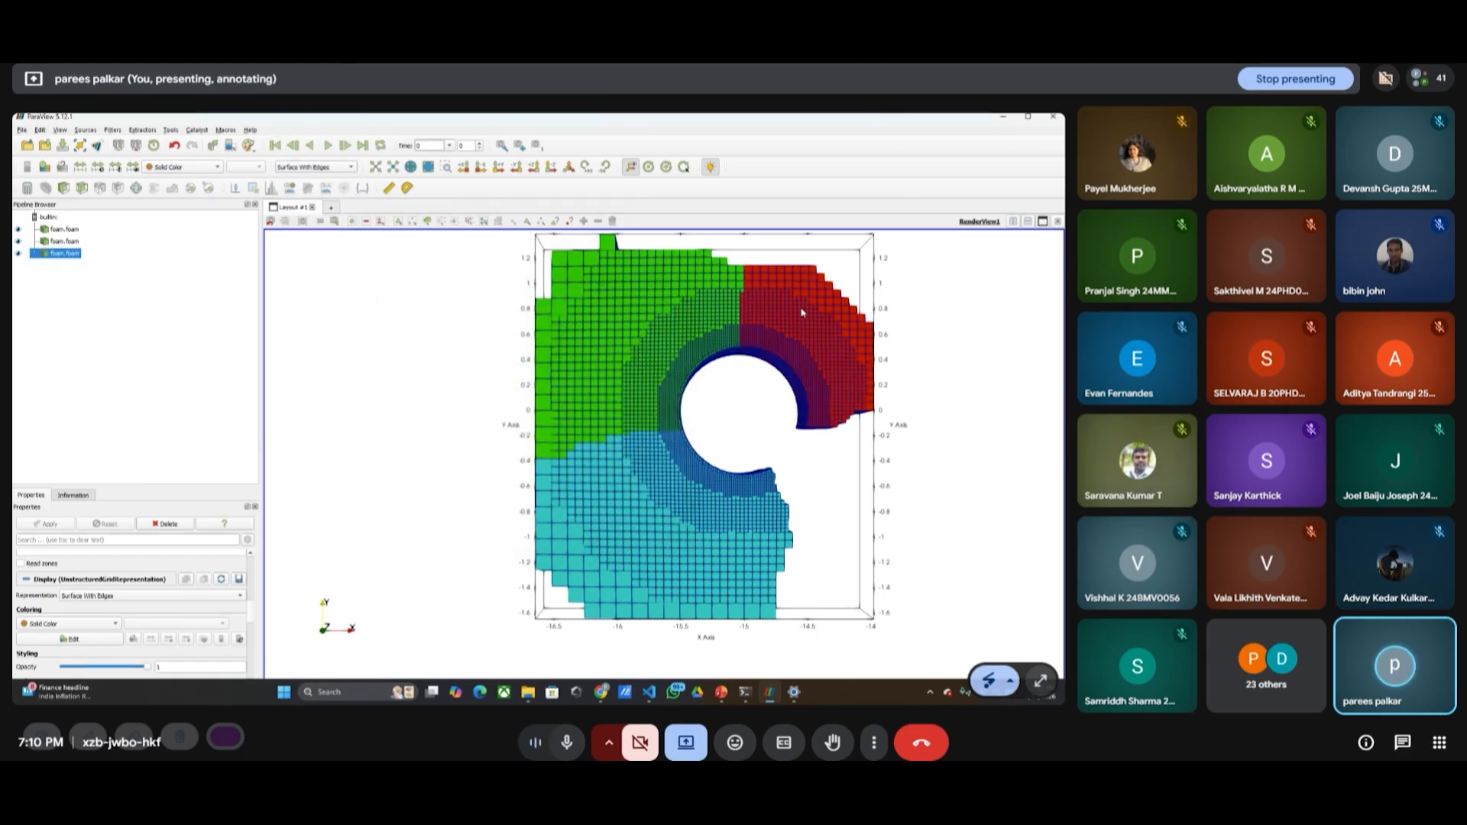
- Open foam.foam from the cylinder case's processor3 folder and load its mesh into the render view
{"action": "left_click", "coordinate": [21, 130]}
{"action": "left_click", "coordinate": [42, 141]}
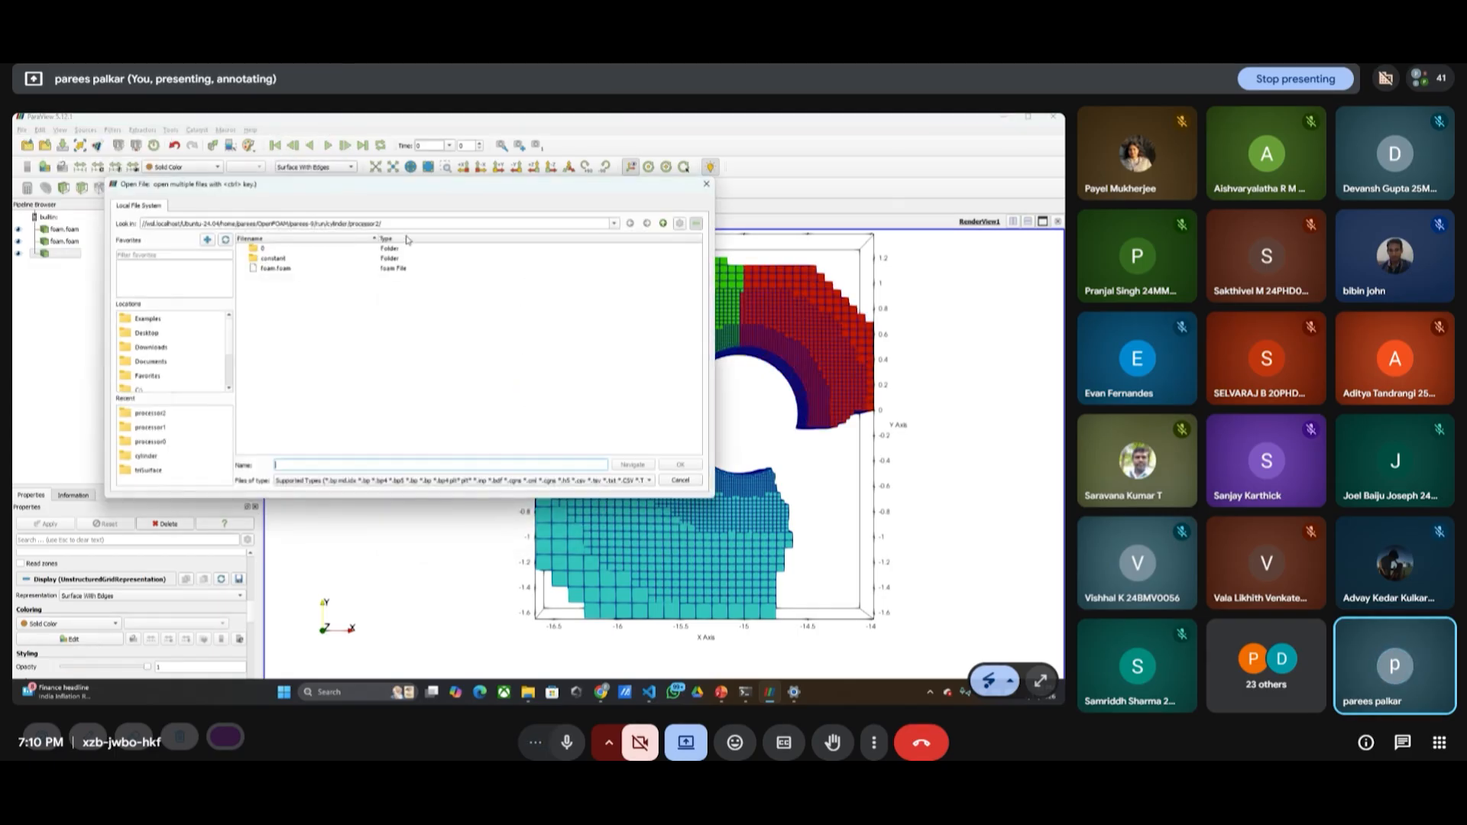
{"action": "left_click", "coordinate": [678, 225]}
{"action": "left_click", "coordinate": [241, 278]}
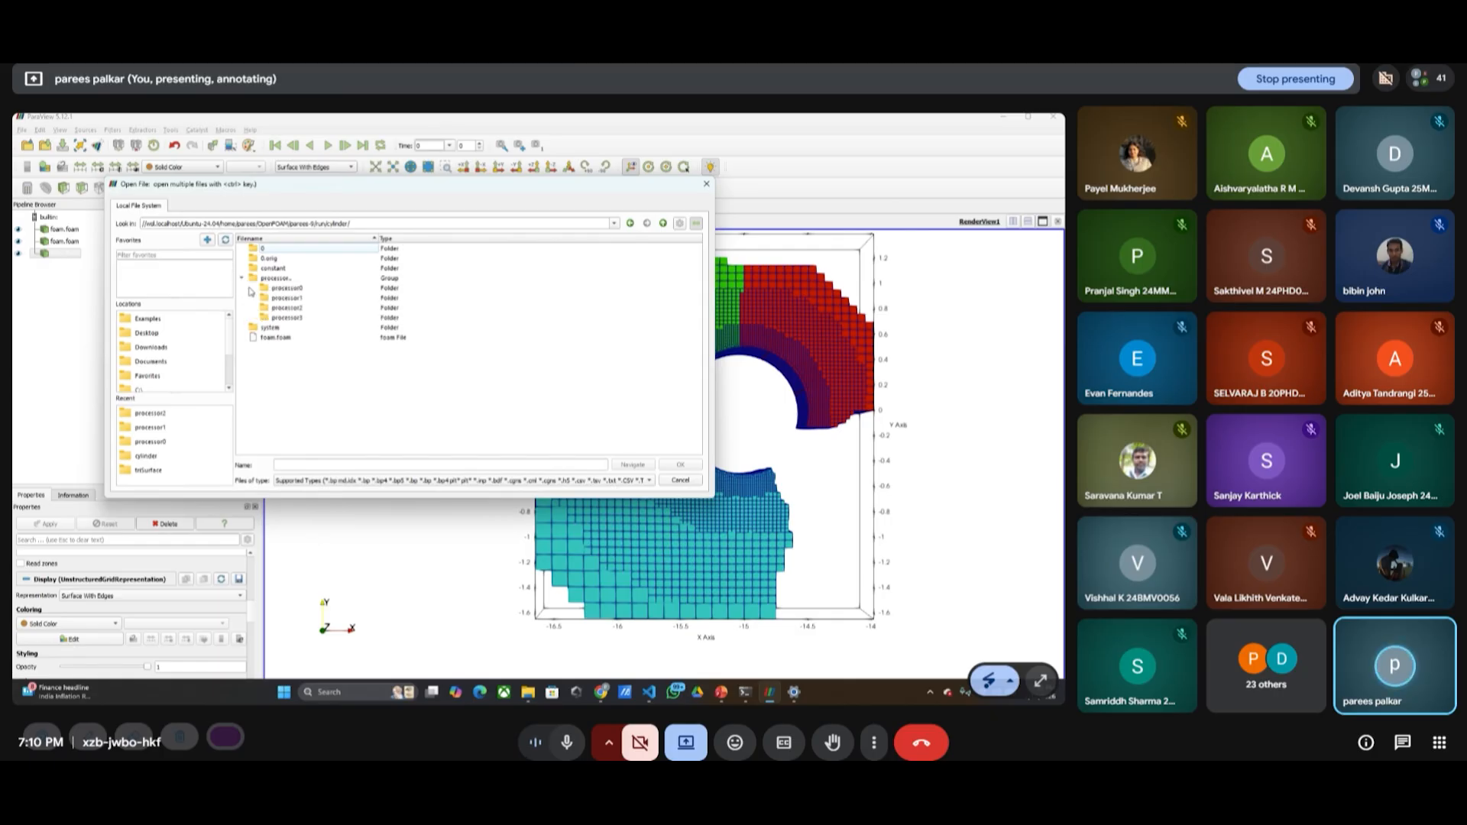
{"action": "double_click", "coordinate": [275, 320]}
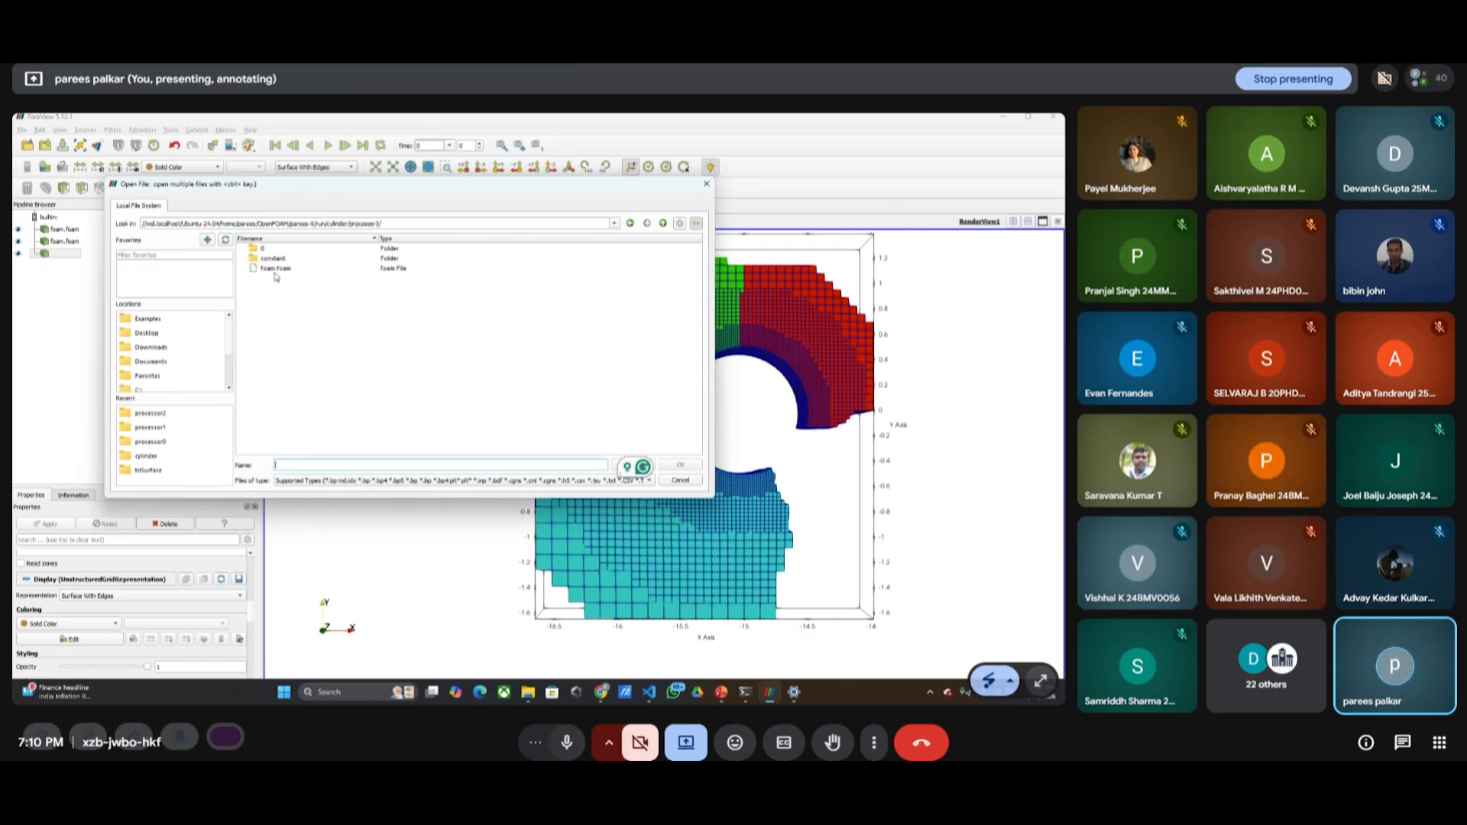
{"action": "left_click", "coordinate": [330, 269]}
{"action": "left_click", "coordinate": [677, 466]}
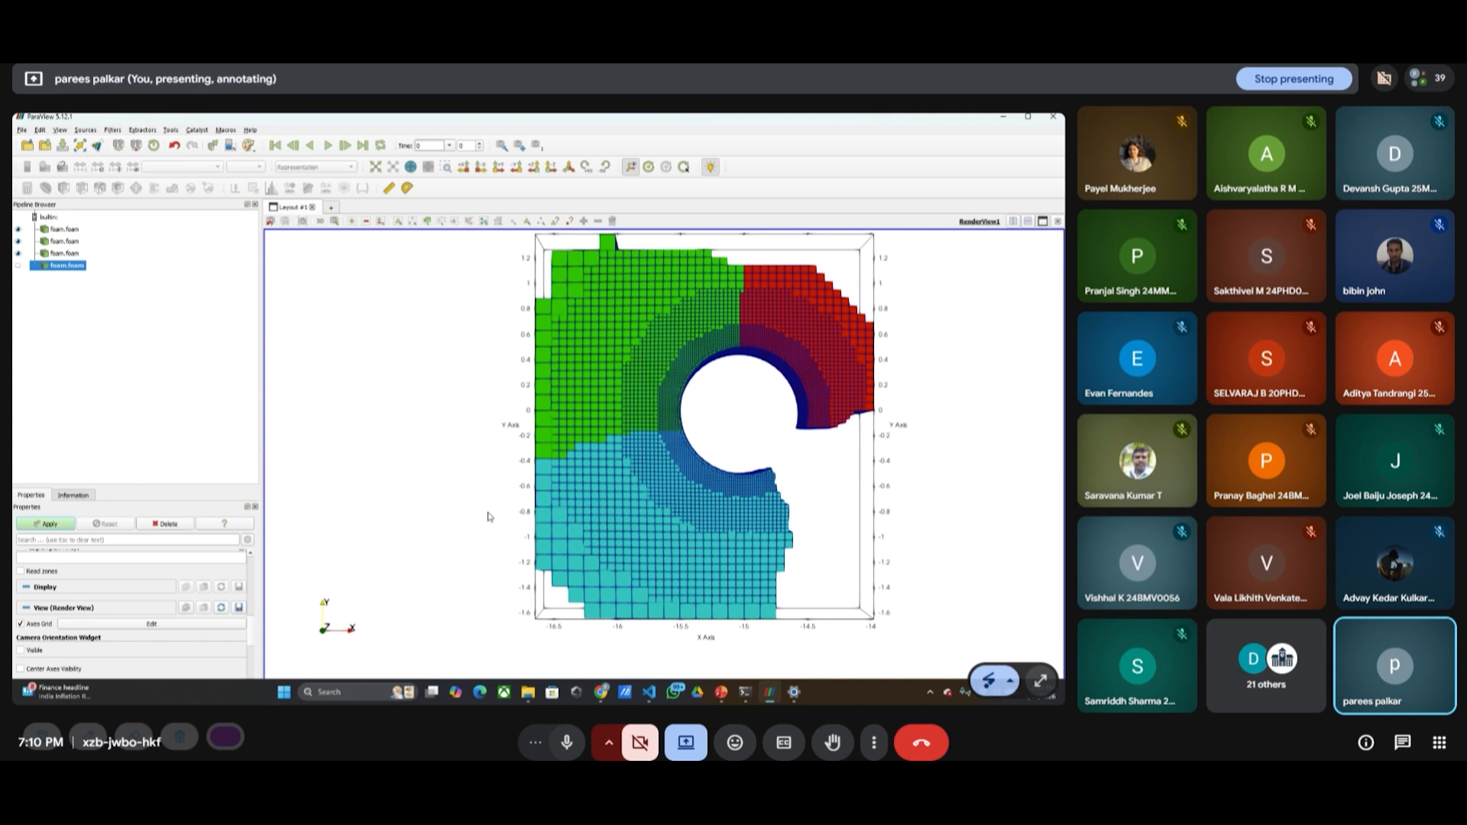
{"action": "left_click", "coordinate": [45, 524]}
- Set the processor3 mesh's solid color to light yellow and show it as Surface With Edges
{"action": "scroll", "coordinate": [557, 448], "scroll_direction": "down", "scroll_amount": 8}
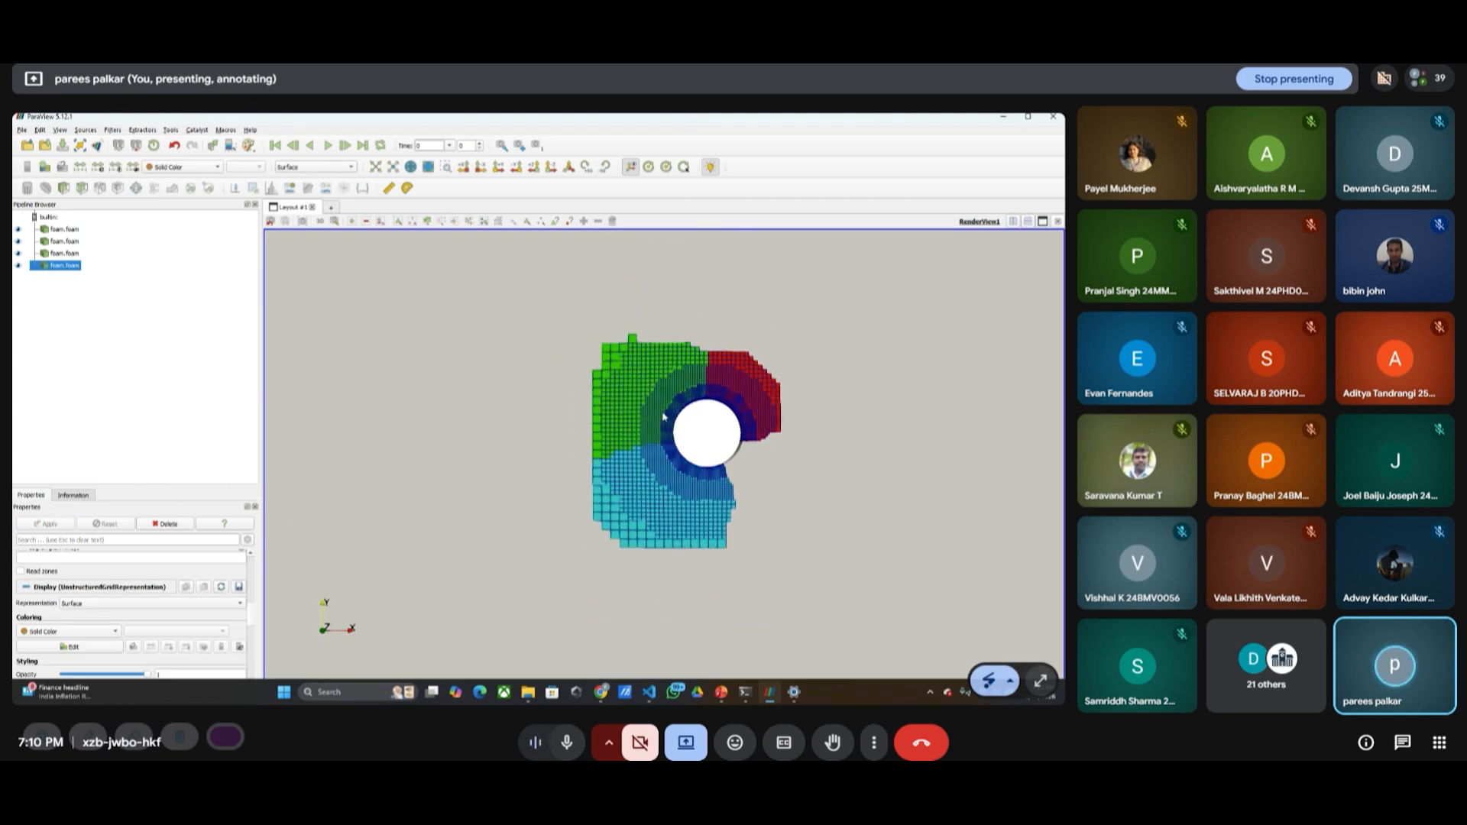
{"action": "scroll", "coordinate": [666, 426], "scroll_direction": "down", "scroll_amount": 5}
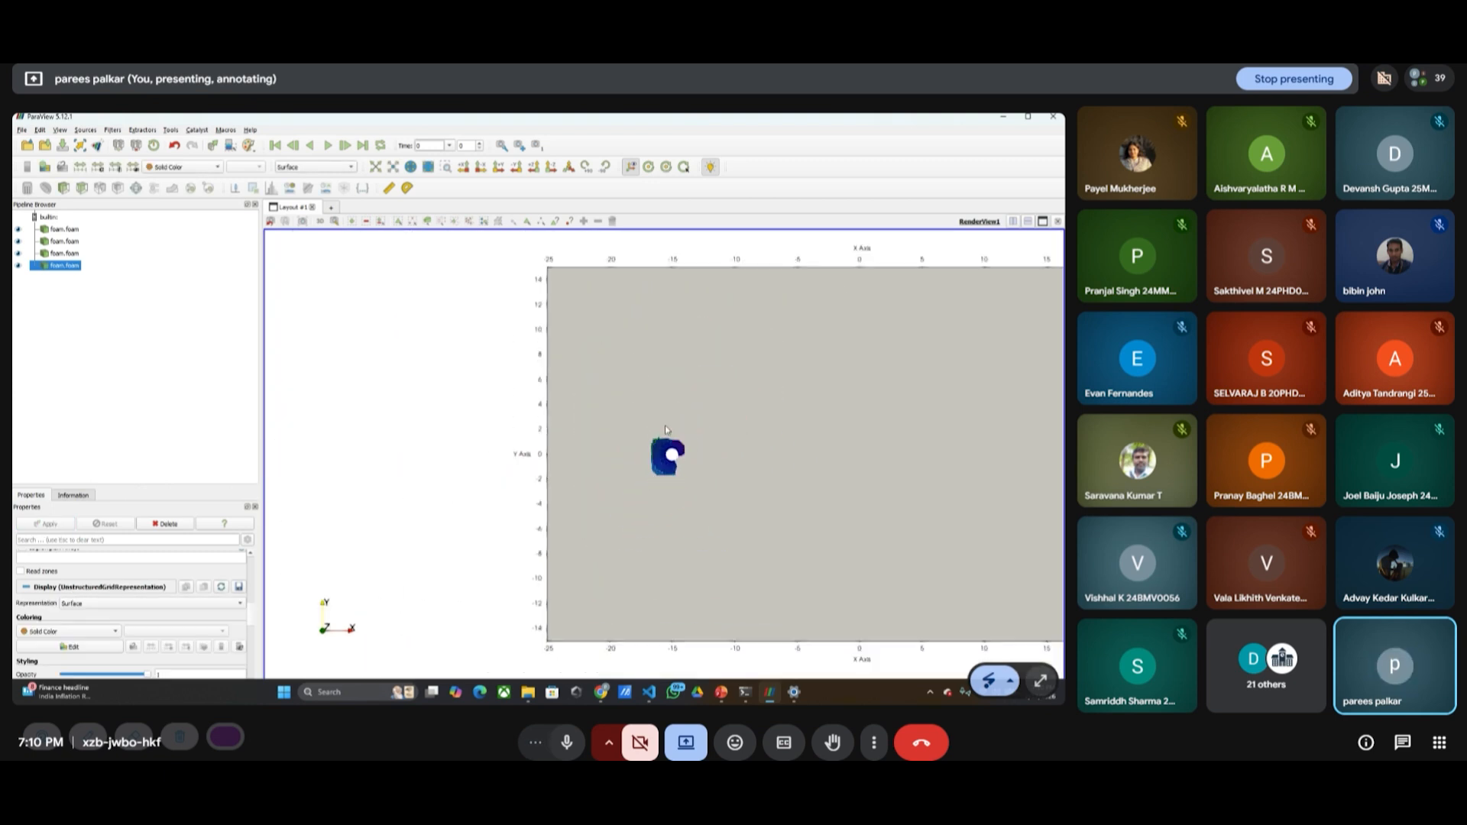
{"action": "left_click_drag", "start_coordinate": [818, 463], "coordinate": [587, 451]}
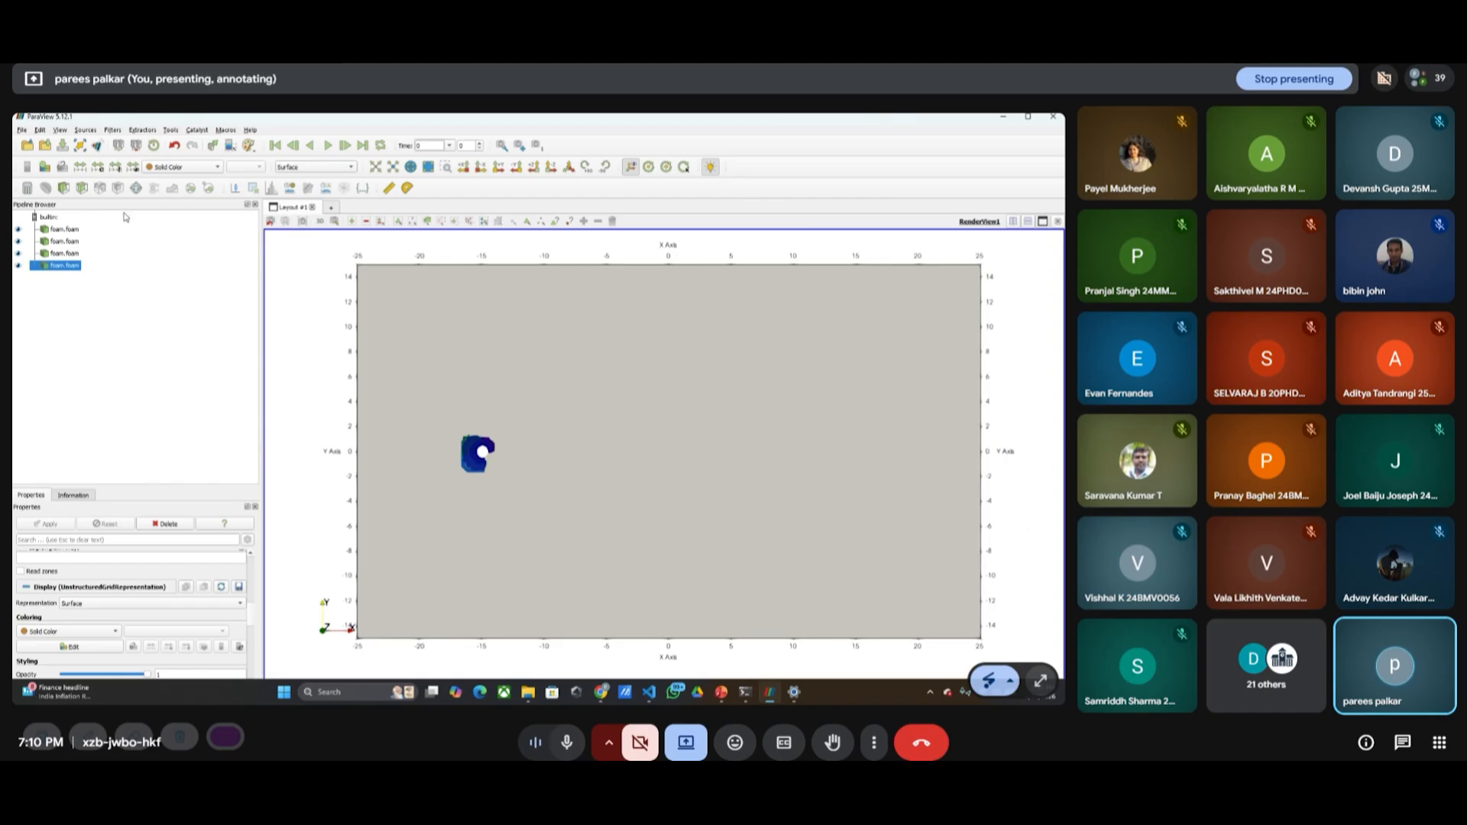
{"action": "left_click", "coordinate": [67, 648]}
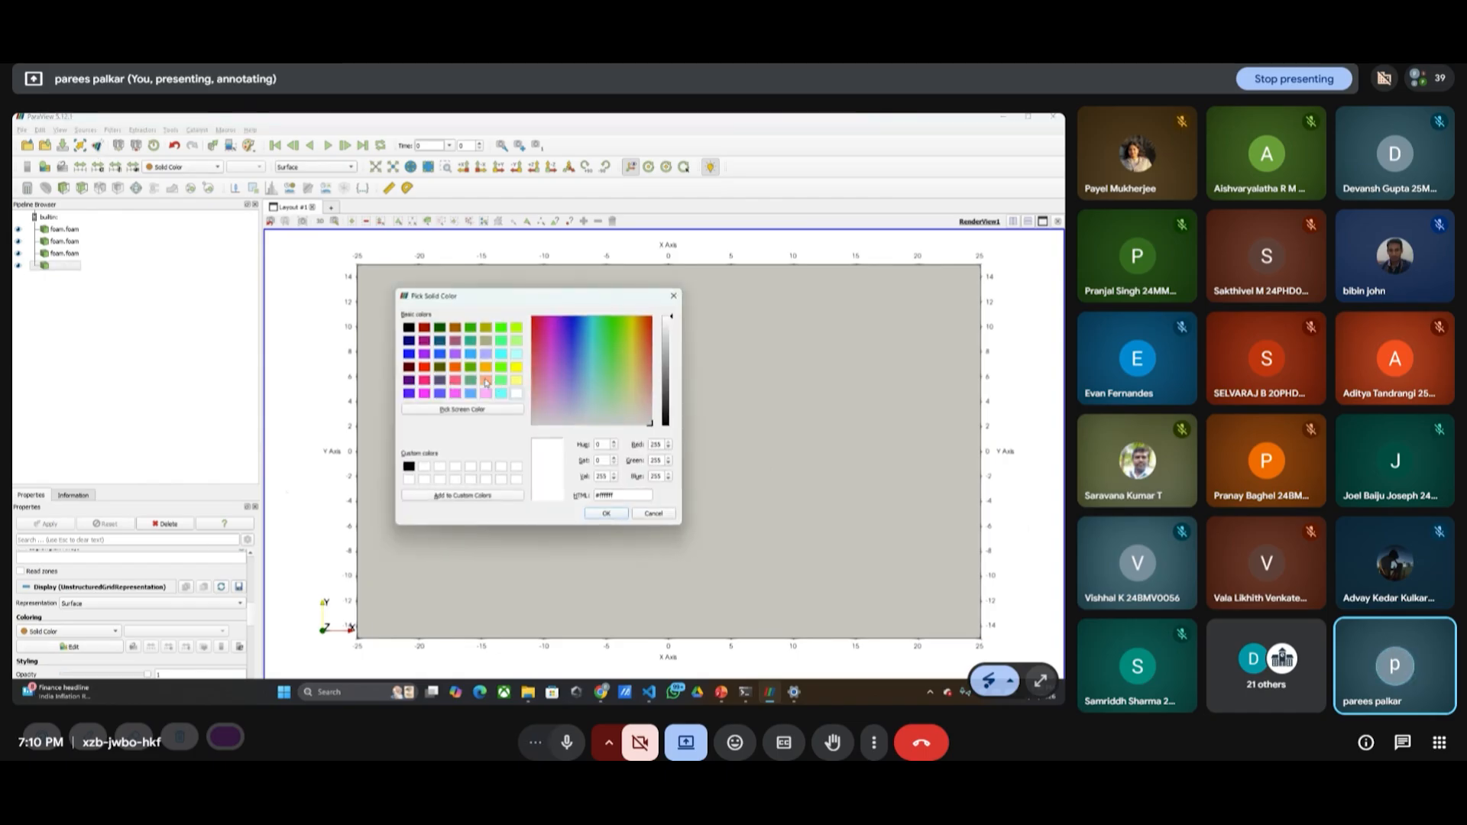
{"action": "left_click", "coordinate": [517, 380]}
{"action": "left_click", "coordinate": [606, 514]}
{"action": "left_click", "coordinate": [313, 167]}
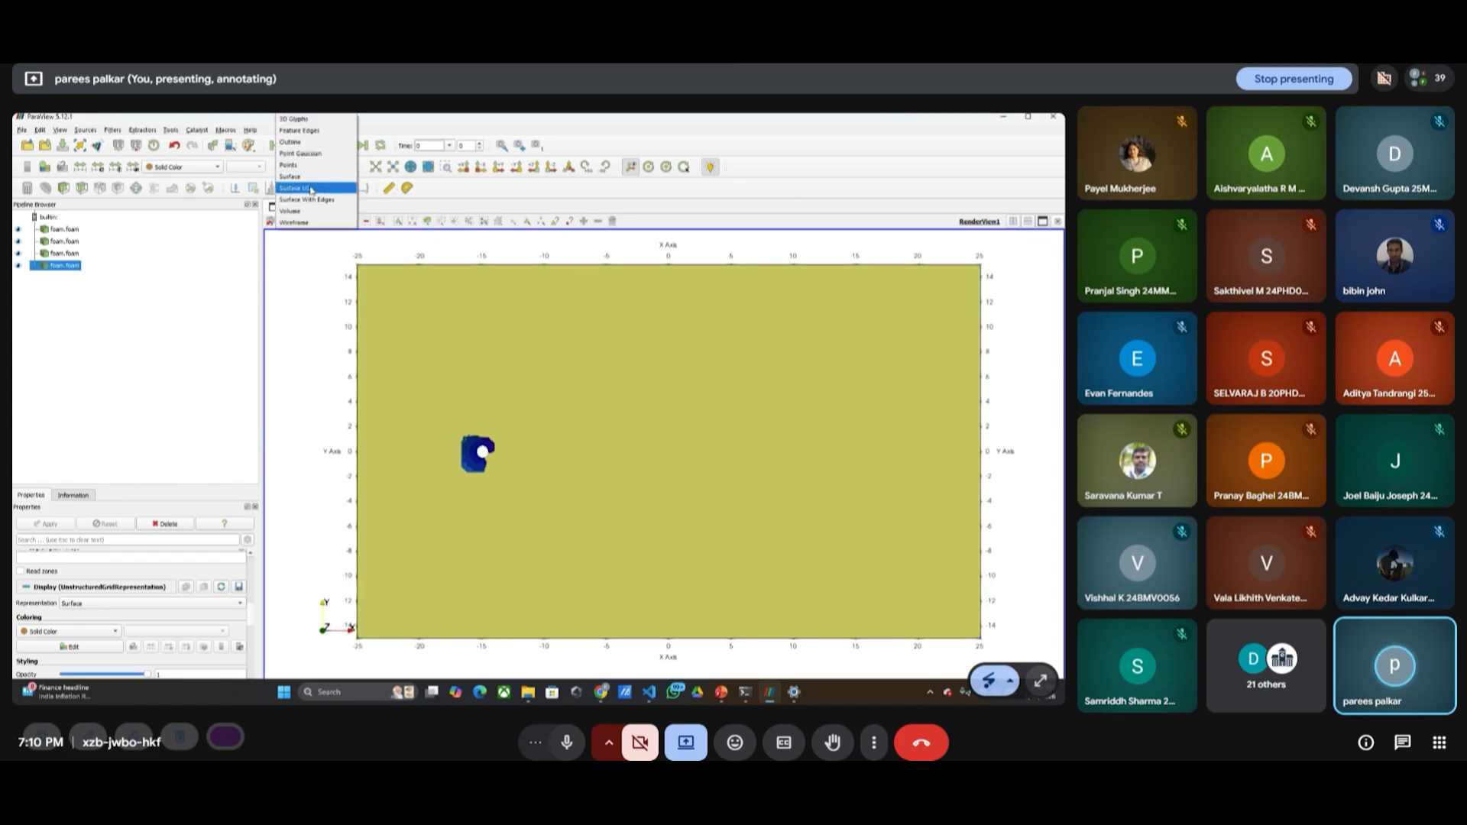
{"action": "left_click", "coordinate": [310, 202]}
- Examine how the four colored processor meshes divide the domain and meet around the cylinder, from the full domain to the cylinder wall
{"action": "scroll", "coordinate": [463, 439], "scroll_direction": "up", "scroll_amount": 2}
{"action": "left_click_drag", "start_coordinate": [466, 444], "coordinate": [632, 433]}
{"action": "scroll", "coordinate": [518, 490], "scroll_direction": "up", "scroll_amount": 4}
{"action": "left_click_drag", "start_coordinate": [462, 433], "coordinate": [622, 462]}
{"action": "scroll", "coordinate": [562, 475], "scroll_direction": "up", "scroll_amount": 3}
{"action": "left_click", "coordinate": [320, 221]}
{"action": "scroll", "coordinate": [572, 462], "scroll_direction": "up", "scroll_amount": 4}
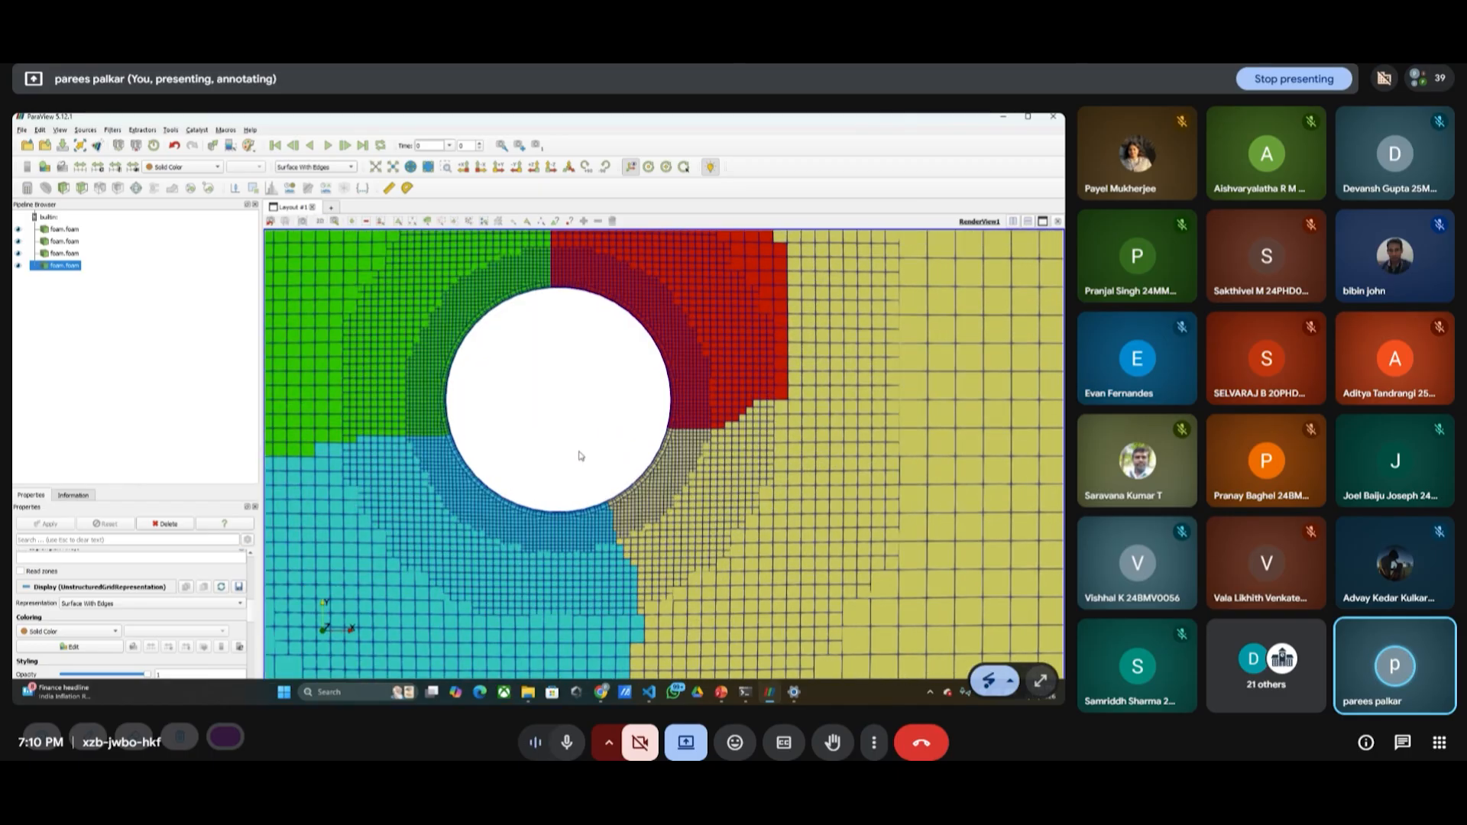
{"action": "scroll", "coordinate": [580, 456], "scroll_direction": "down", "scroll_amount": 1}
{"action": "scroll", "coordinate": [588, 440], "scroll_direction": "down", "scroll_amount": 3}
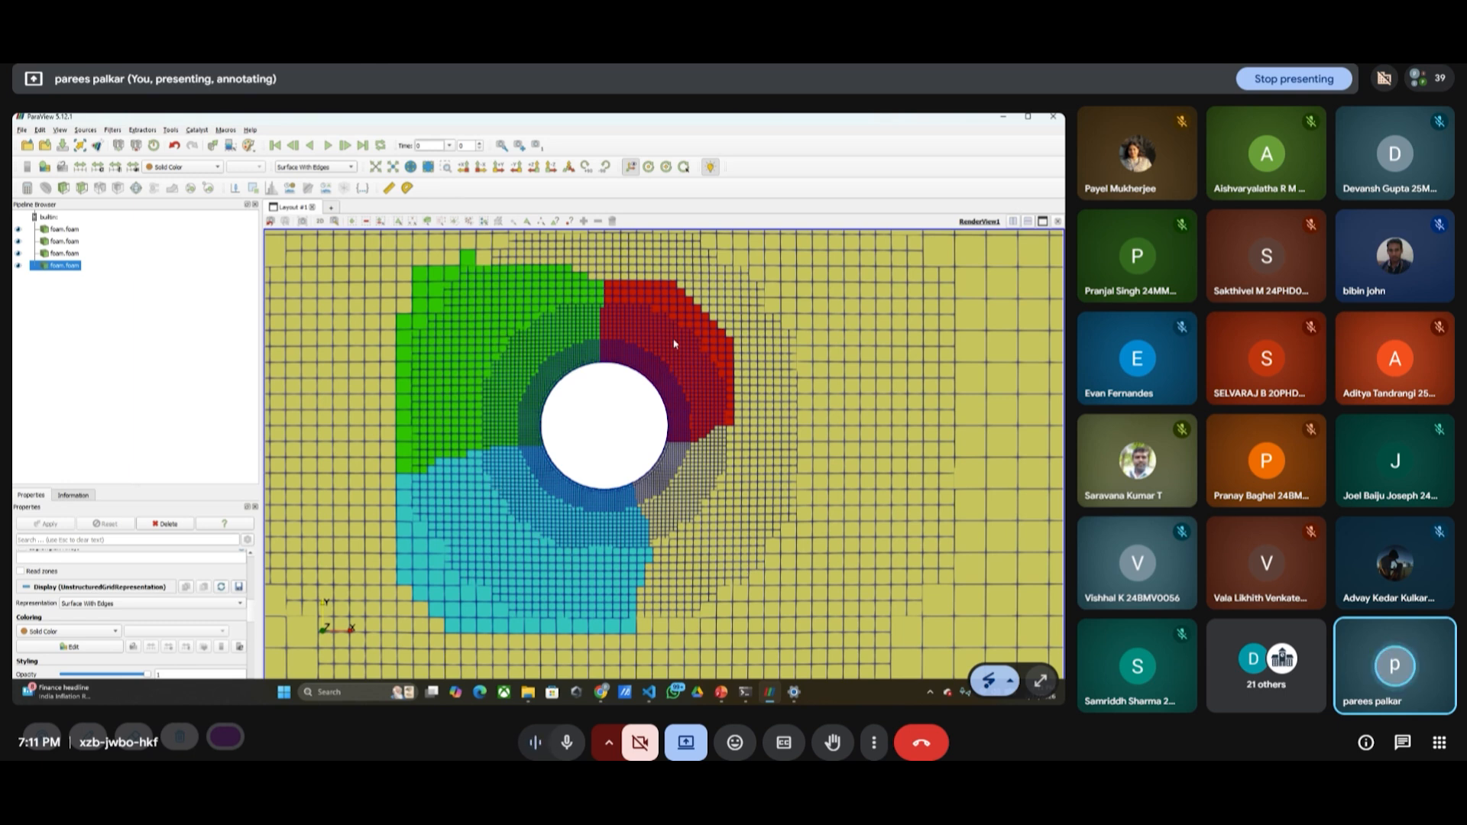
{"action": "scroll", "coordinate": [769, 412], "scroll_direction": "down", "scroll_amount": 10}
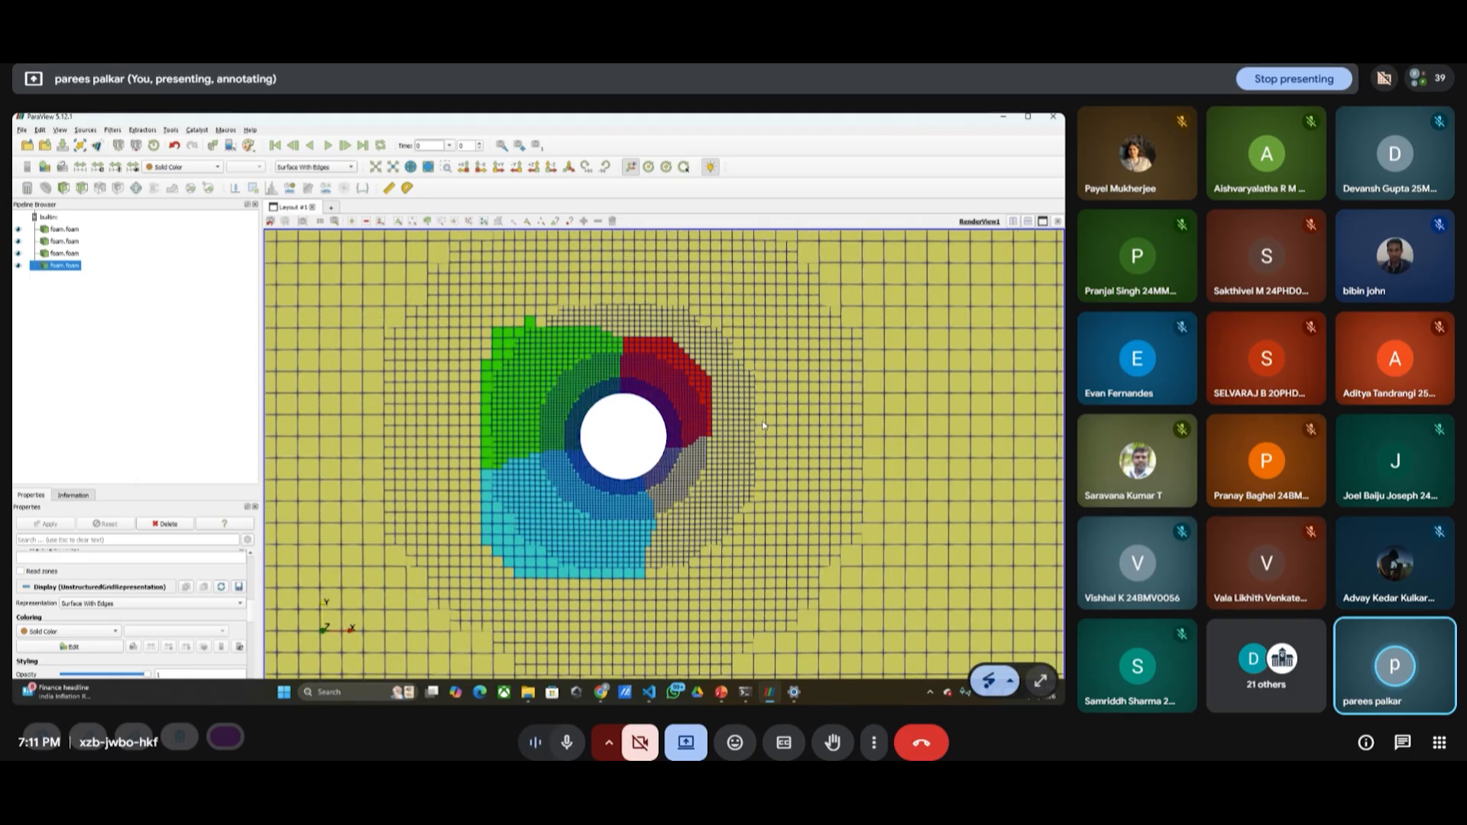
{"action": "scroll", "coordinate": [761, 421], "scroll_direction": "down", "scroll_amount": 5}
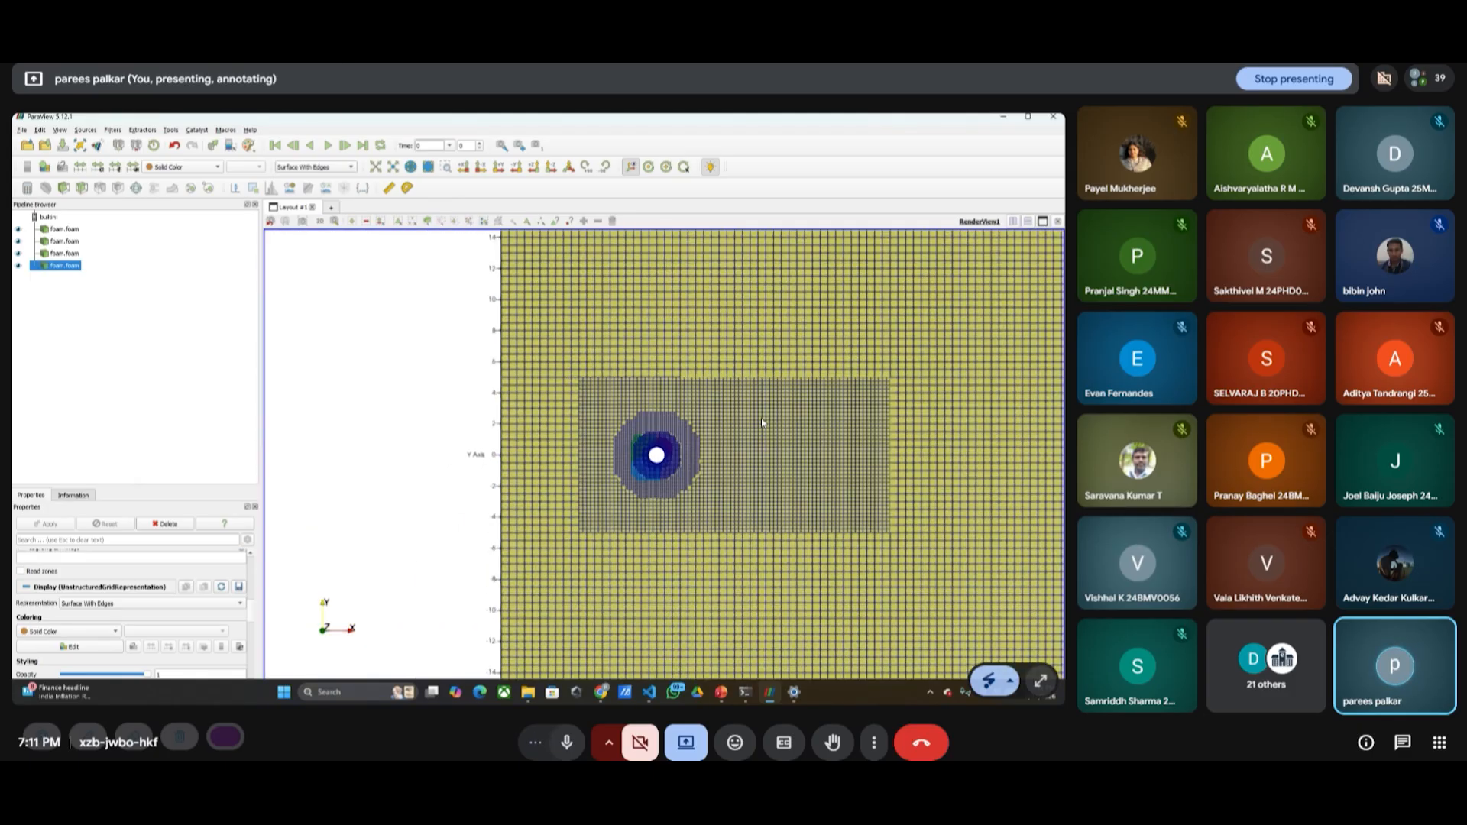
{"action": "scroll", "coordinate": [746, 421], "scroll_direction": "up", "scroll_amount": 10}
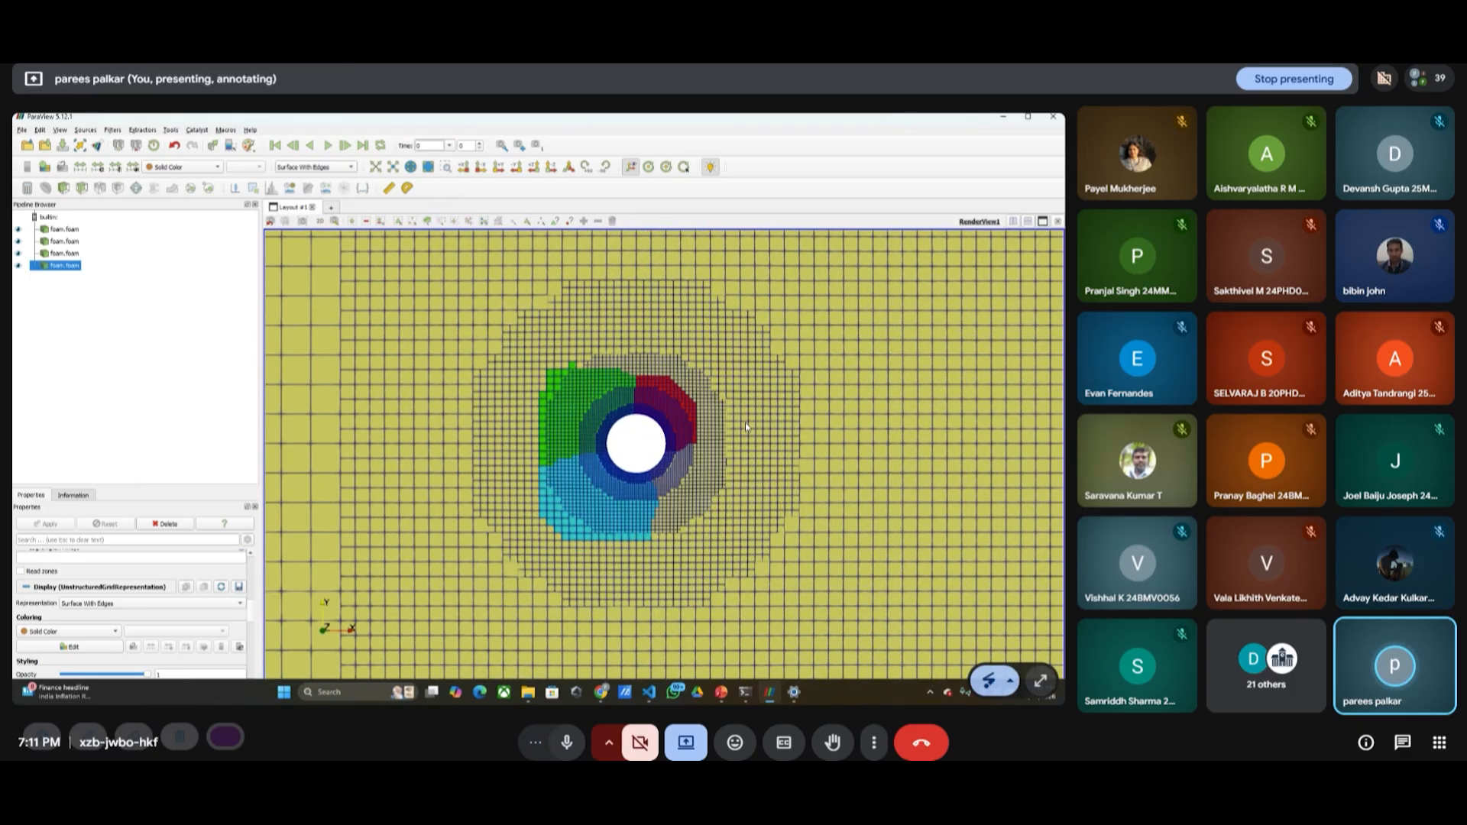
{"action": "scroll", "coordinate": [741, 423], "scroll_direction": "up", "scroll_amount": 5}
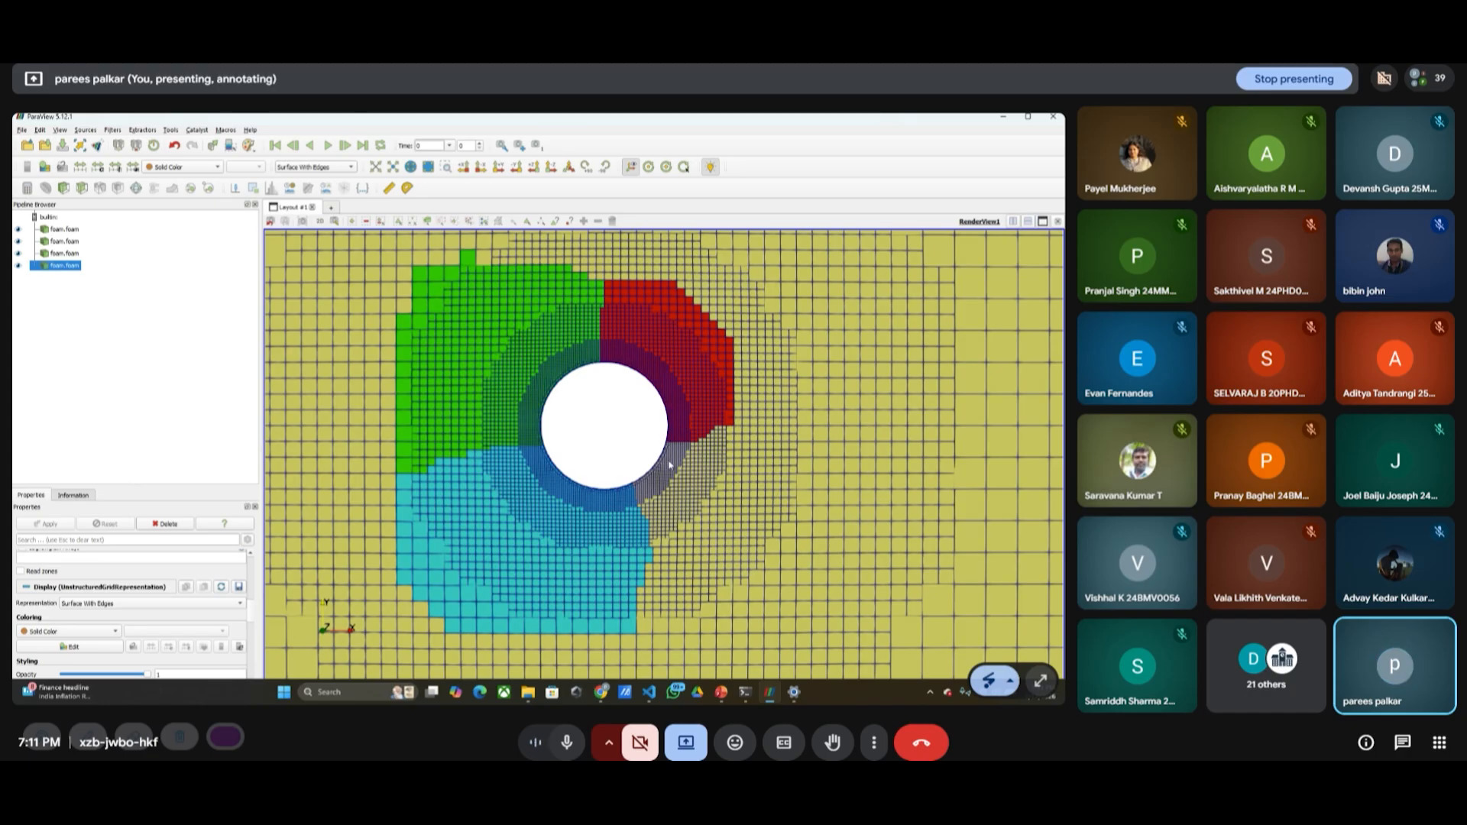
{"action": "scroll", "coordinate": [669, 466], "scroll_direction": "up", "scroll_amount": 3}
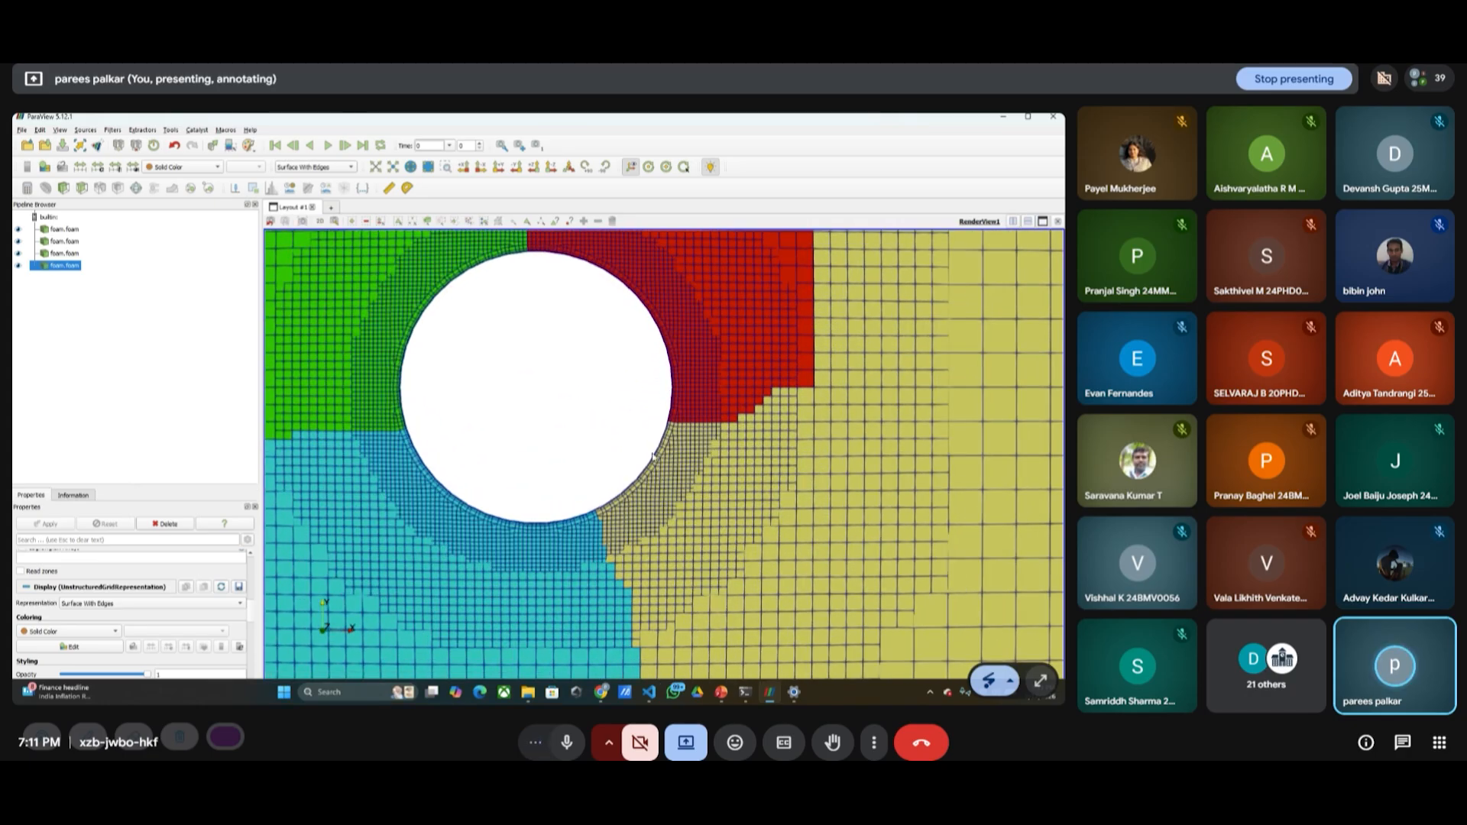
{"action": "scroll", "coordinate": [436, 459], "scroll_direction": "up", "scroll_amount": 3}
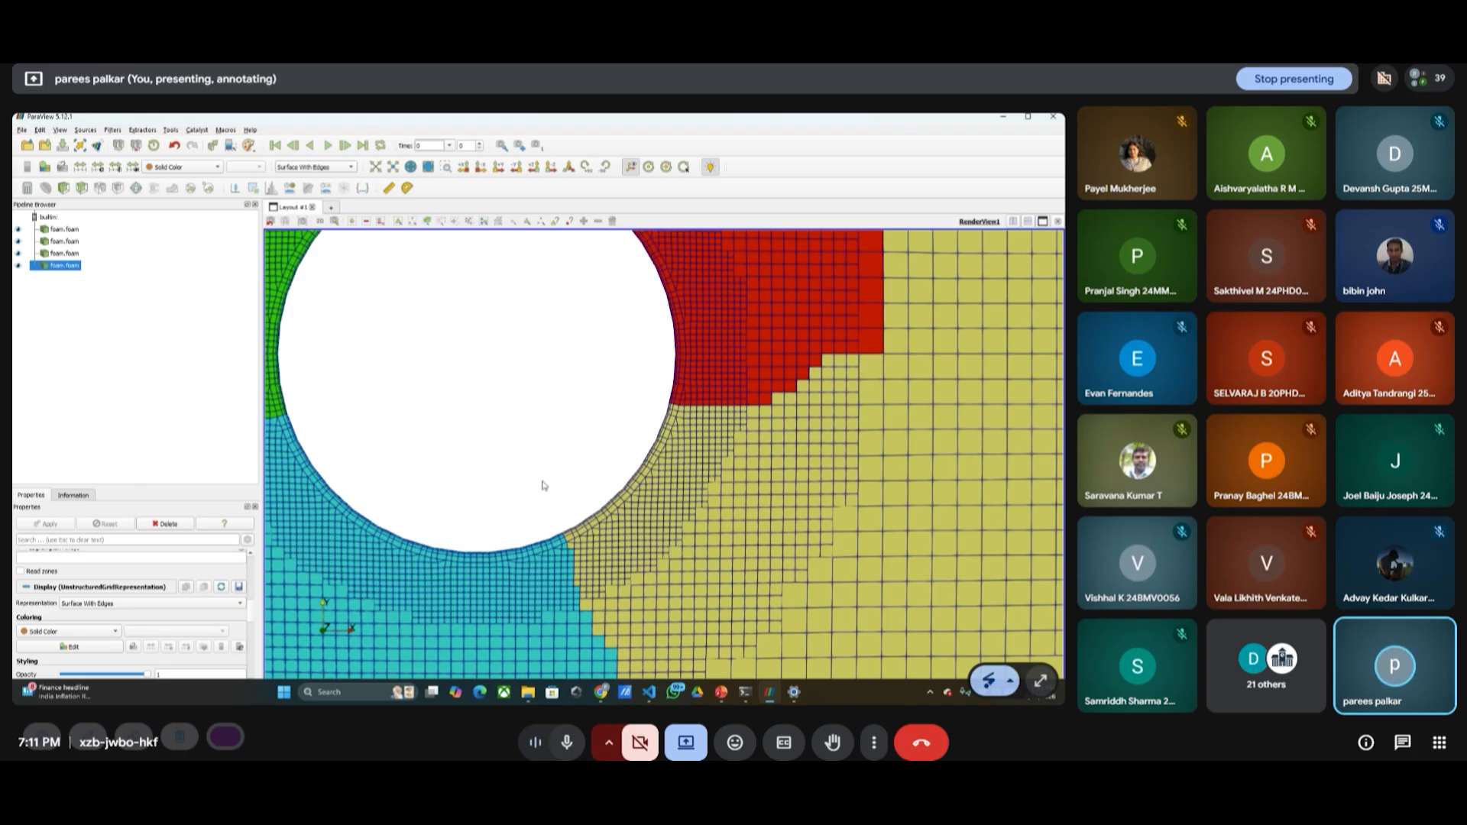
{"action": "scroll", "coordinate": [630, 494], "scroll_direction": "up", "scroll_amount": 2}
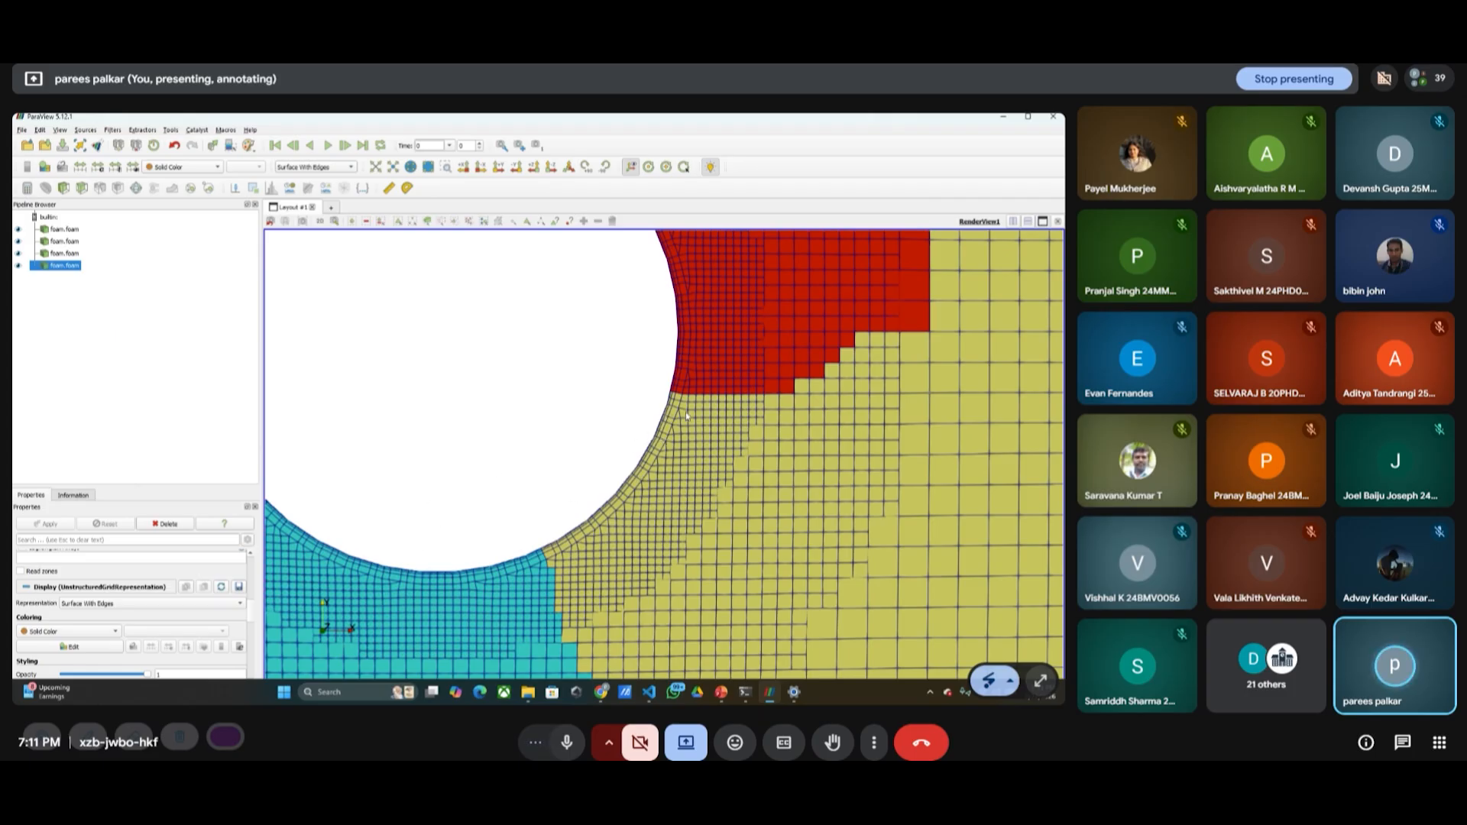
- View the whole domain of the four processor meshes isometrically and face-on along the Z axis
{"action": "left_click", "coordinate": [568, 167]}
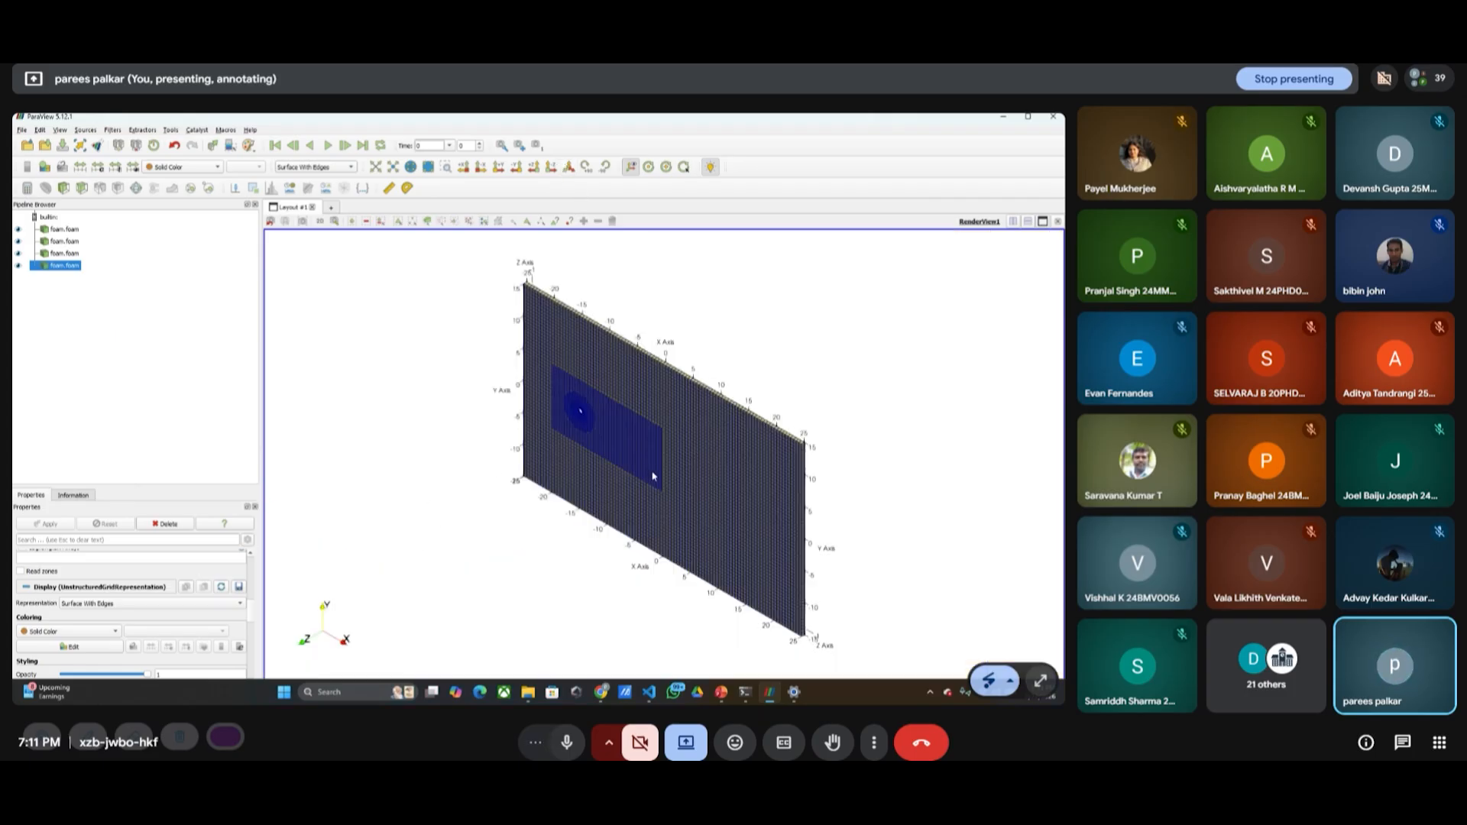
{"action": "left_click", "coordinate": [552, 169]}
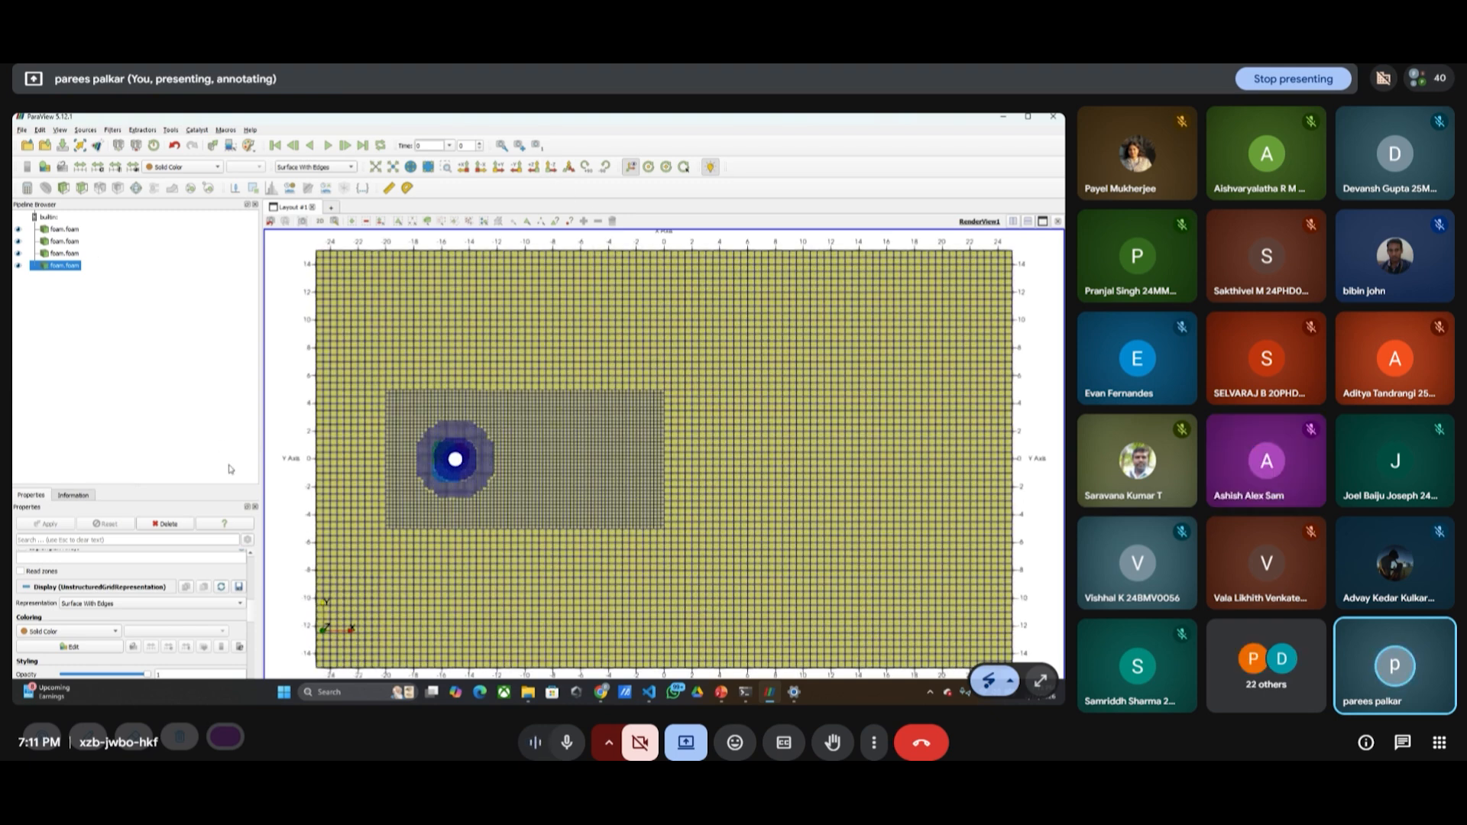
{"action": "key", "text": "alt+Tab"}
{"action": "key", "text": "Right"}
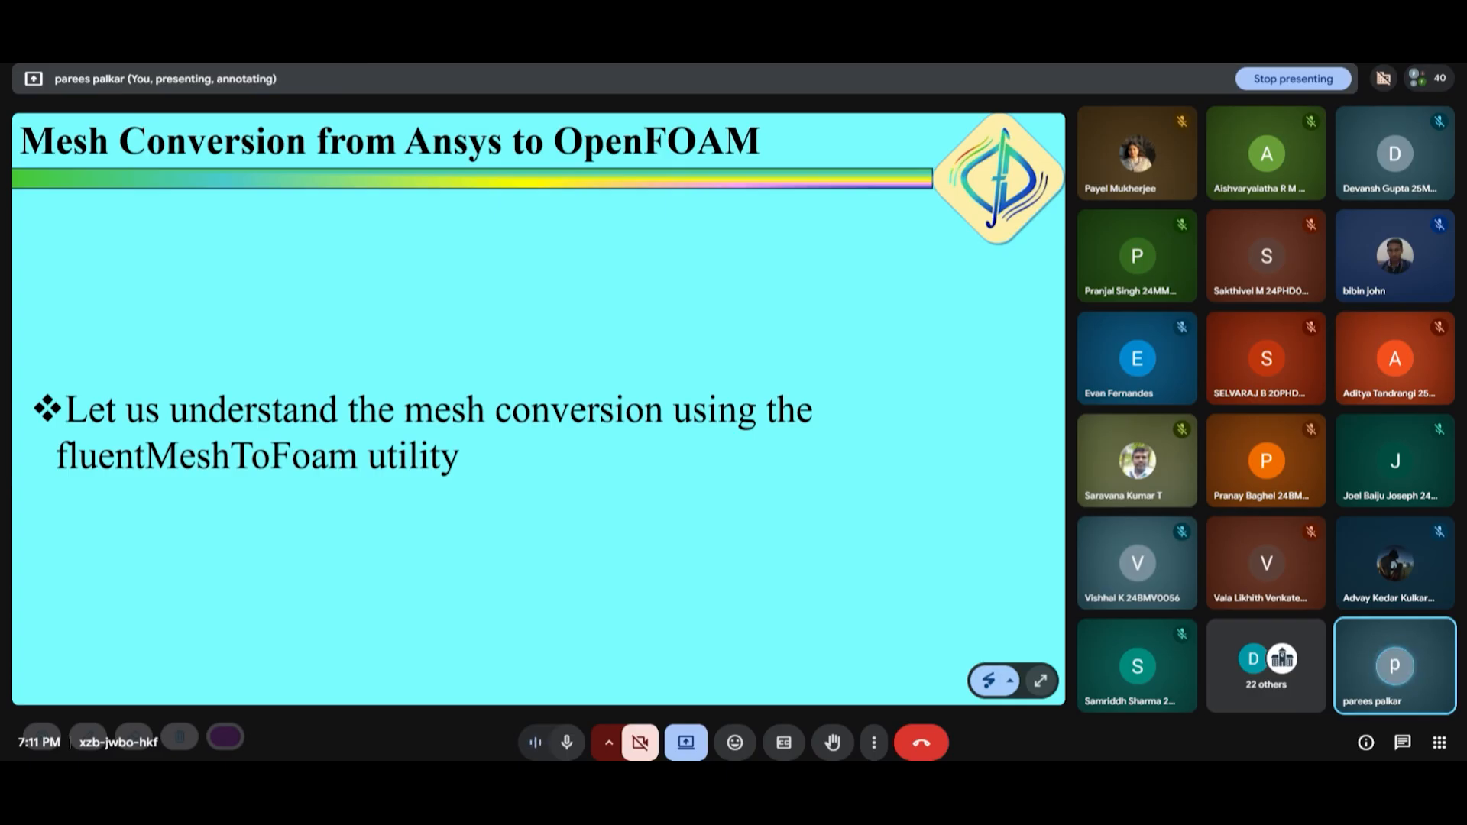
{"action": "key", "text": "Right"}
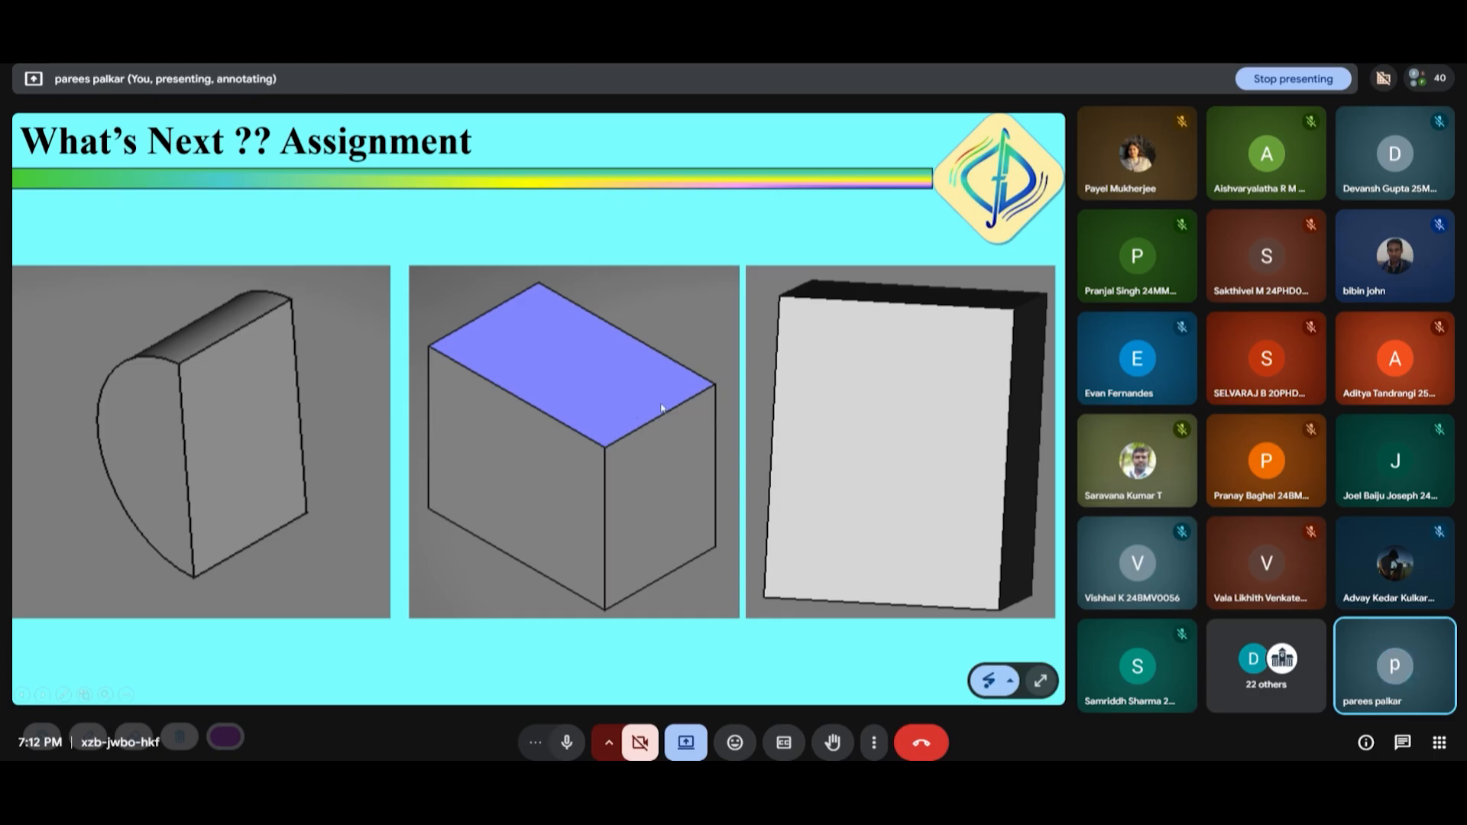
{"action": "key", "text": "Right"}
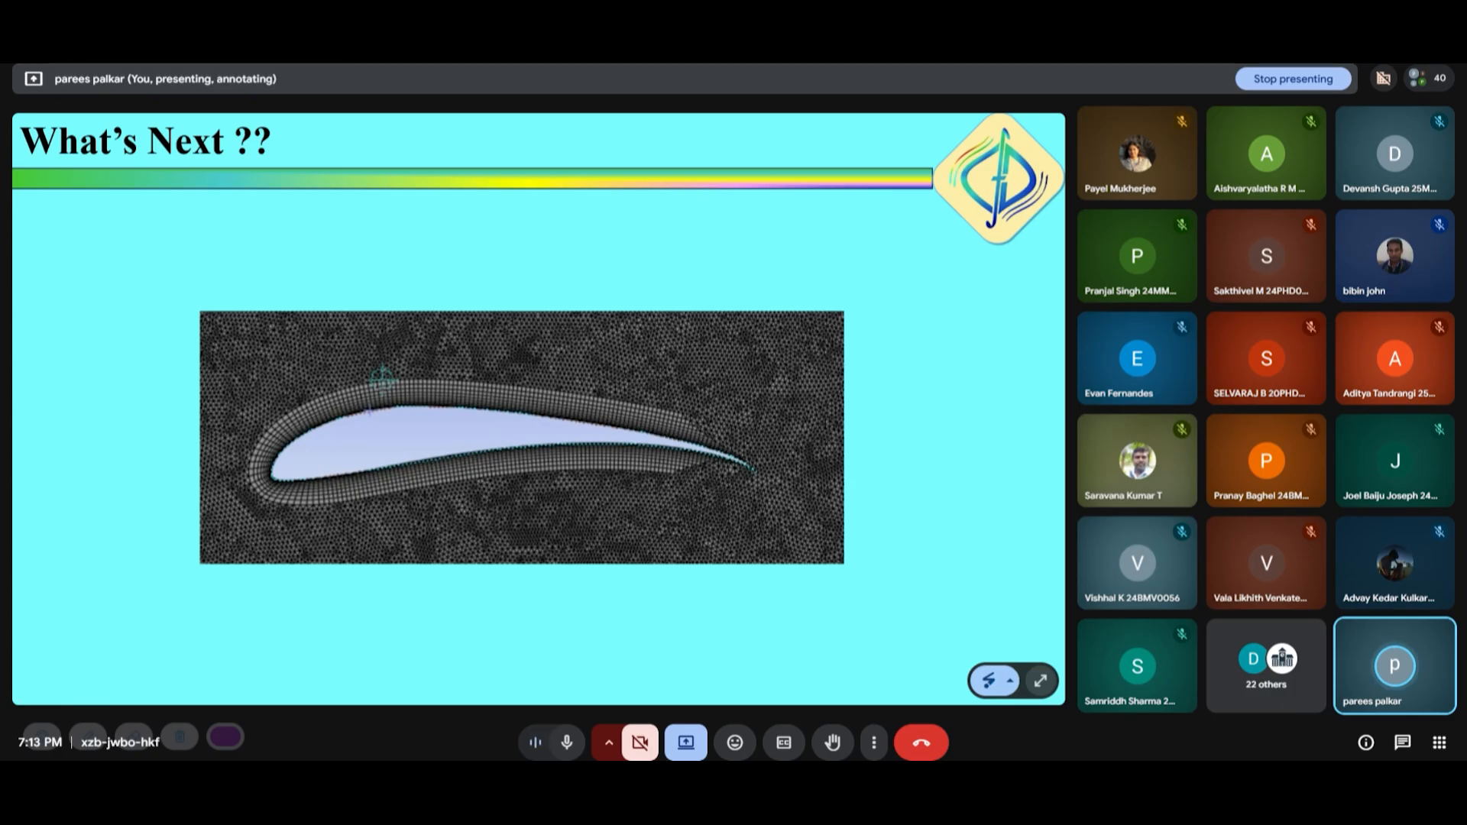
{"action": "key", "text": "Right"}
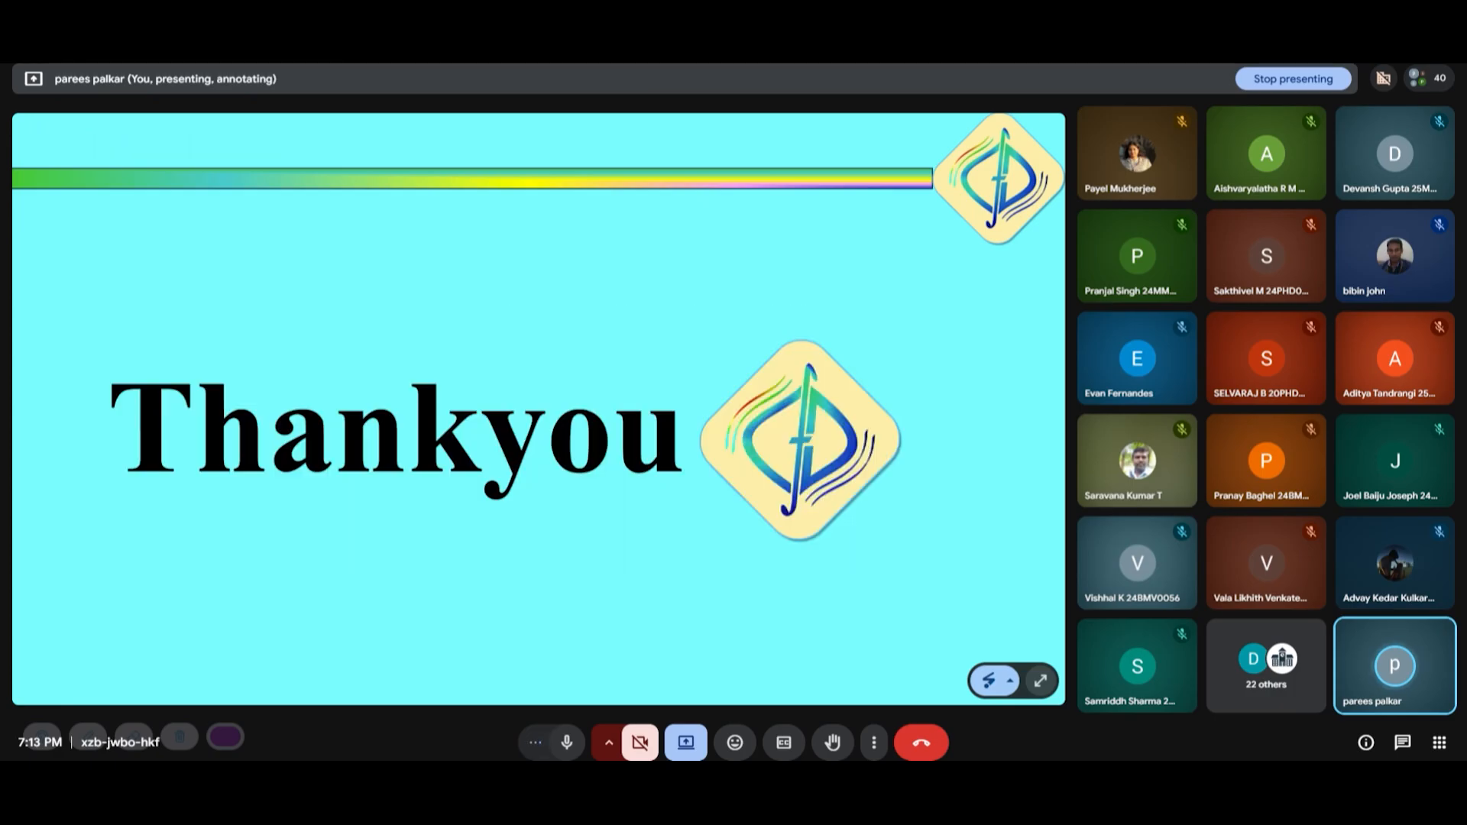